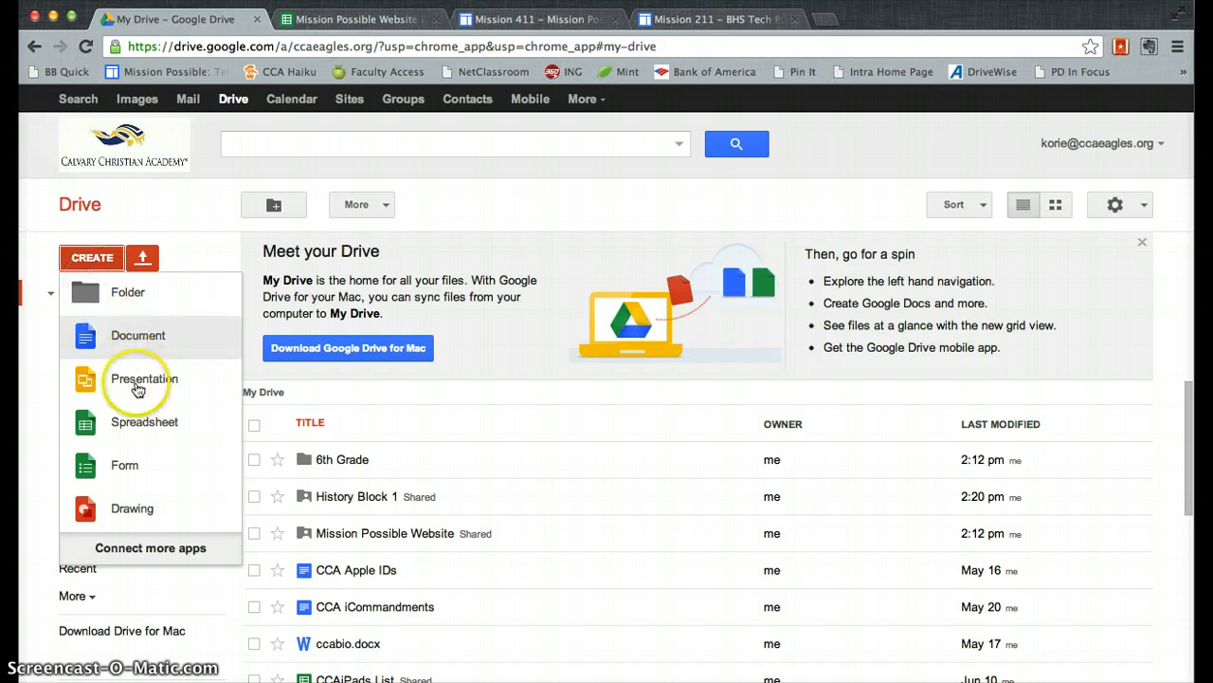
Create a new form and enter "Student Survey" as its title
left_click(127, 469)
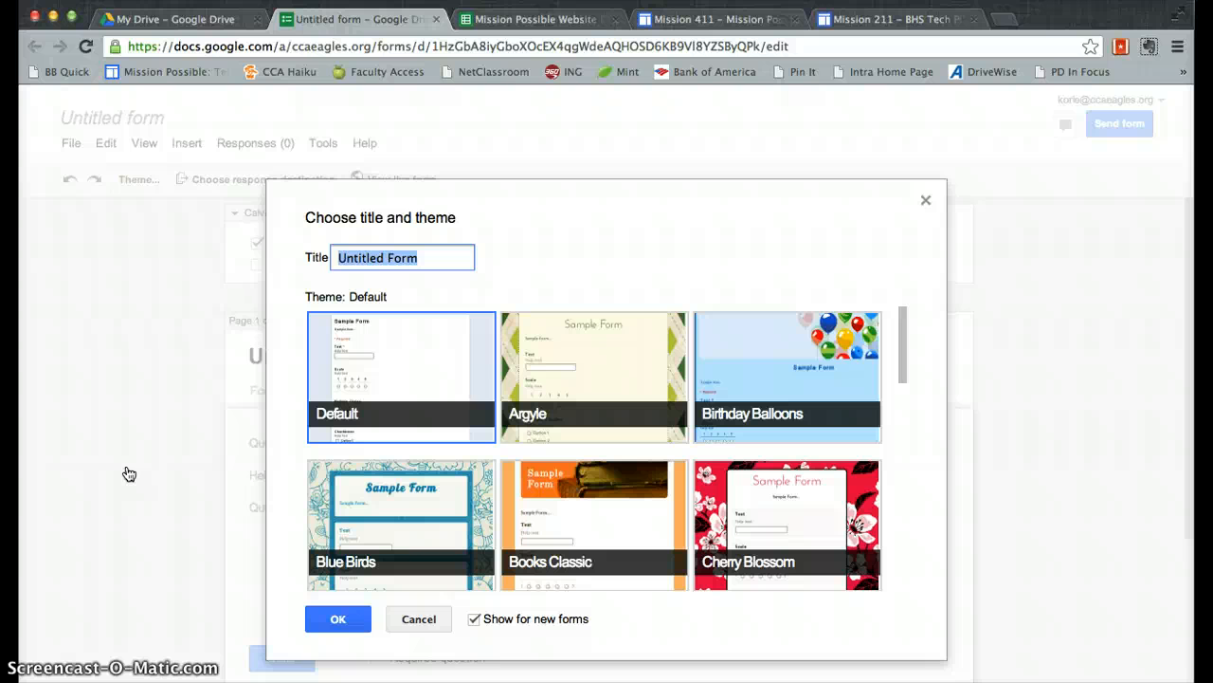
type("S")
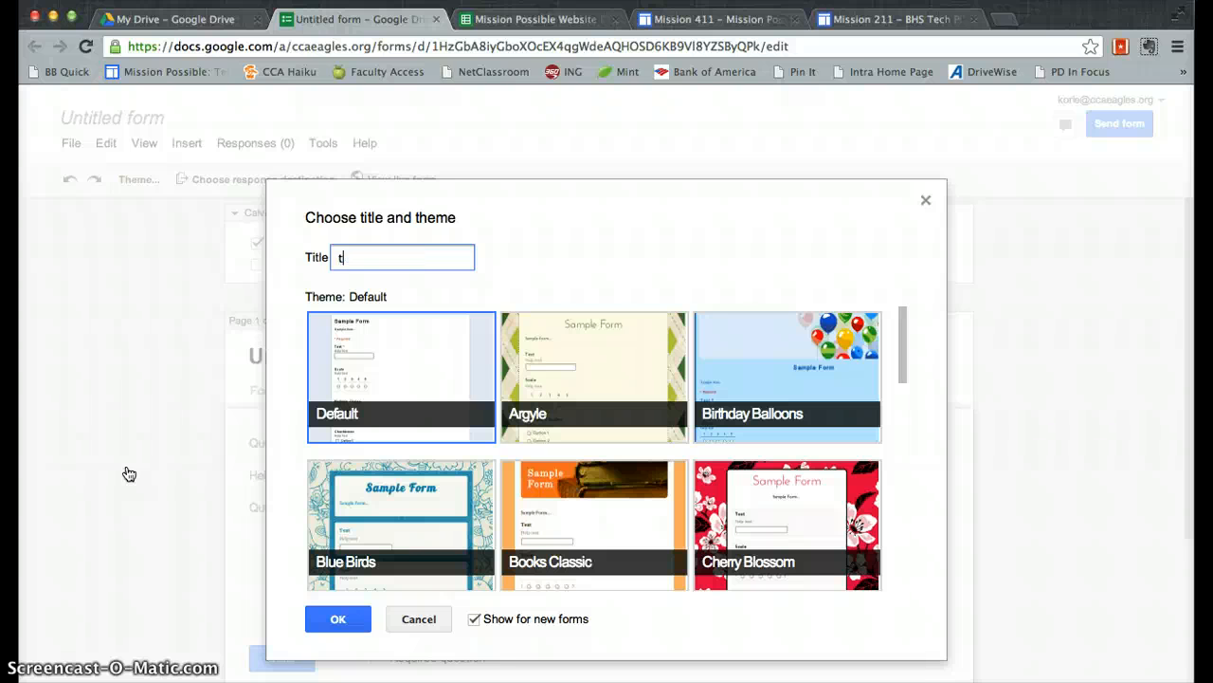
type("tu")
key("BackSpace")
key("BackSpace")
key("BackSpace")
type("Student Survey")
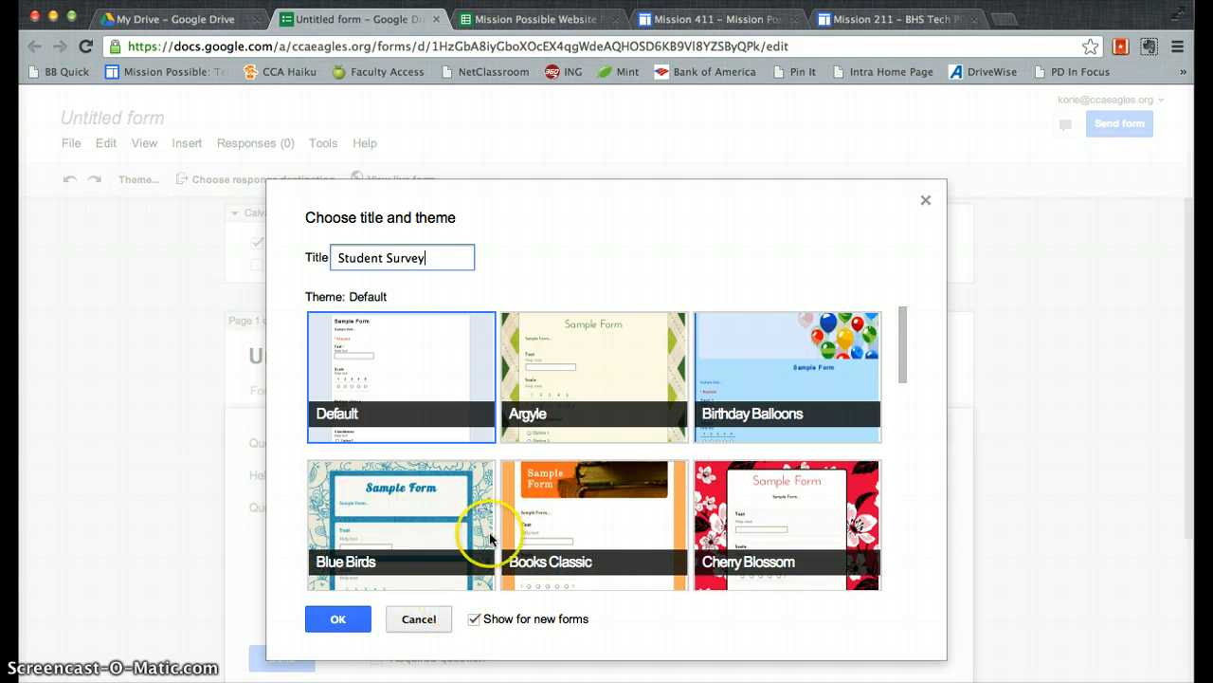
Look through the gallery of available form themes
scroll(631, 489, "down", 3)
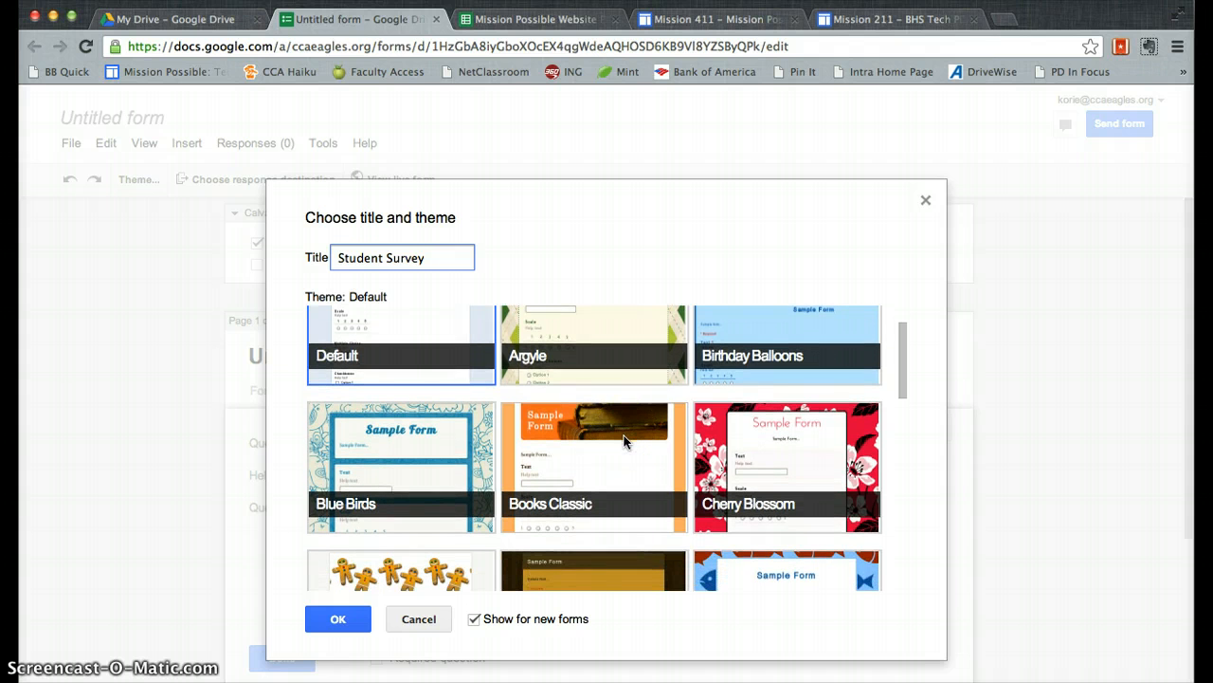
scroll(626, 446, "down", 5)
scroll(624, 438, "down", 5)
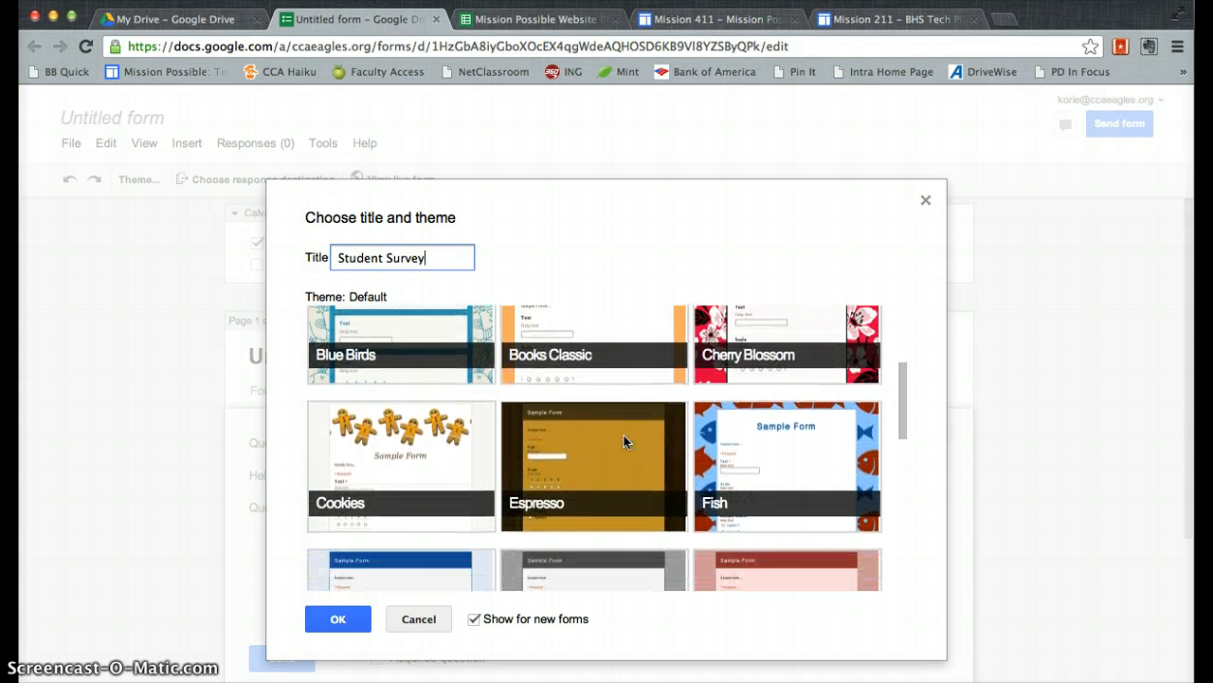
scroll(624, 440, "down", 5)
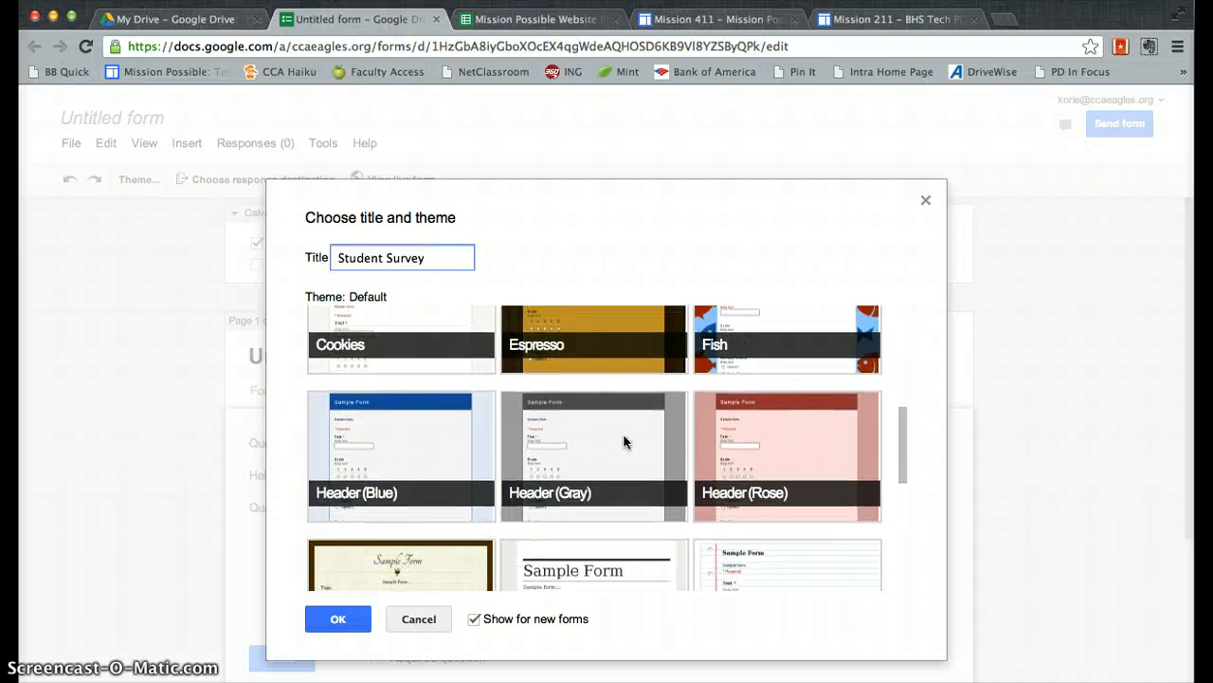
scroll(624, 439, "down", 3)
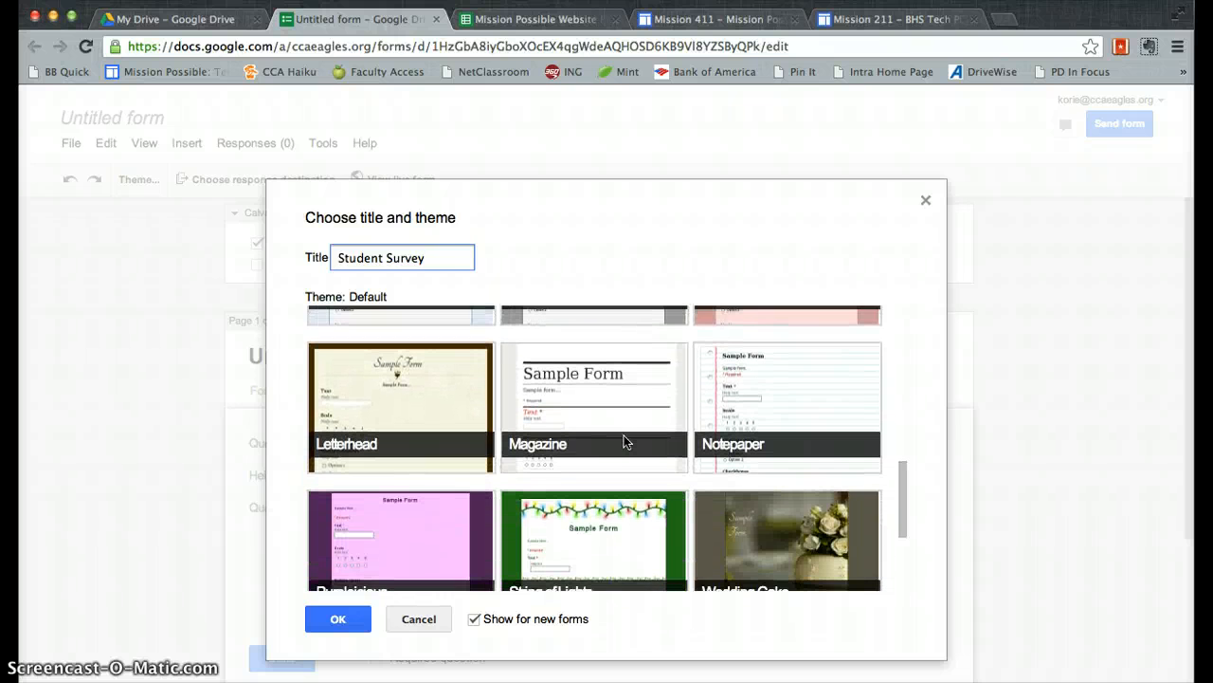
scroll(624, 440, "down", 2)
scroll(624, 440, "down", 2)
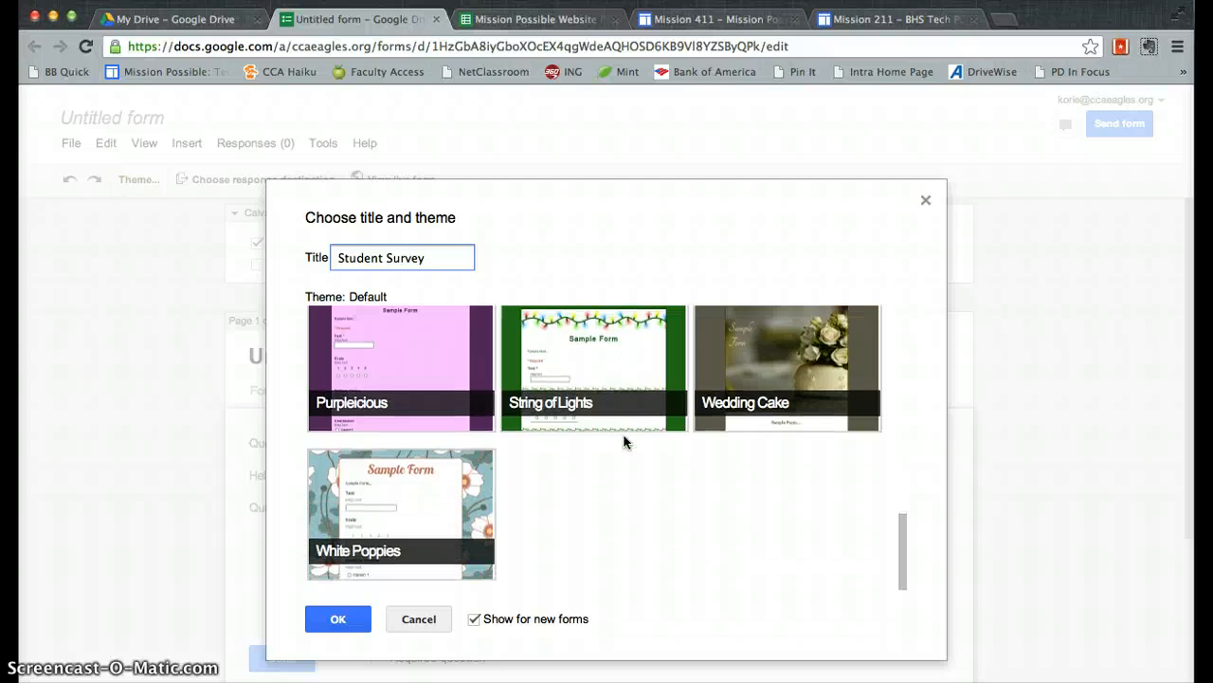
scroll(624, 441, "up", 5)
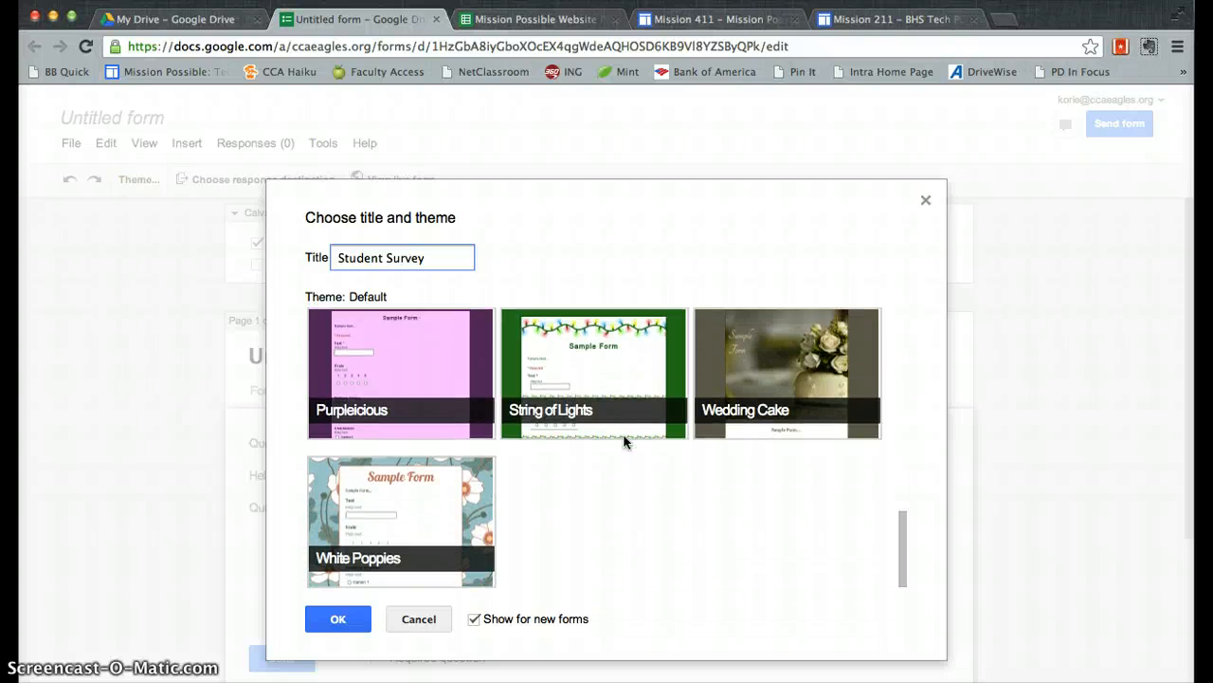
scroll(623, 440, "up", 5)
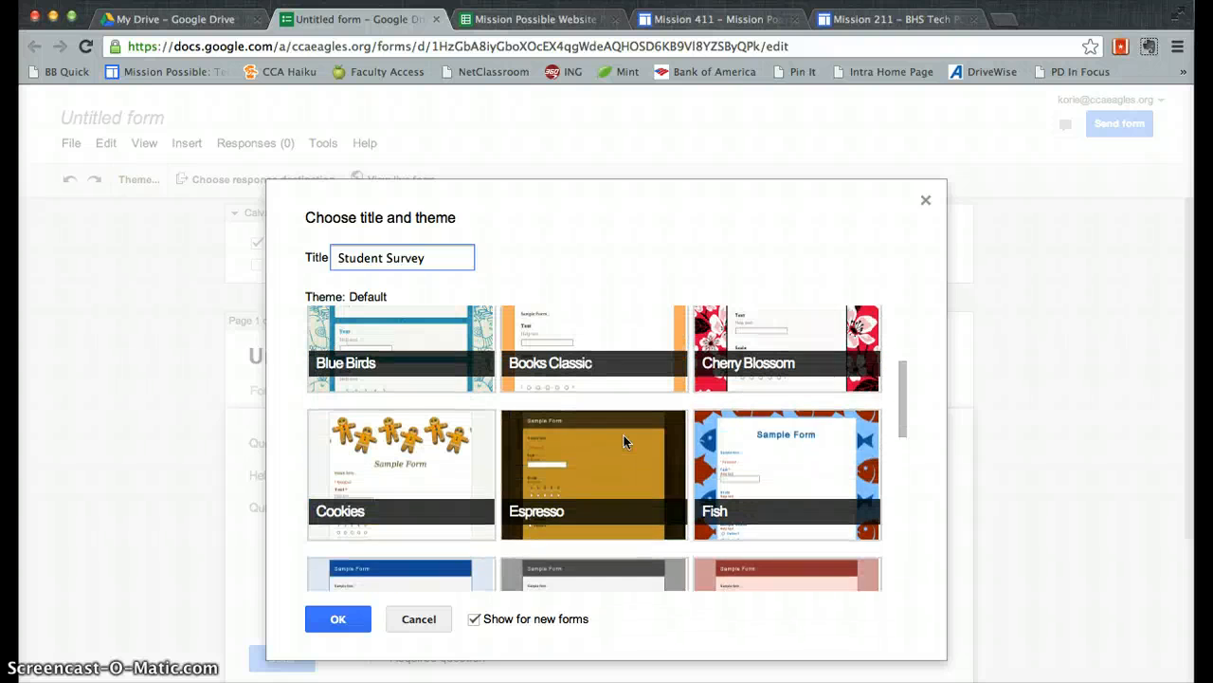
Accept the Student Survey title with the Default theme for the new form
left_click(619, 398)
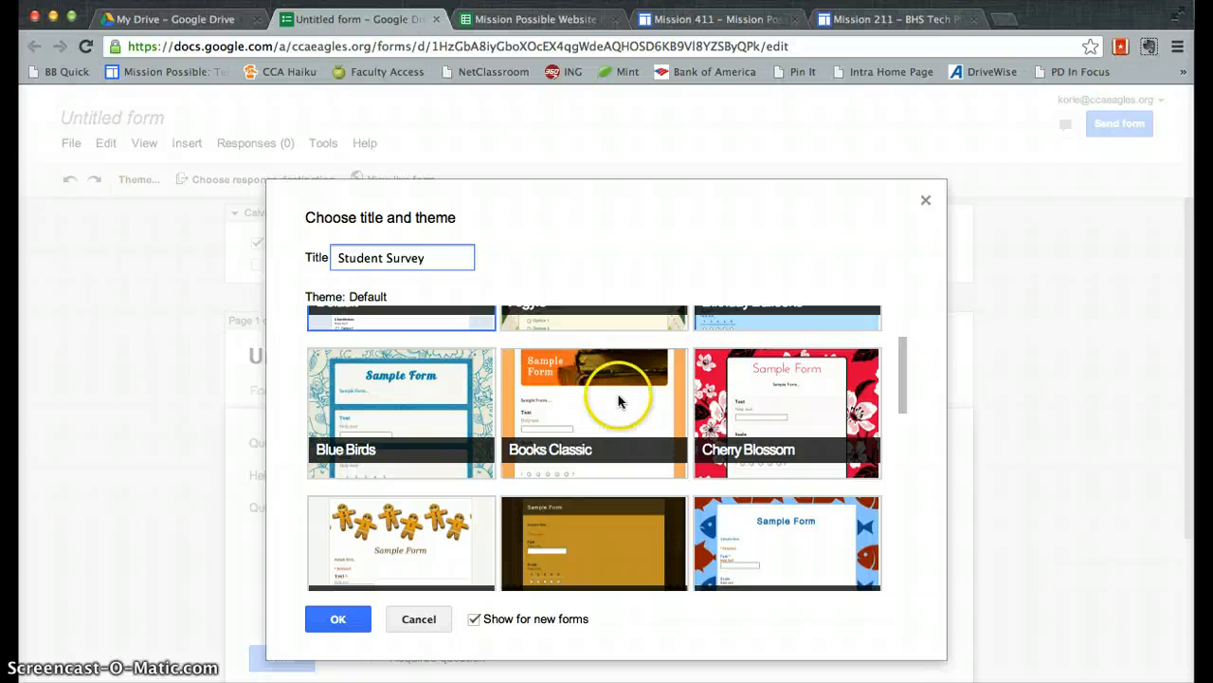
scroll(616, 391, "up", 2)
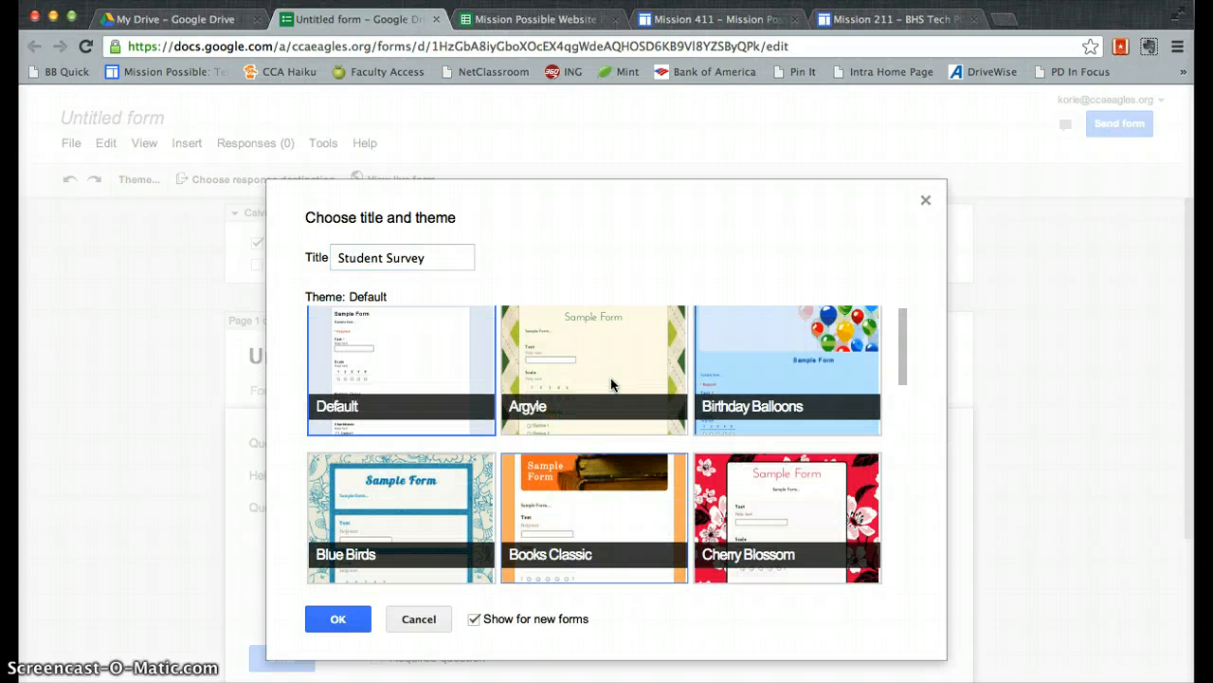
left_click(604, 408)
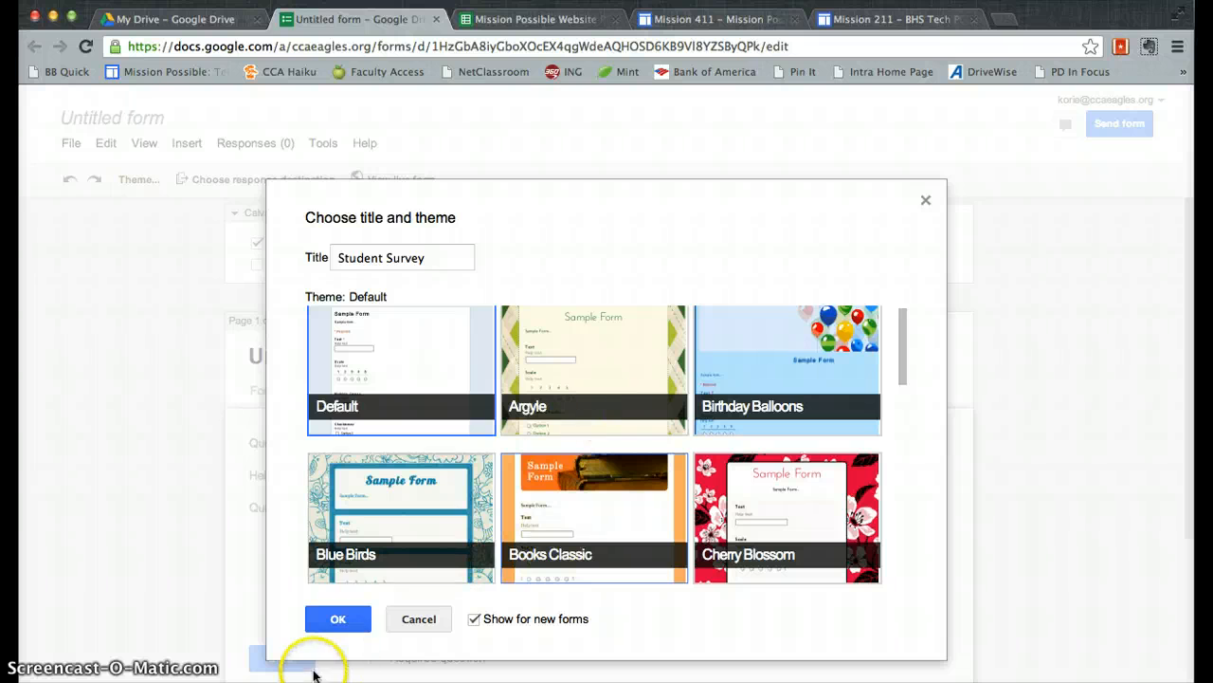
left_click(339, 619)
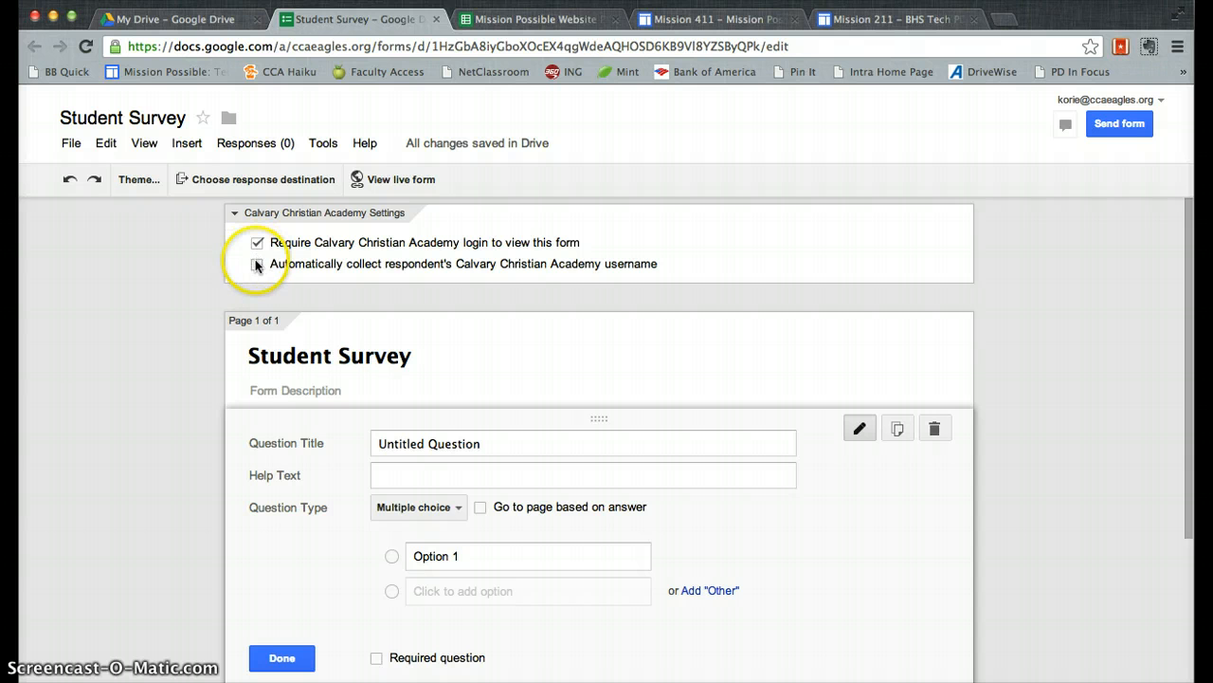
left_click(256, 264)
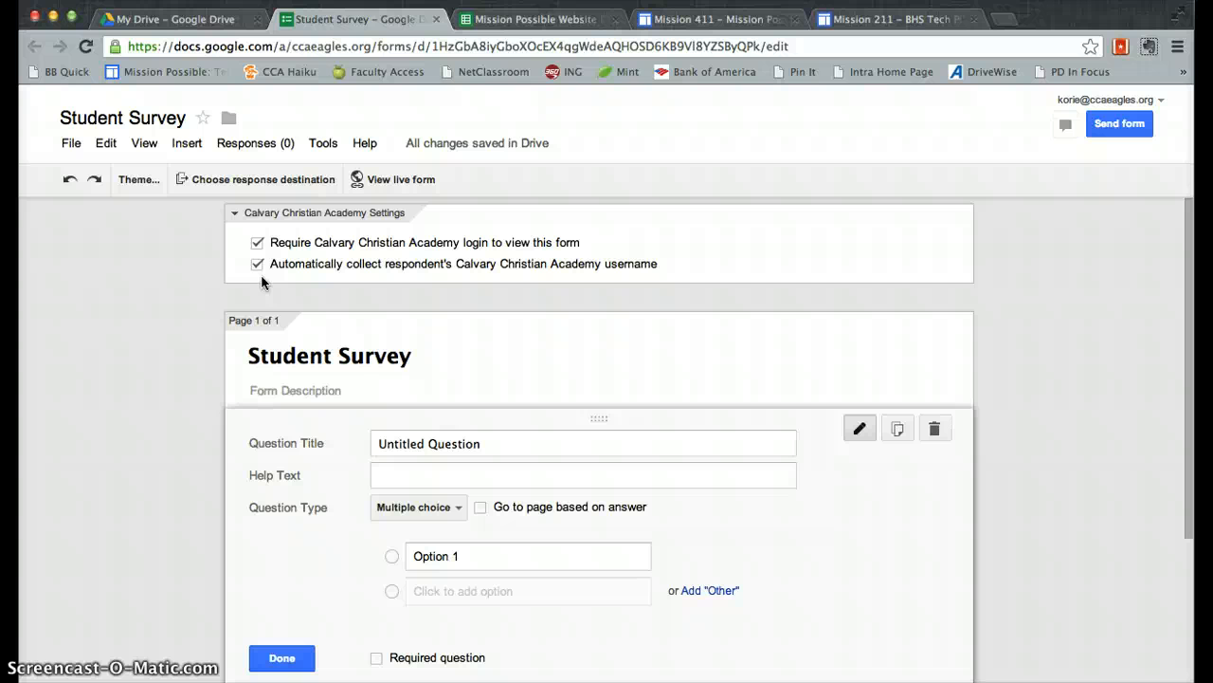
left_click(257, 263)
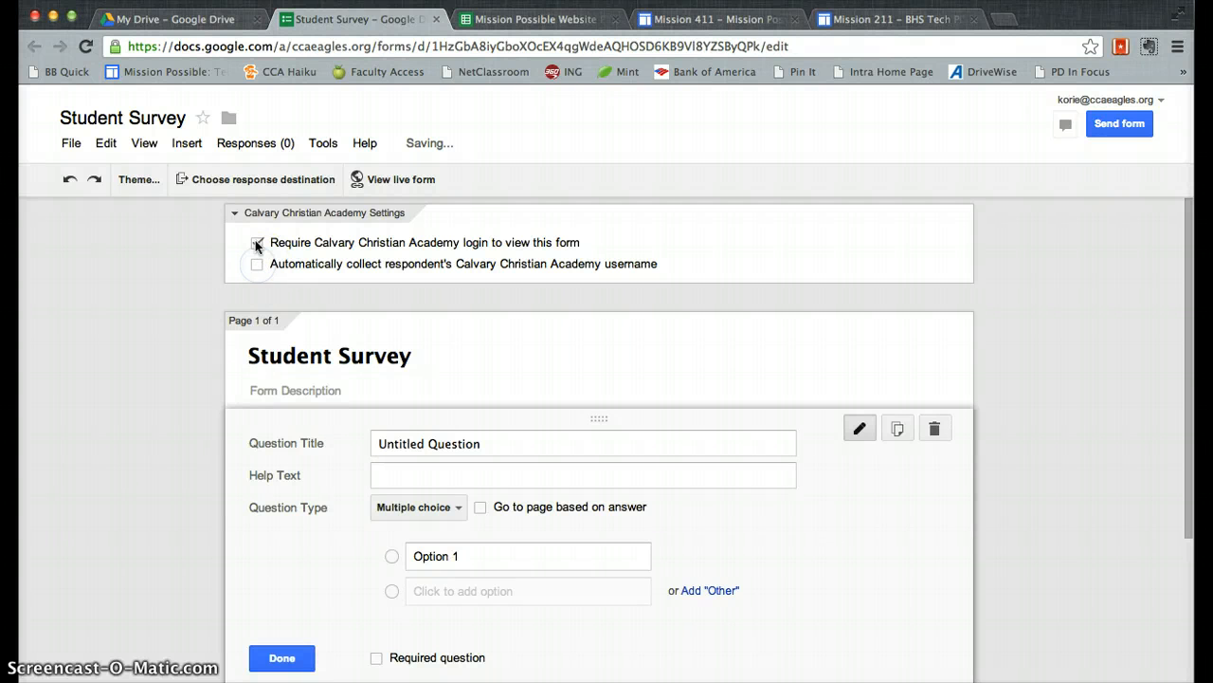
left_click(256, 244)
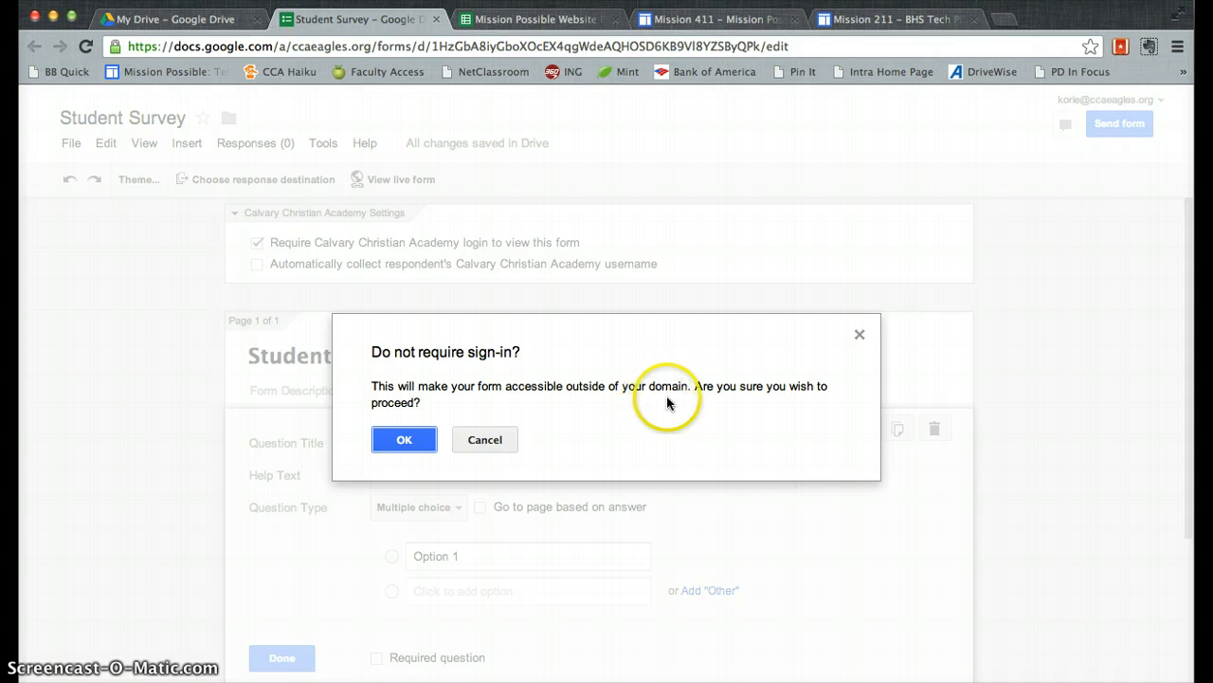
left_click(486, 440)
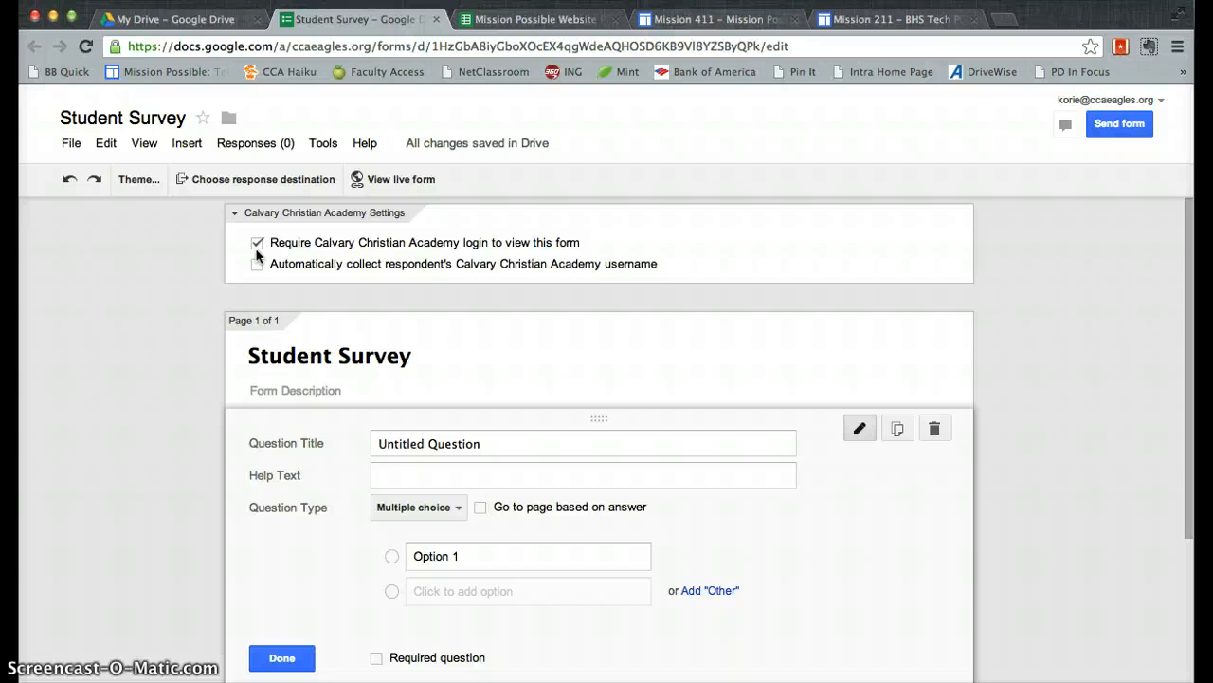
Title the first question "Name" and set its question type to Text
left_click(414, 449)
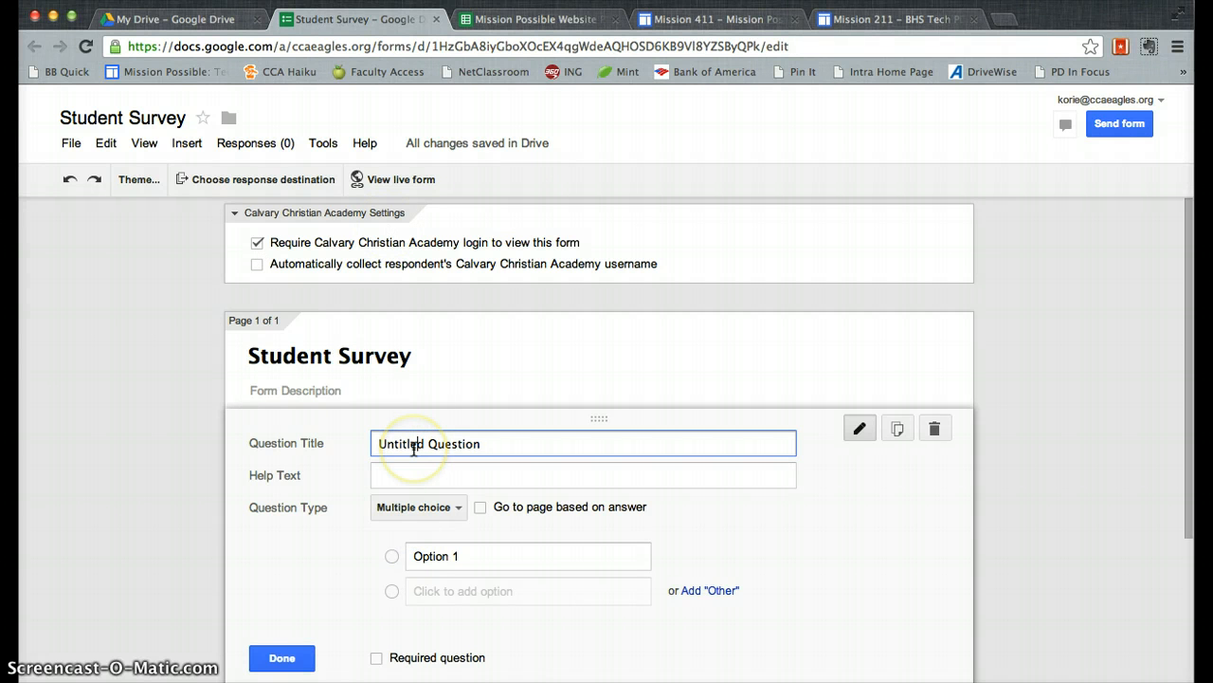
triple_click(413, 449)
type("Name")
left_click(456, 510)
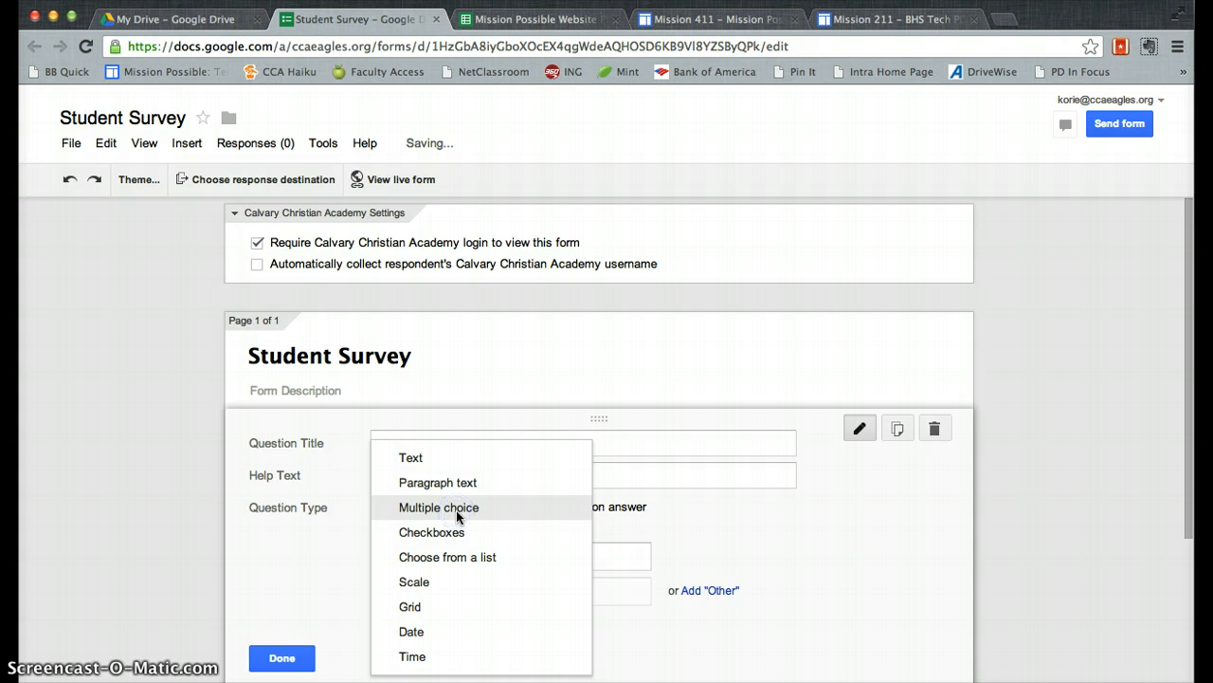
left_click(428, 460)
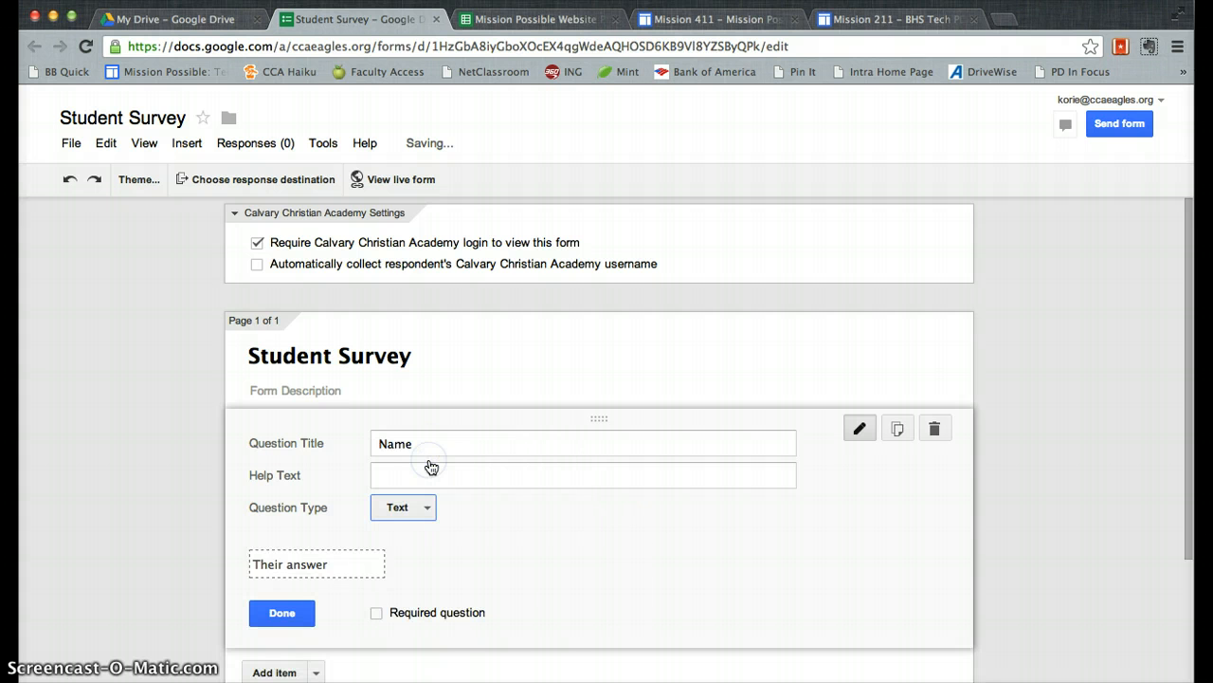
Make the Name question required and finish editing it
left_click(378, 614)
left_click(859, 436)
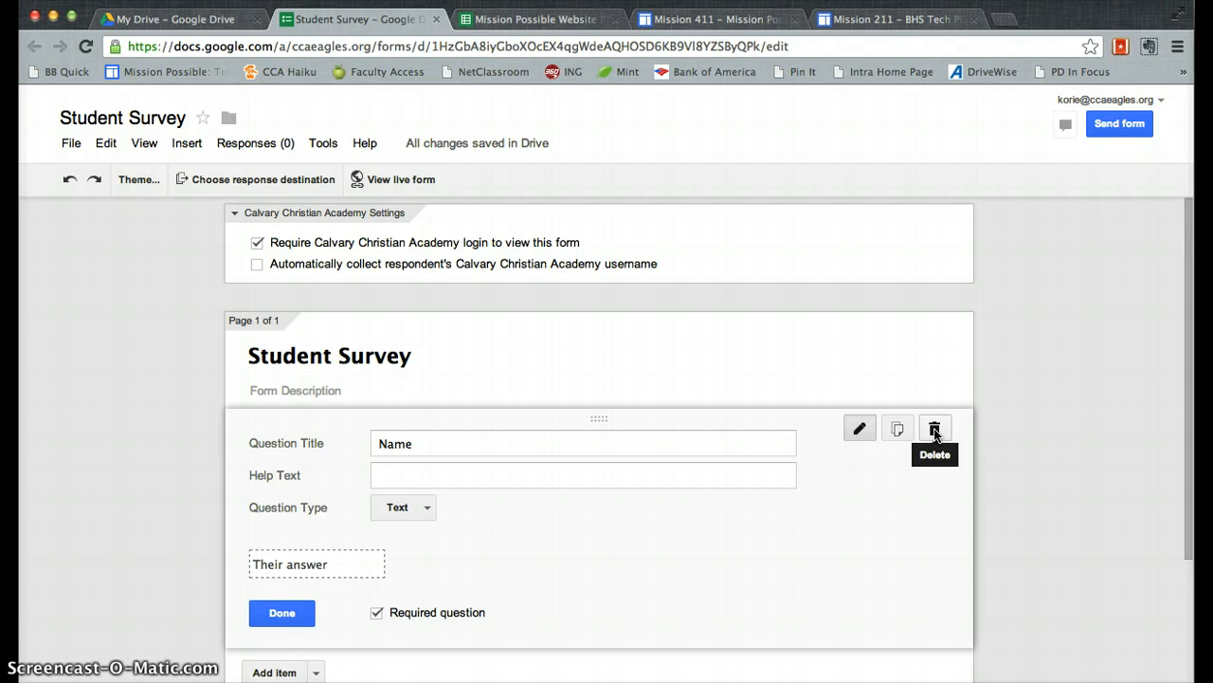
scroll(653, 545, "down", 3)
scroll(654, 545, "up", 3)
left_click(290, 616)
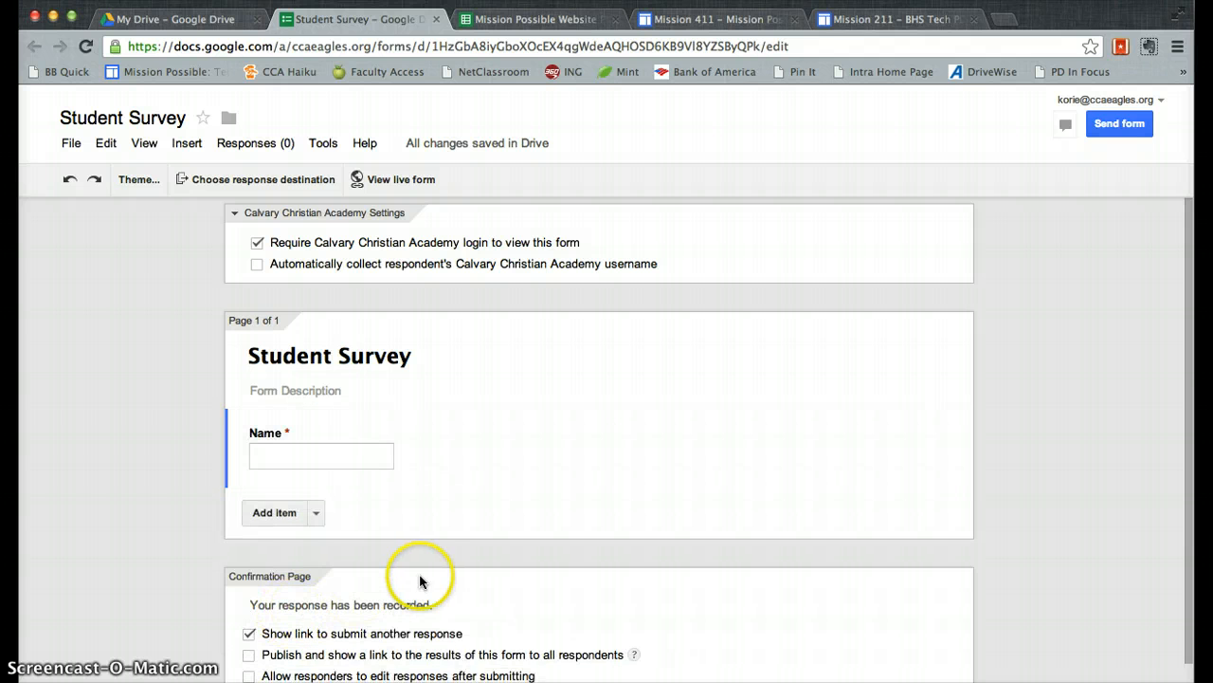
Add a second question below Name, titled "What was the highlight of your summer?"
scroll(94, 548, "down", 1)
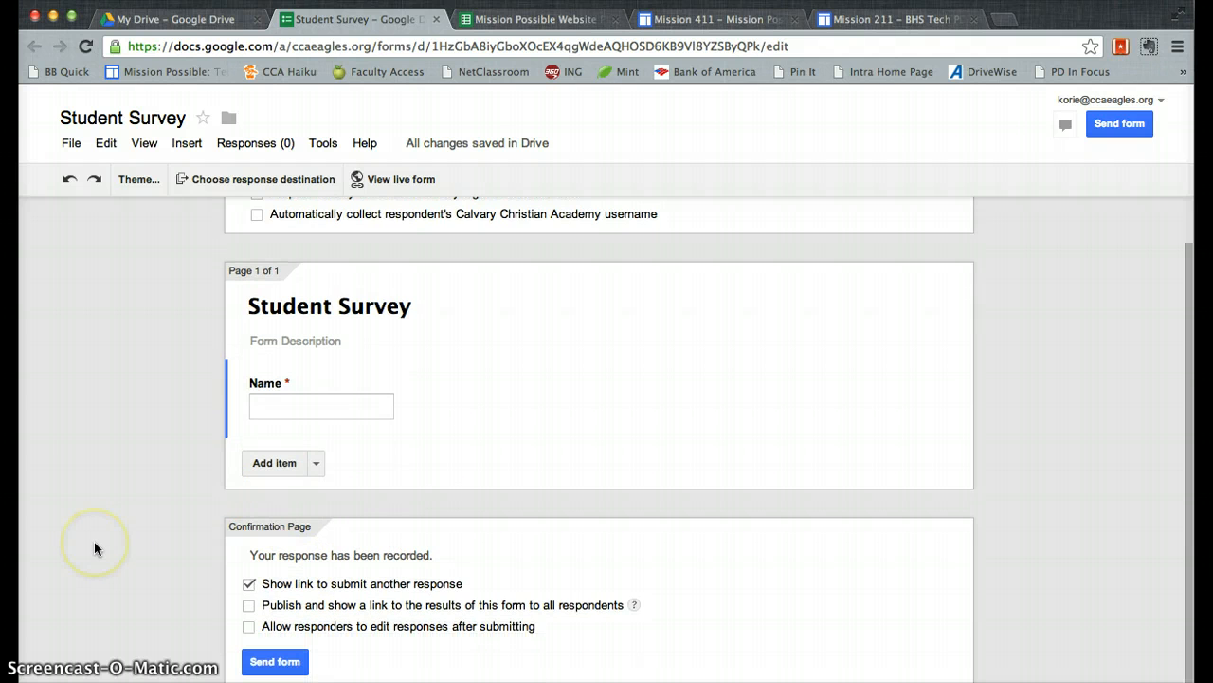
scroll(107, 542, "up", 1)
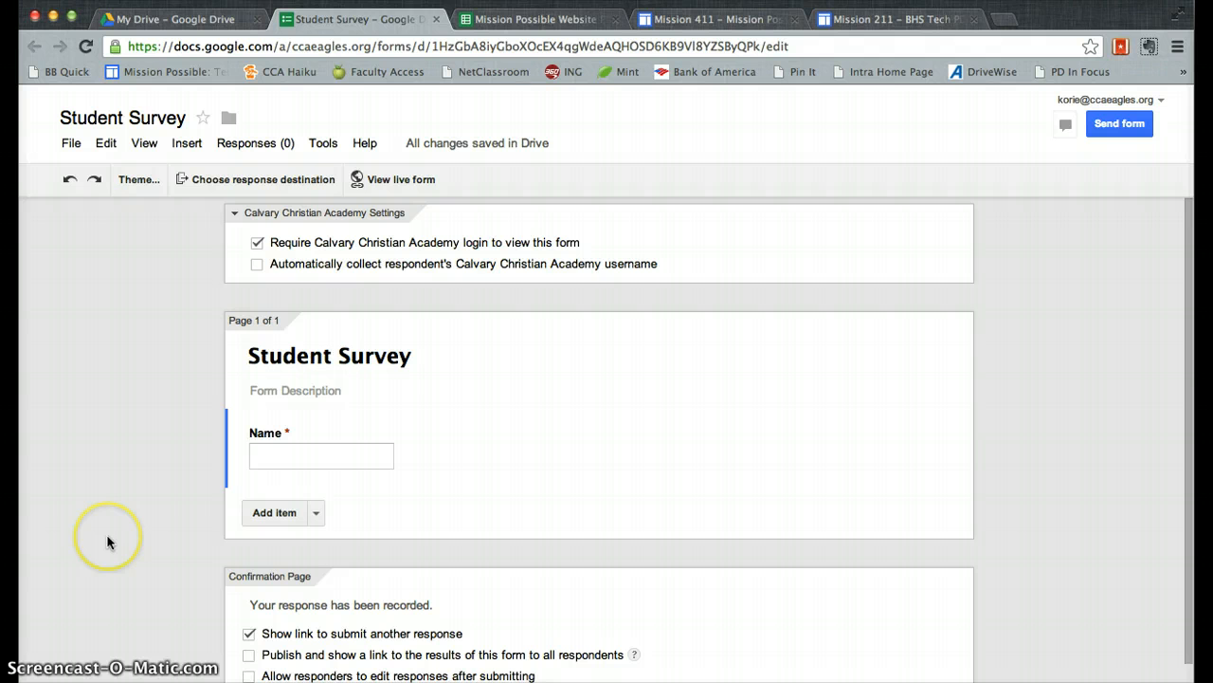
left_click(283, 509)
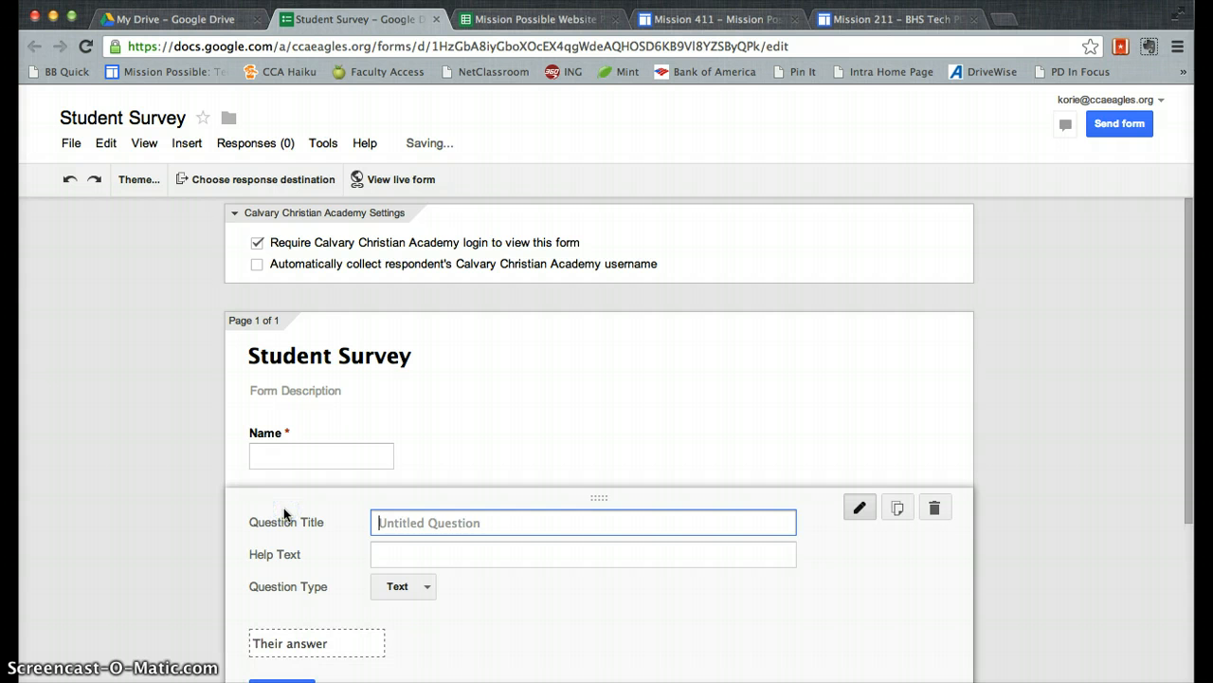
type("What did")
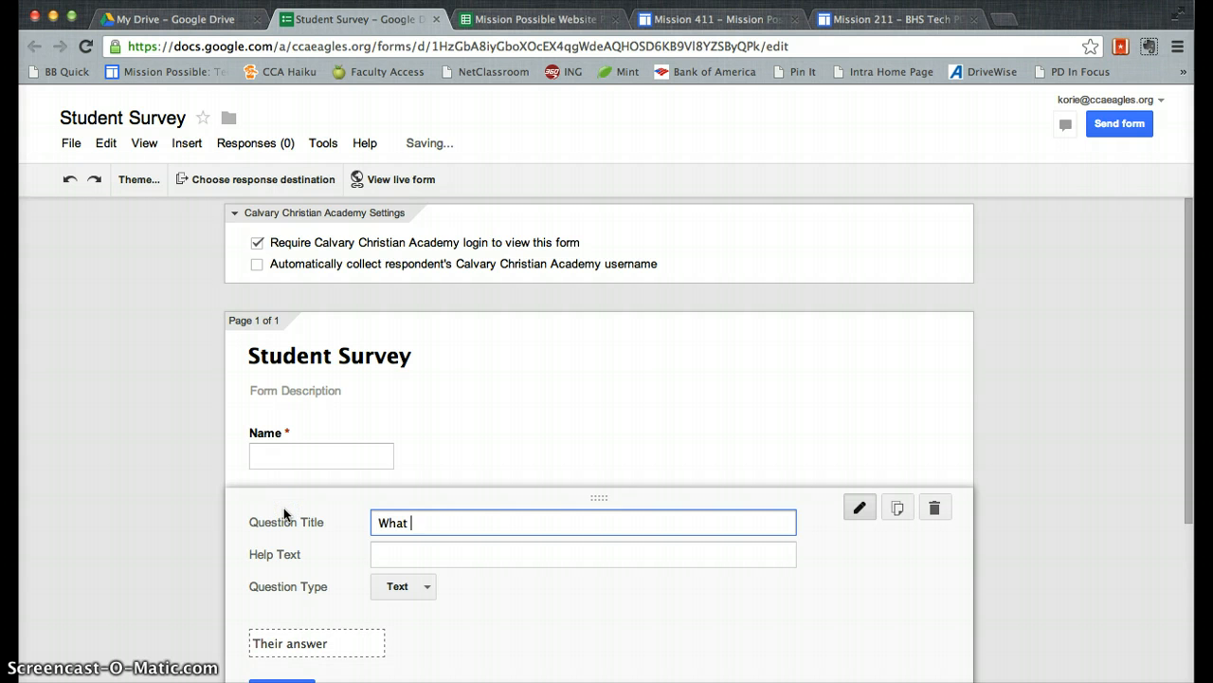
key("BackSpace")
key("BackSpace")
key("BackSpace")
type("wha")
key("BackSpace")
key("BackSpace")
type("as the hig")
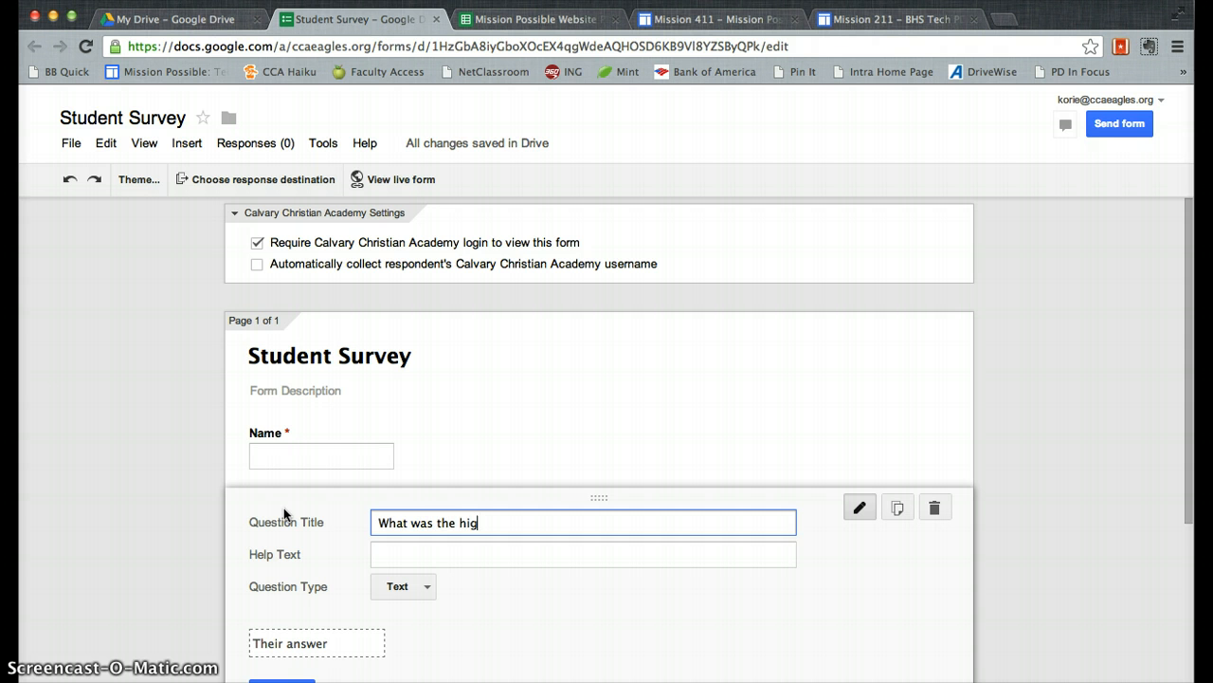
type("hlight of your summer?")
Set the summer highlight question to Paragraph text, make it required and finish editing it
left_click(394, 585)
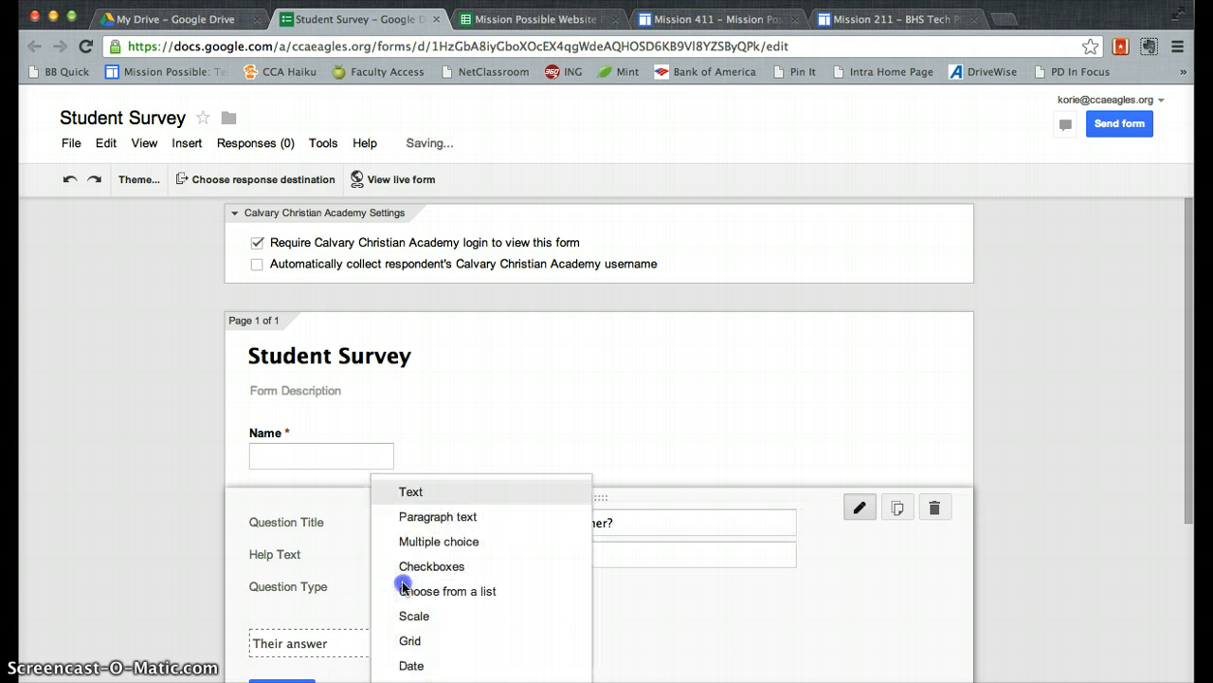
left_click(474, 517)
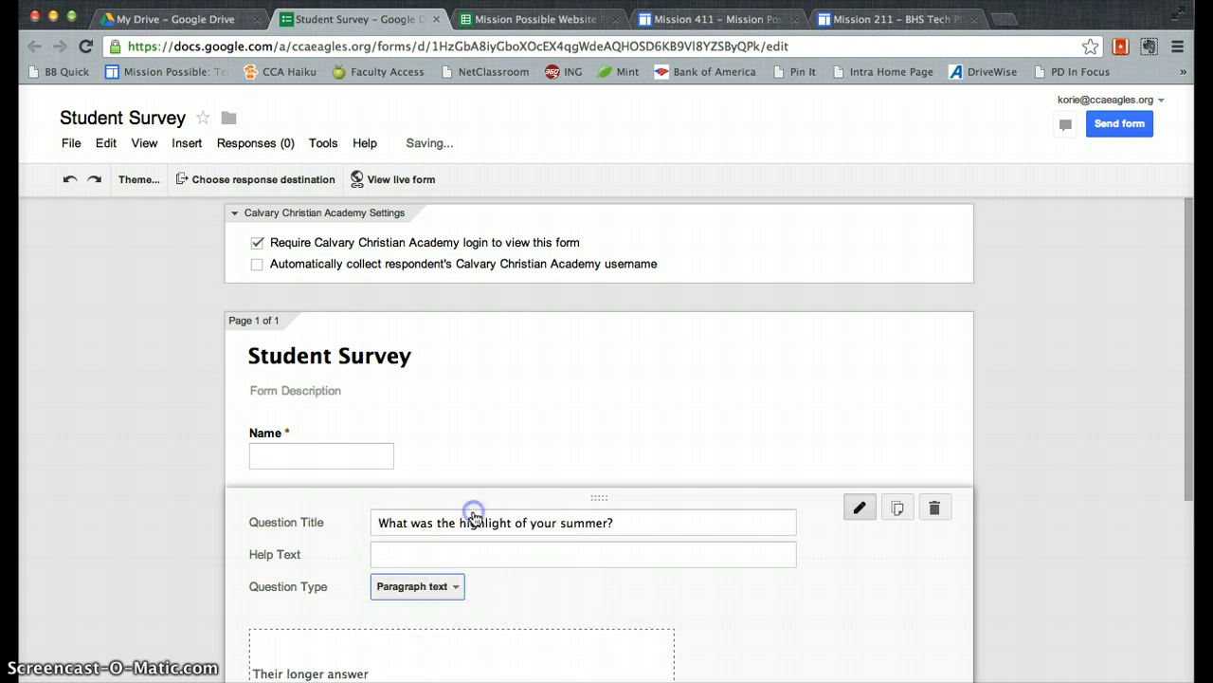
left_click(529, 590)
scroll(529, 590, "down", 3)
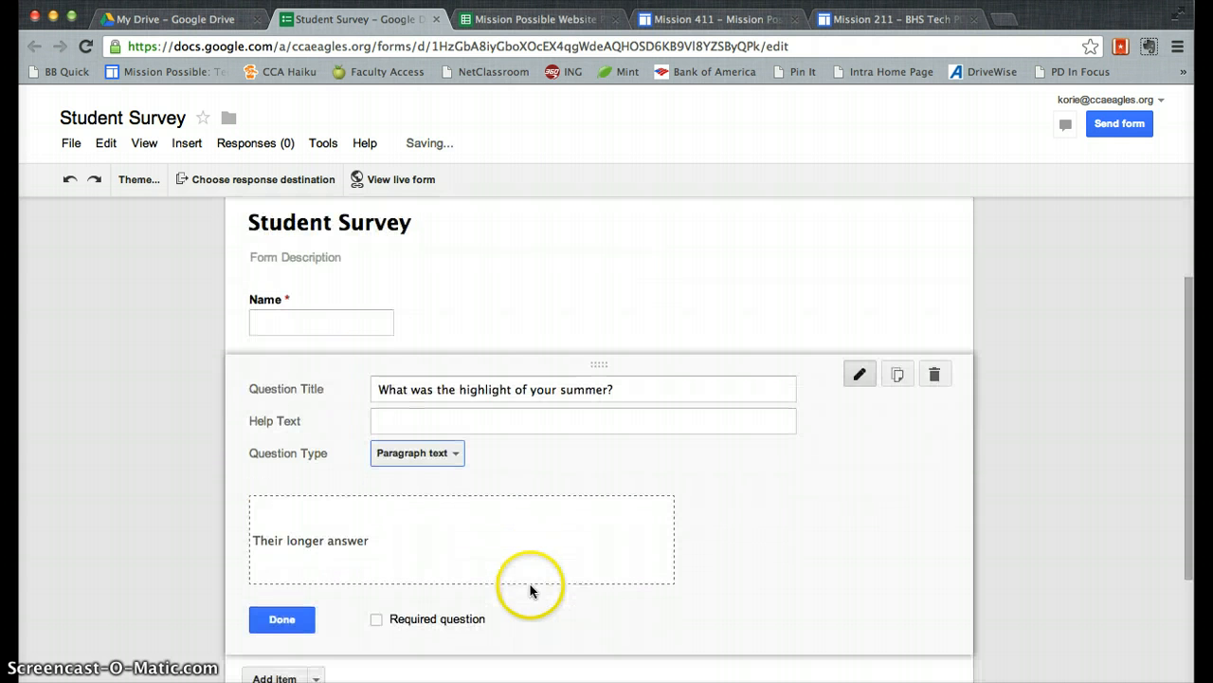
left_click(378, 619)
scroll(654, 504, "down", 1)
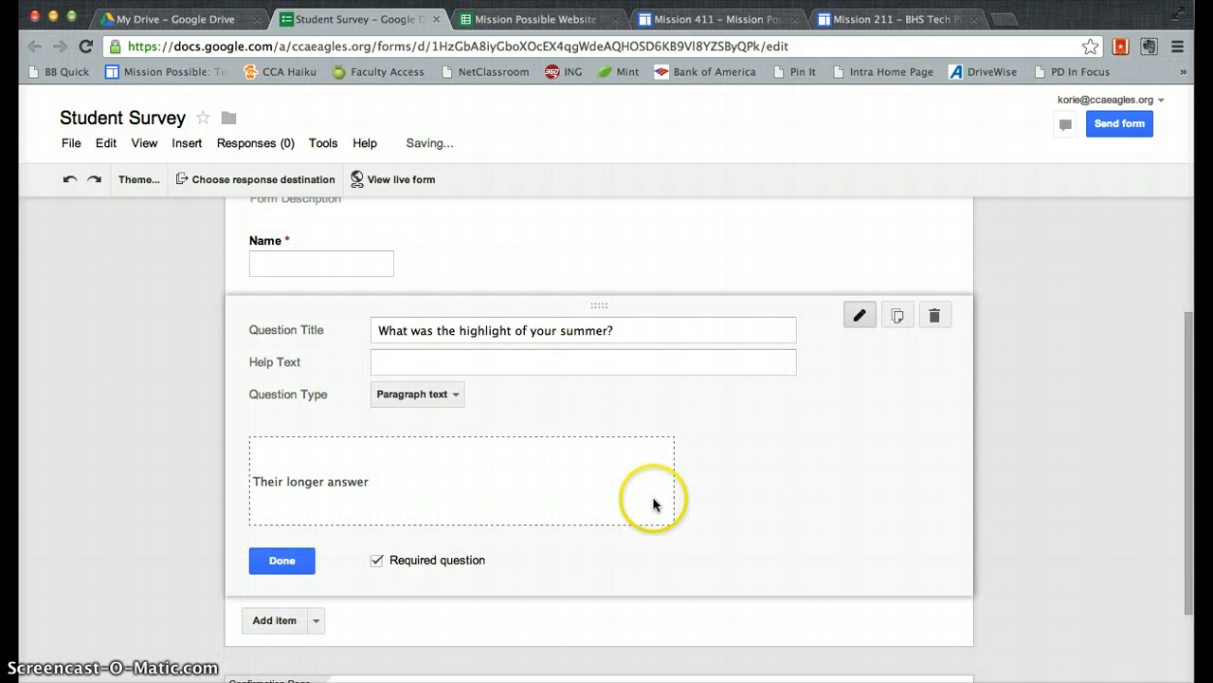
left_click(286, 560)
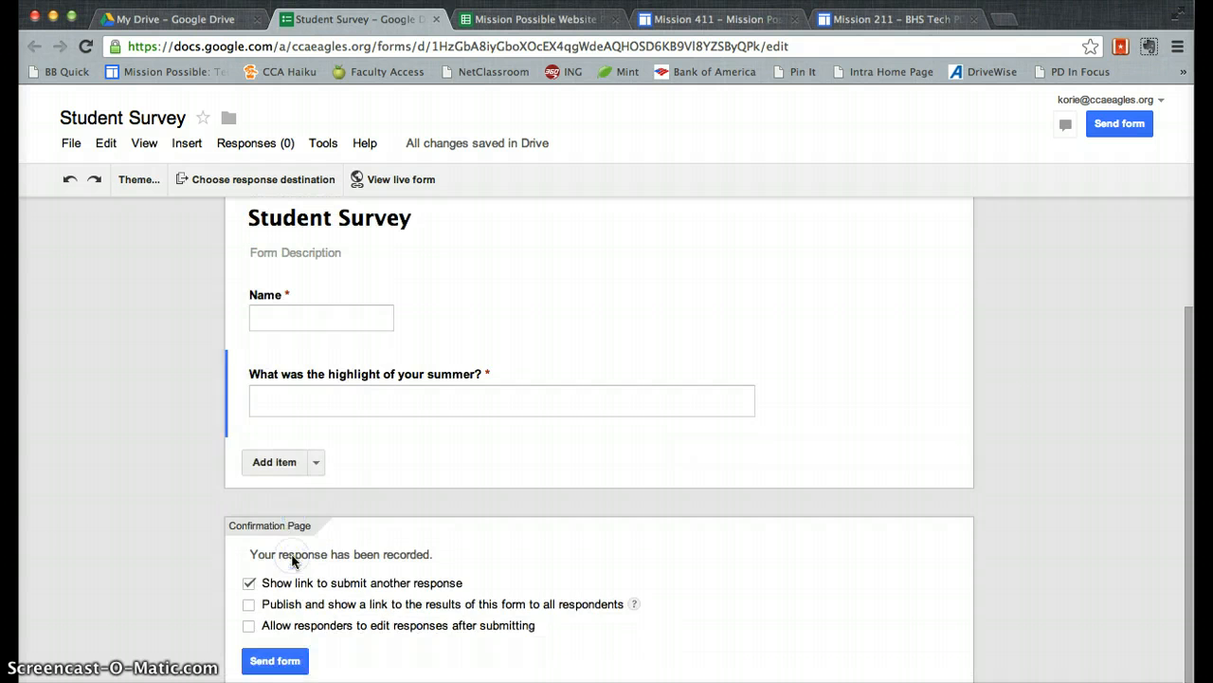
Add a third question titled "Choose from the following:" and set its question type to Multiple choice
left_click(274, 462)
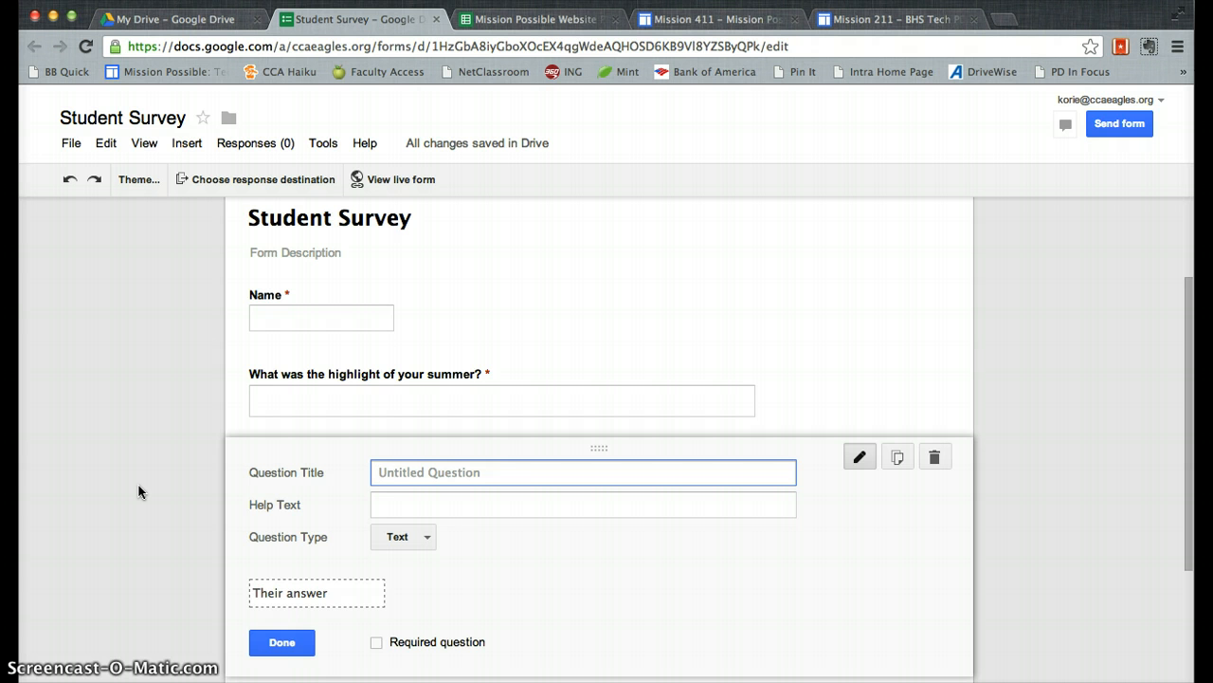
type("Choose from the ")
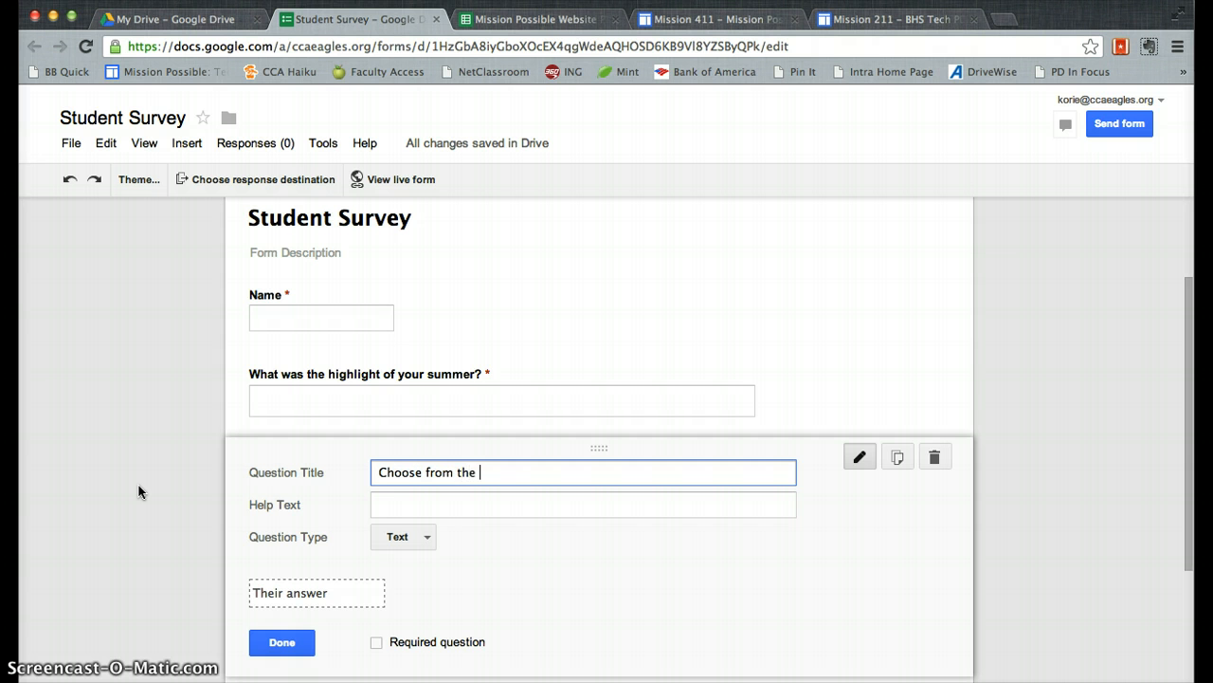
type("following:")
left_click(384, 537)
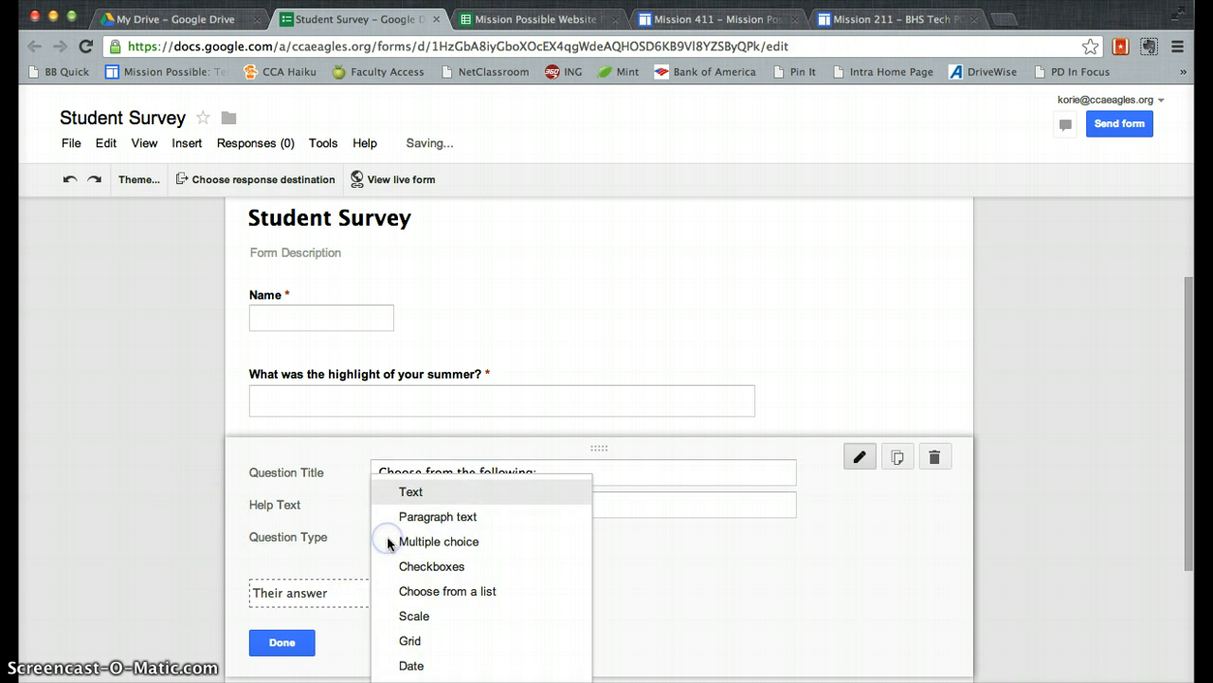
left_click(425, 540)
Enter "I stayed in Florida this summer" as the first answer option of the multiple-choice question
left_click(441, 585)
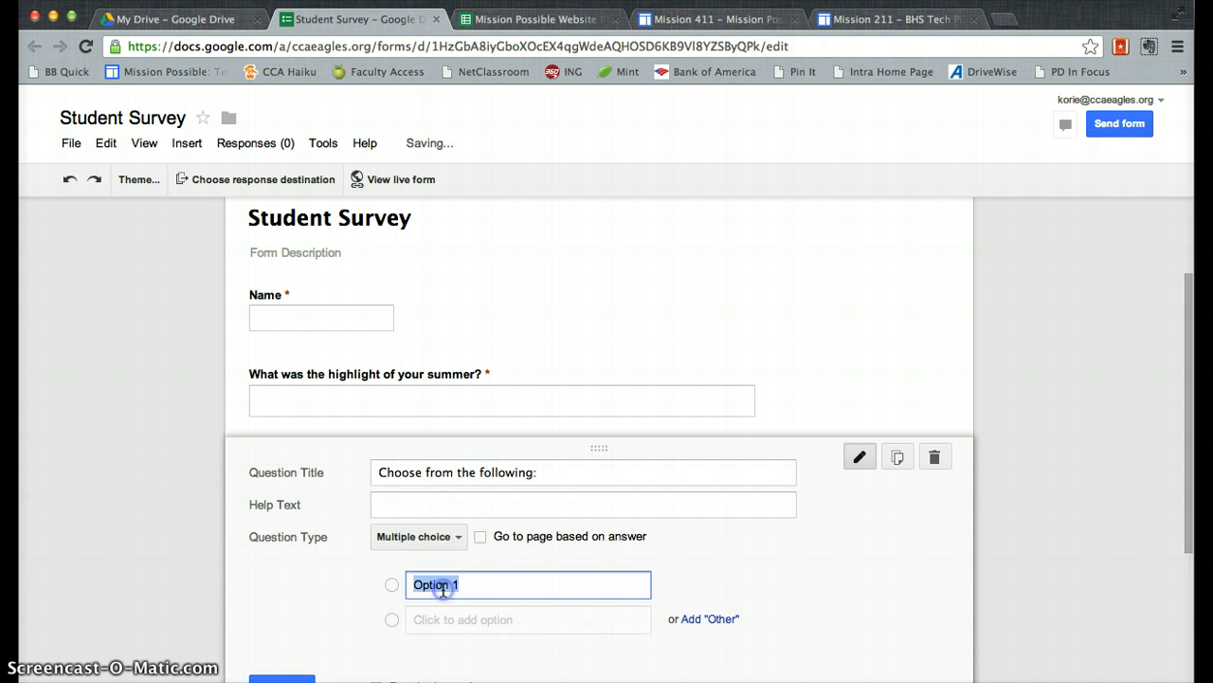
type("I stayed in F")
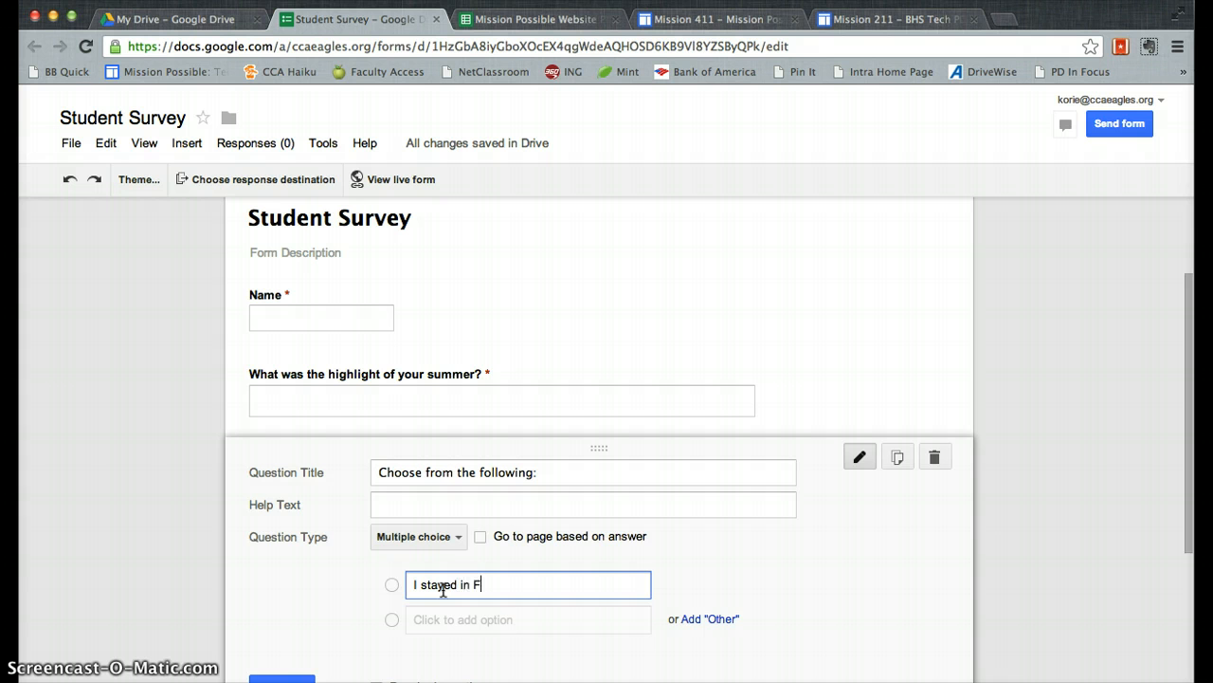
type("lorida this summer")
Reword the first answer option as "I stayed in Florida"
left_click(438, 620)
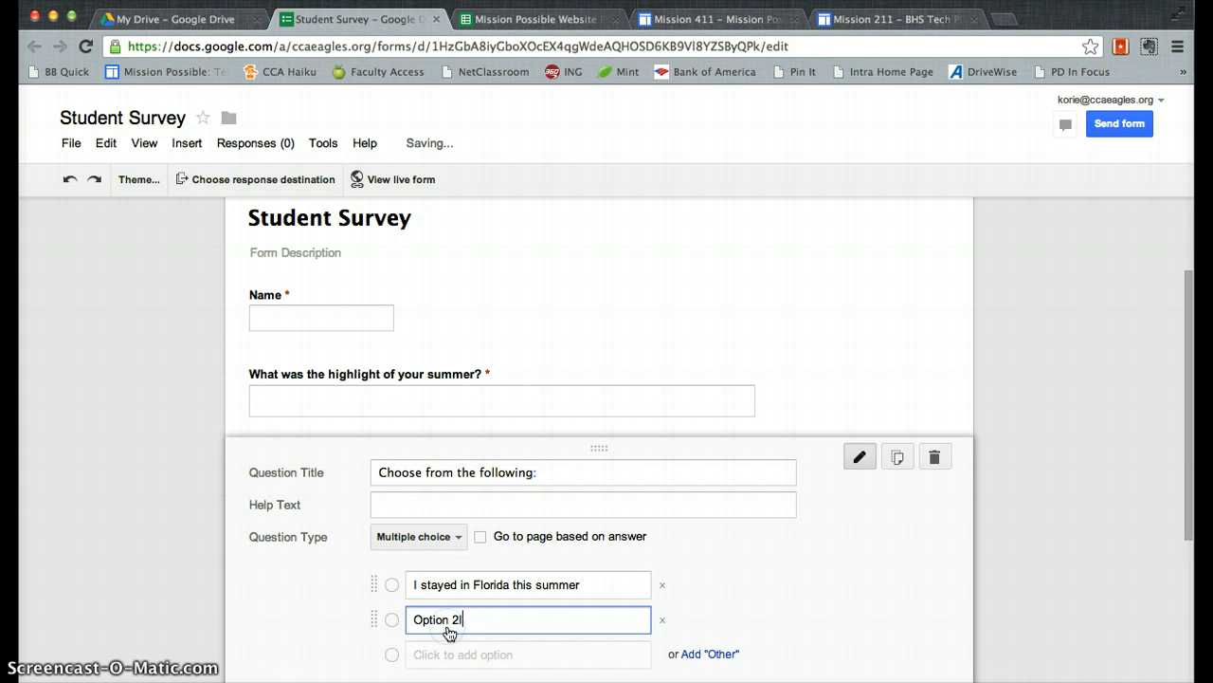
key("BackSpace")
key("BackSpace")
key("BackSpace")
key("BackSpace")
key("BackSpace")
key("BackSpace")
key("BackSpace")
key("BackSpace")
key("BackSpace")
key("BackSpace")
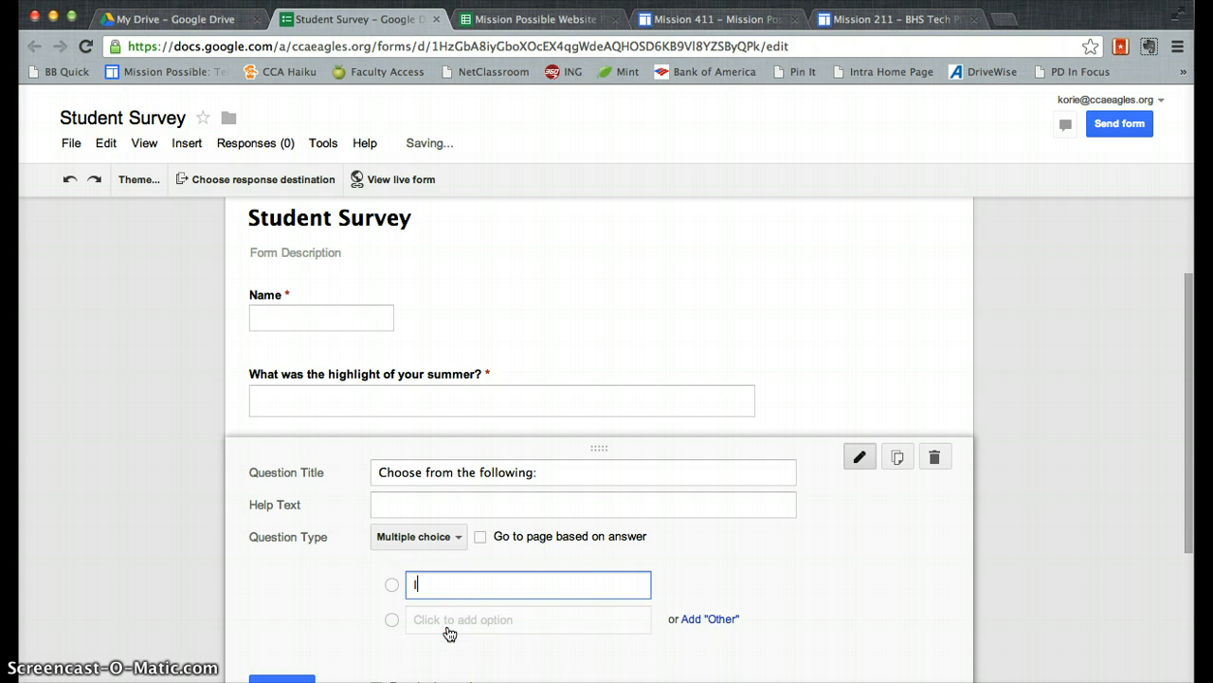
type("I sta")
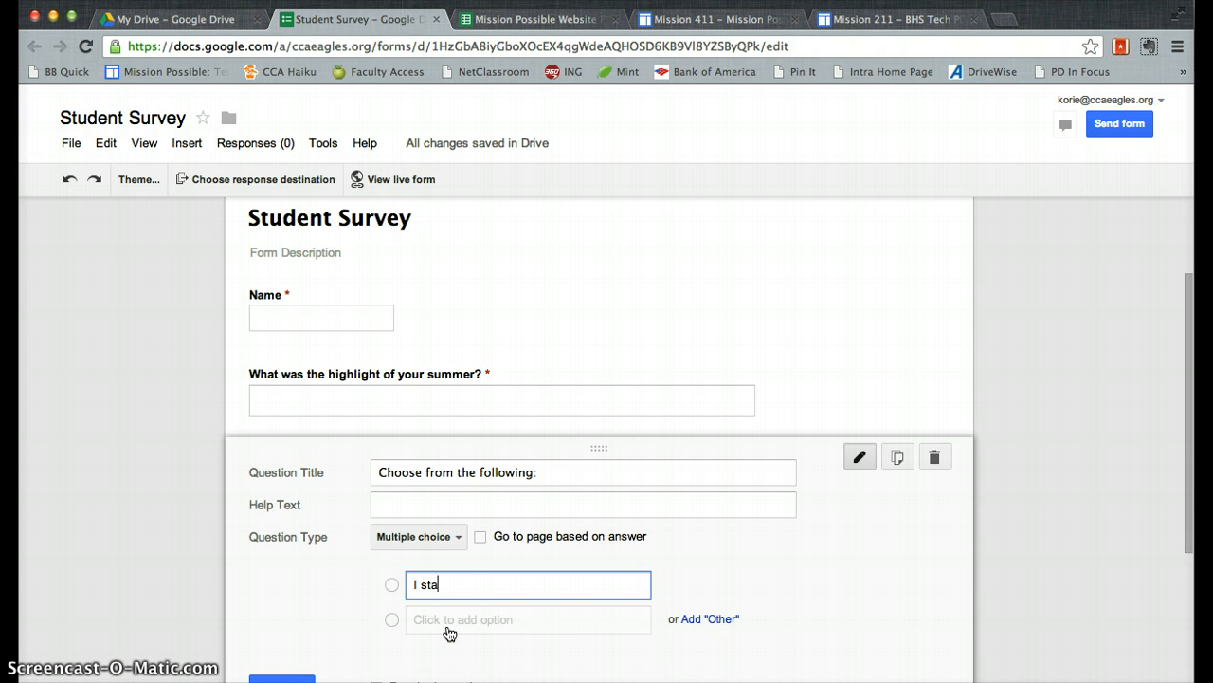
type("yed in Florida")
Add a second answer option reading "I visited another state"
left_click(431, 624)
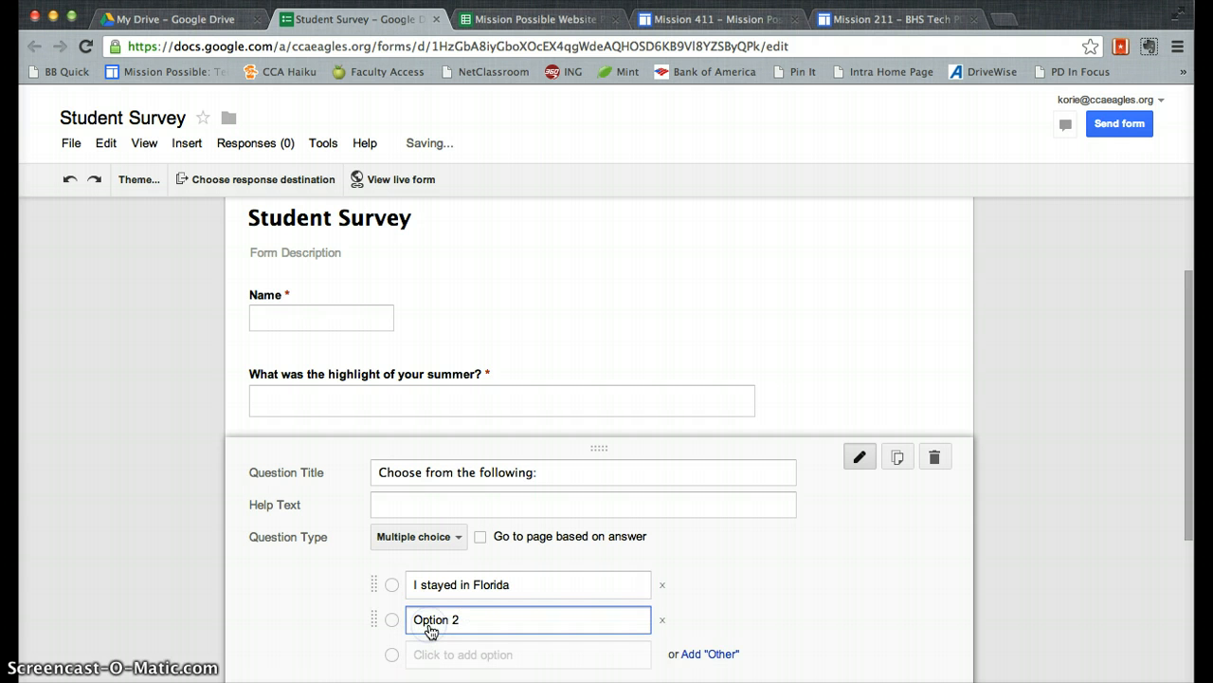
key("BackSpace")
key("BackSpace")
key("BackSpace")
key("BackSpace")
key("BackSpace")
key("BackSpace")
key("BackSpace")
key("BackSpace")
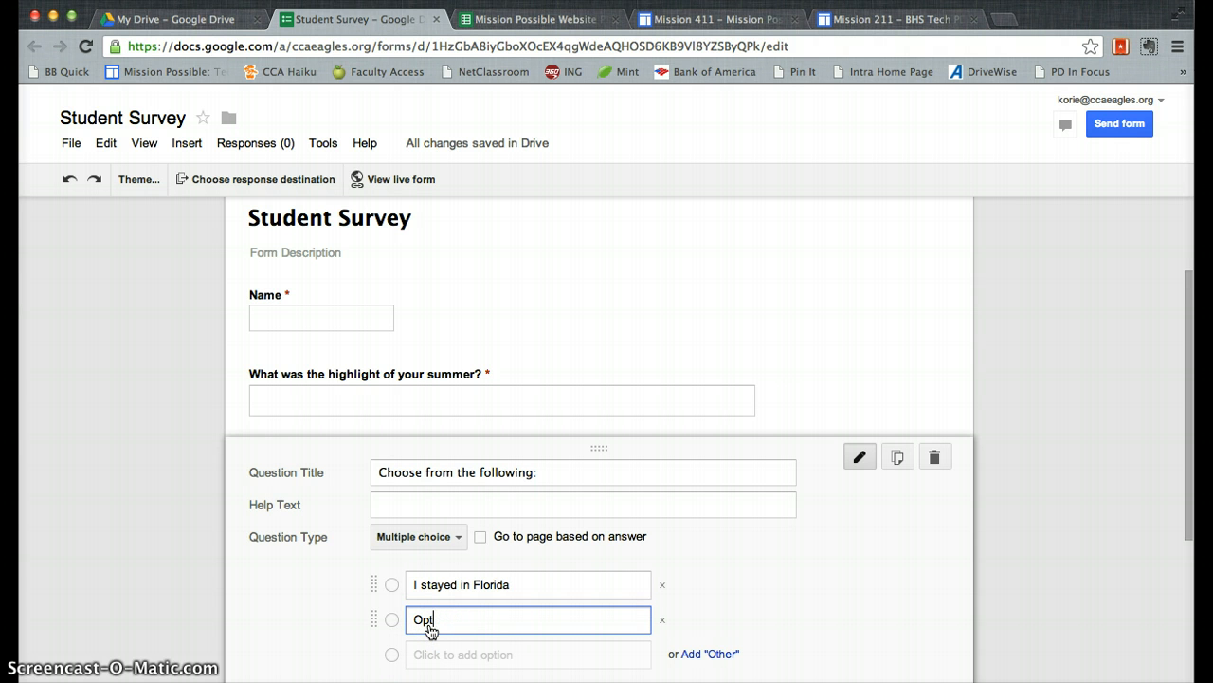
type("I visited another statr")
type("e")
Add a third answer option reading "I went to another country"
left_click(494, 654)
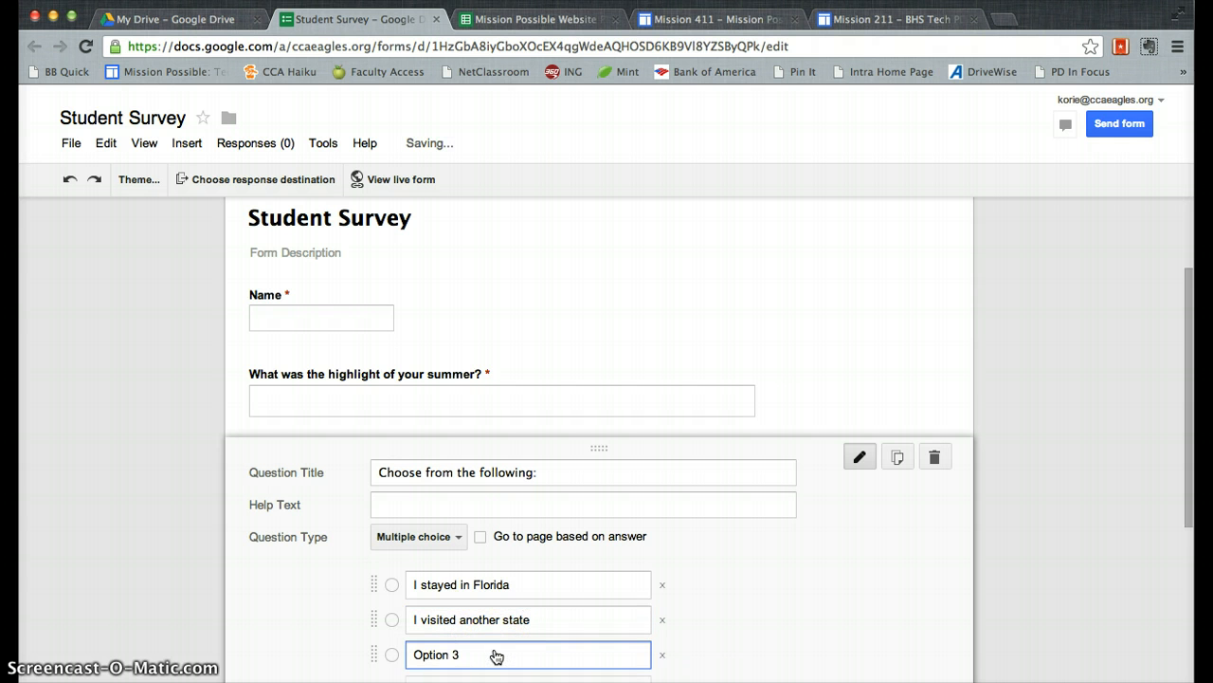
key("BackSpace")
key("BackSpace")
key("BackSpace")
key("BackSpace")
key("BackSpace")
key("BackSpace")
key("BackSpace")
key("BackSpace")
type("I")
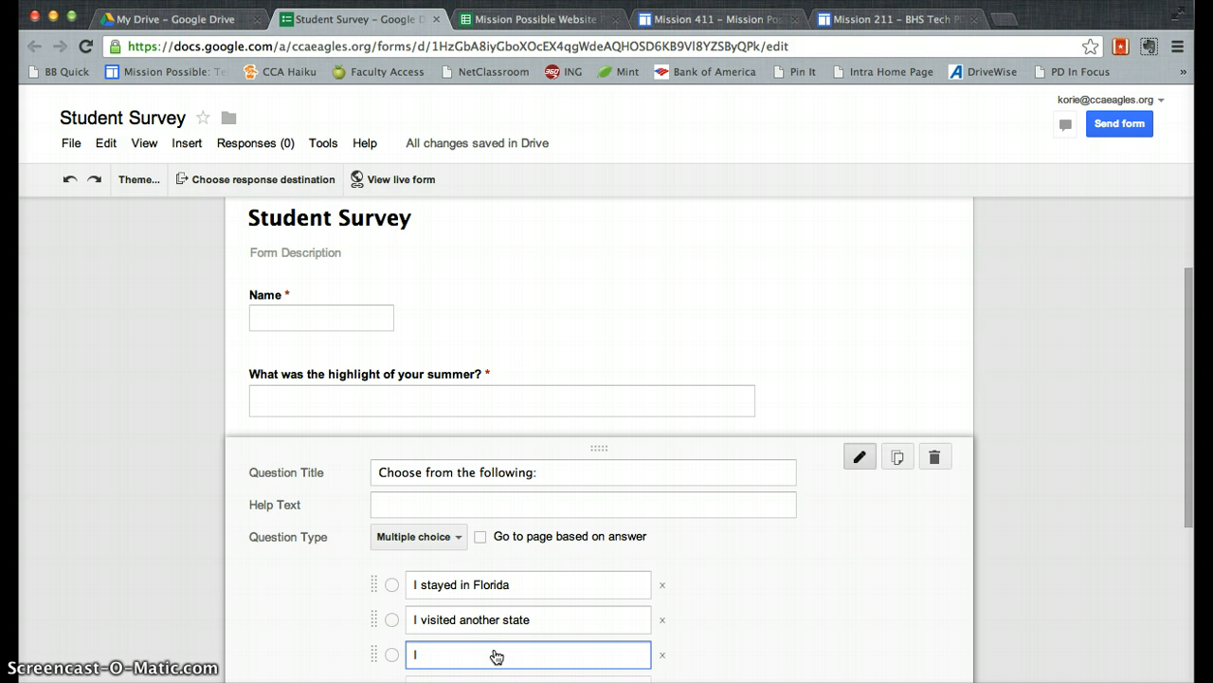
type(" went to another country")
Make the multiple-choice question required and finish editing it
scroll(775, 613, "down", 3)
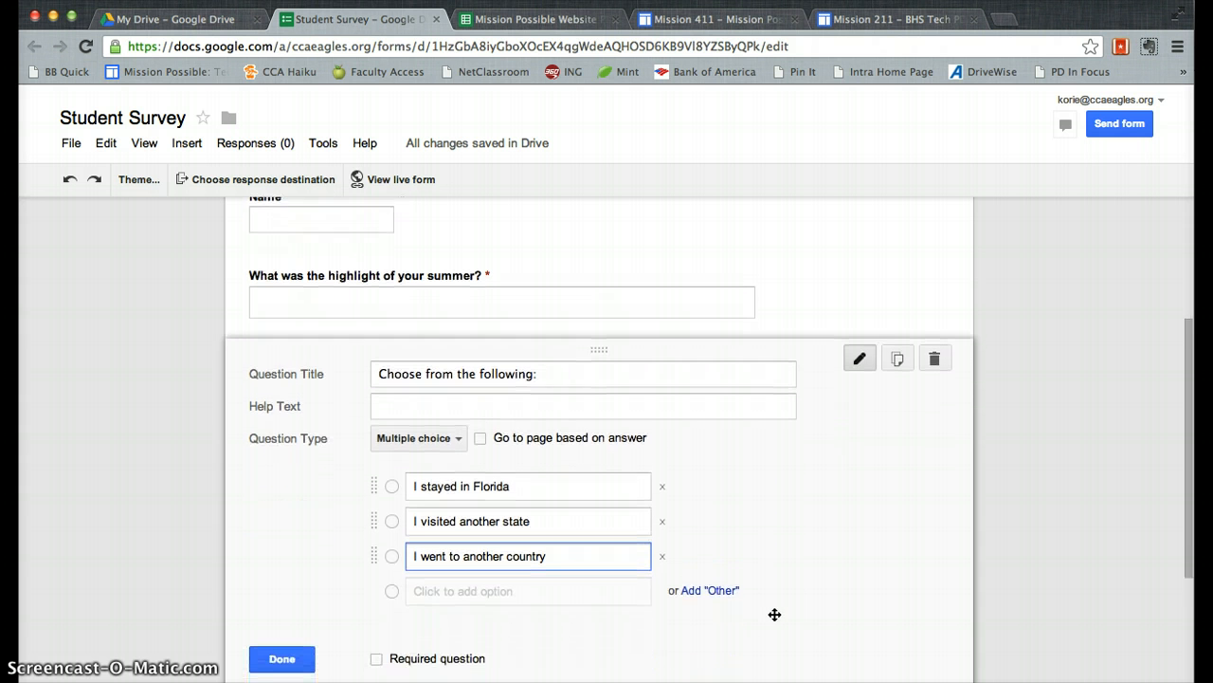
left_click(376, 635)
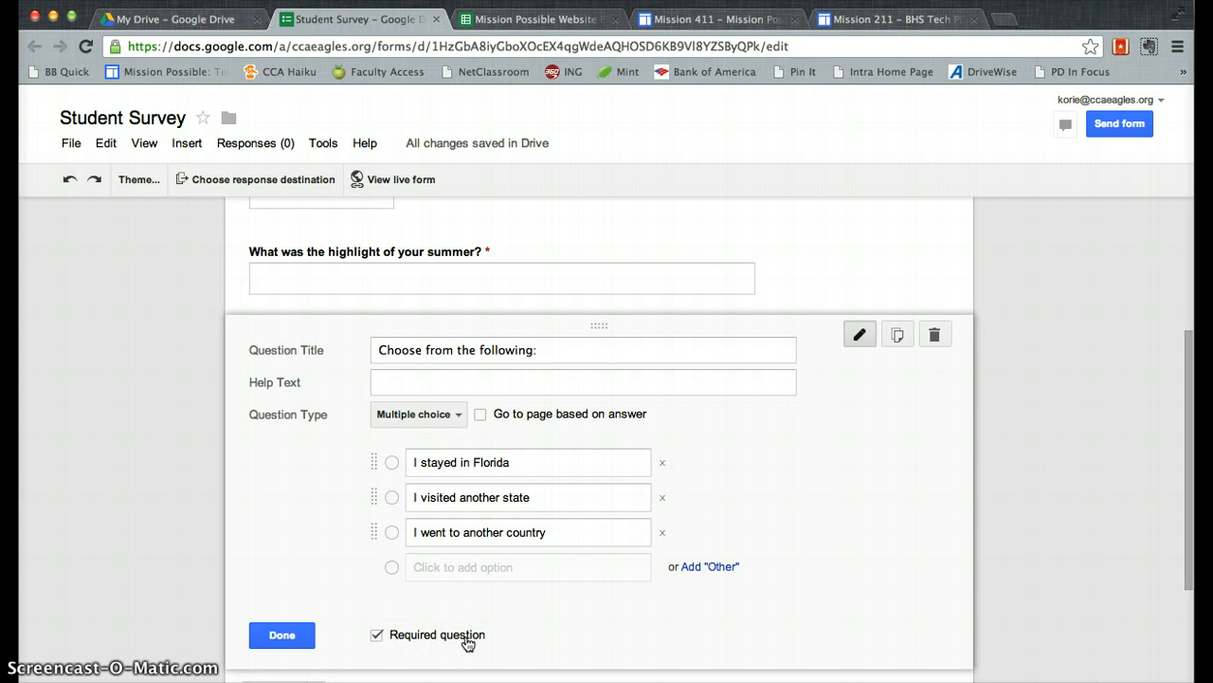
scroll(507, 637, "down", 1)
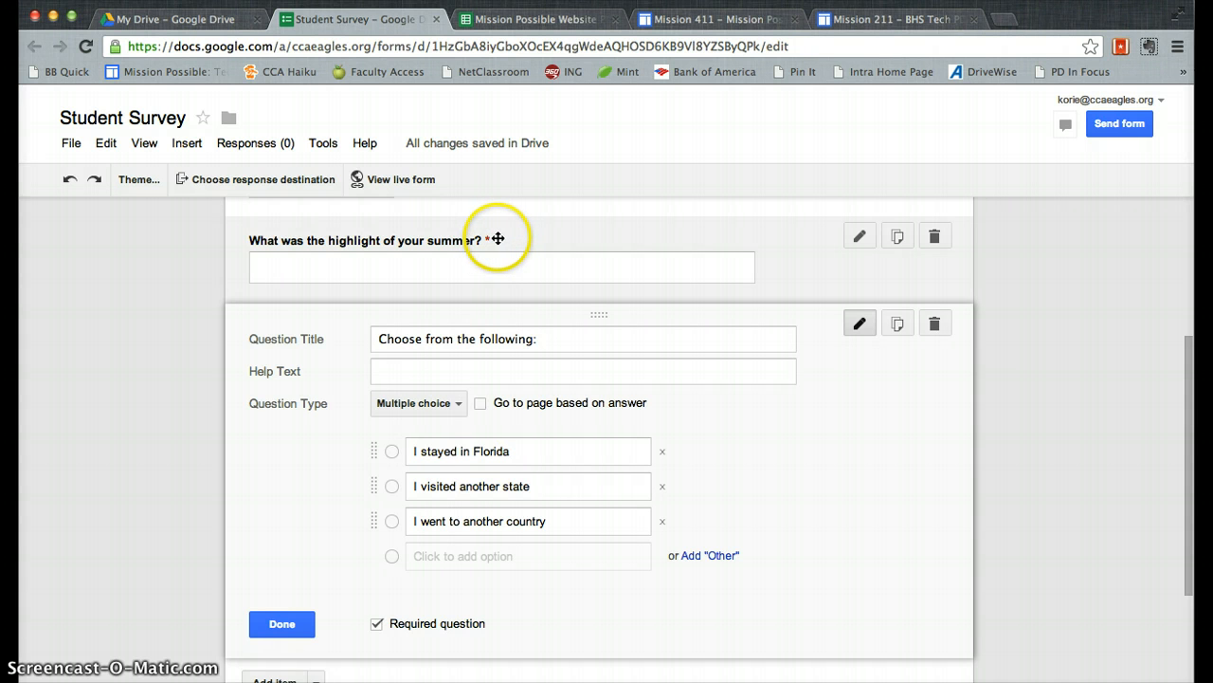
left_click(379, 623)
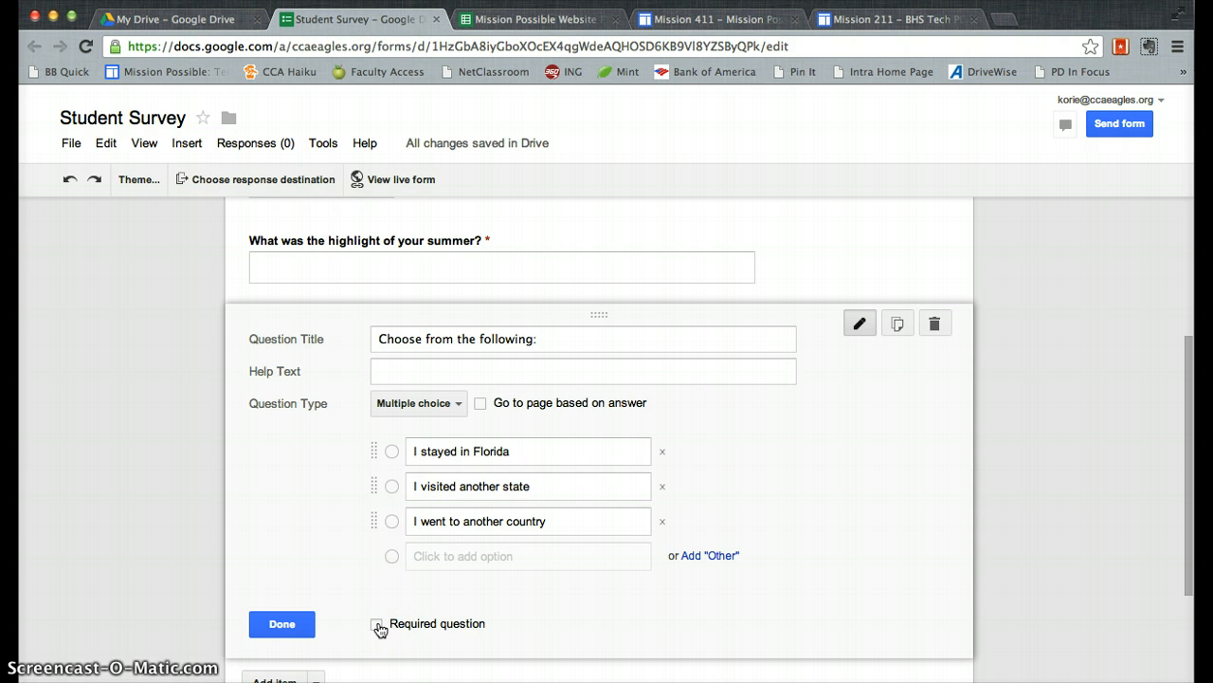
left_click(377, 625)
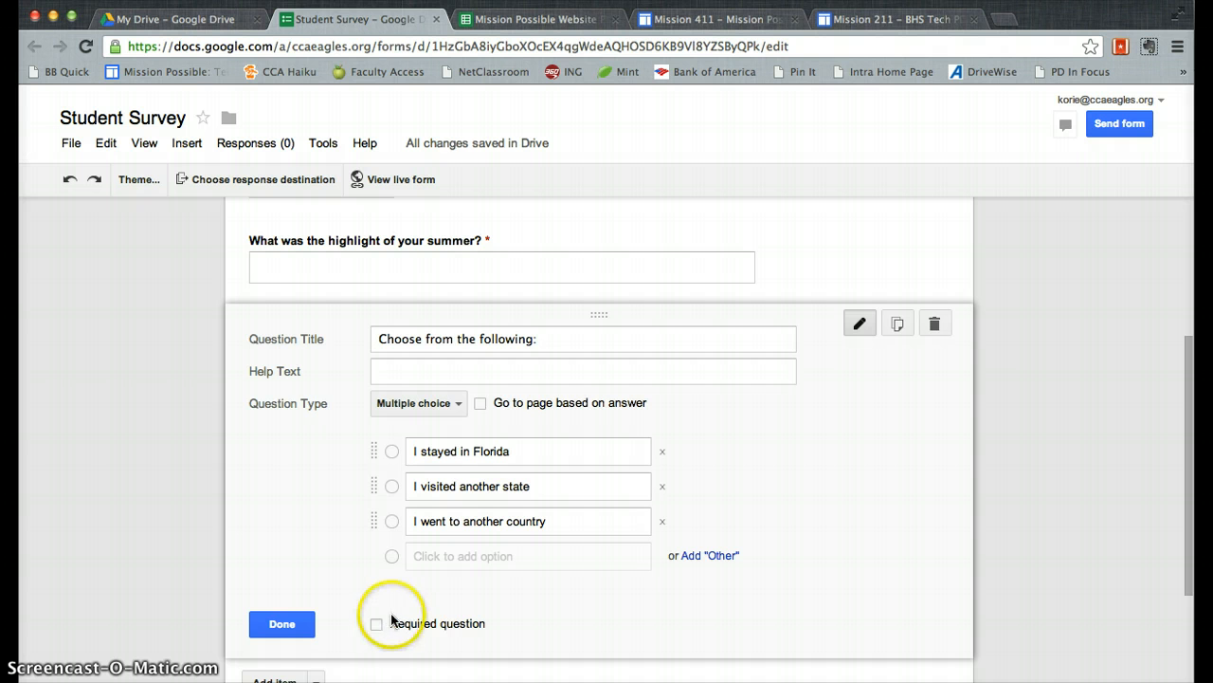
left_click(272, 626)
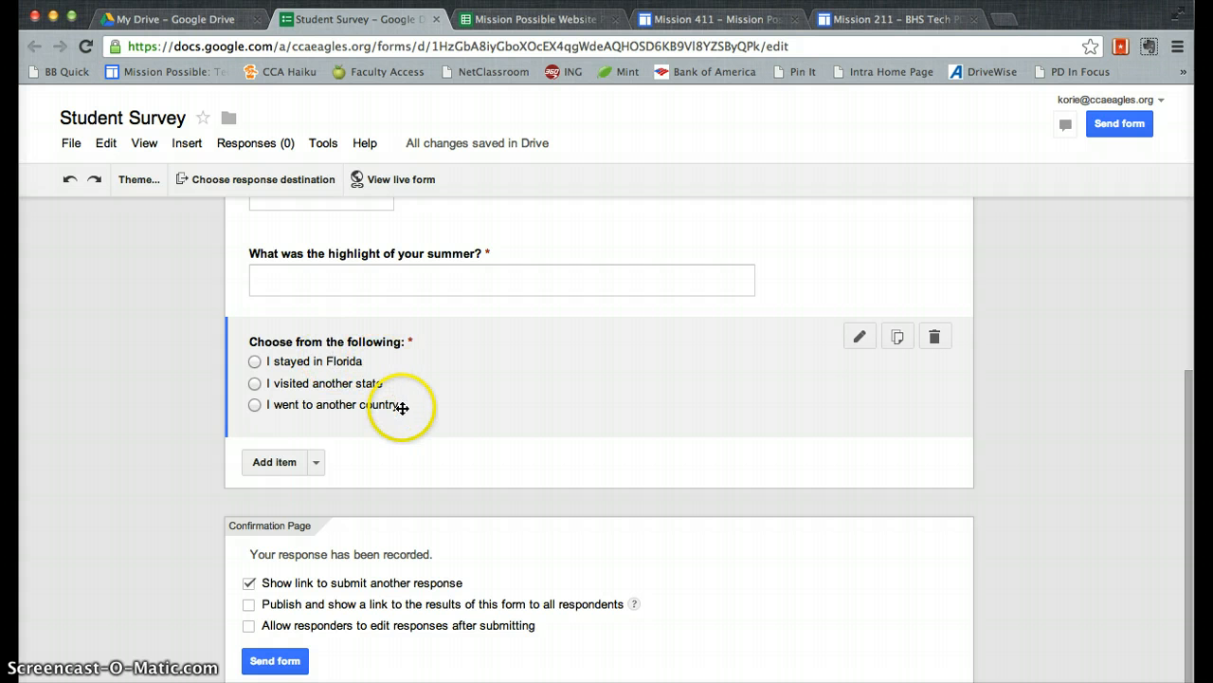
Add a fourth question below the multiple-choice one, titled "Rate your summer!"
scroll(140, 359, "up", 1)
scroll(140, 359, "up", 4)
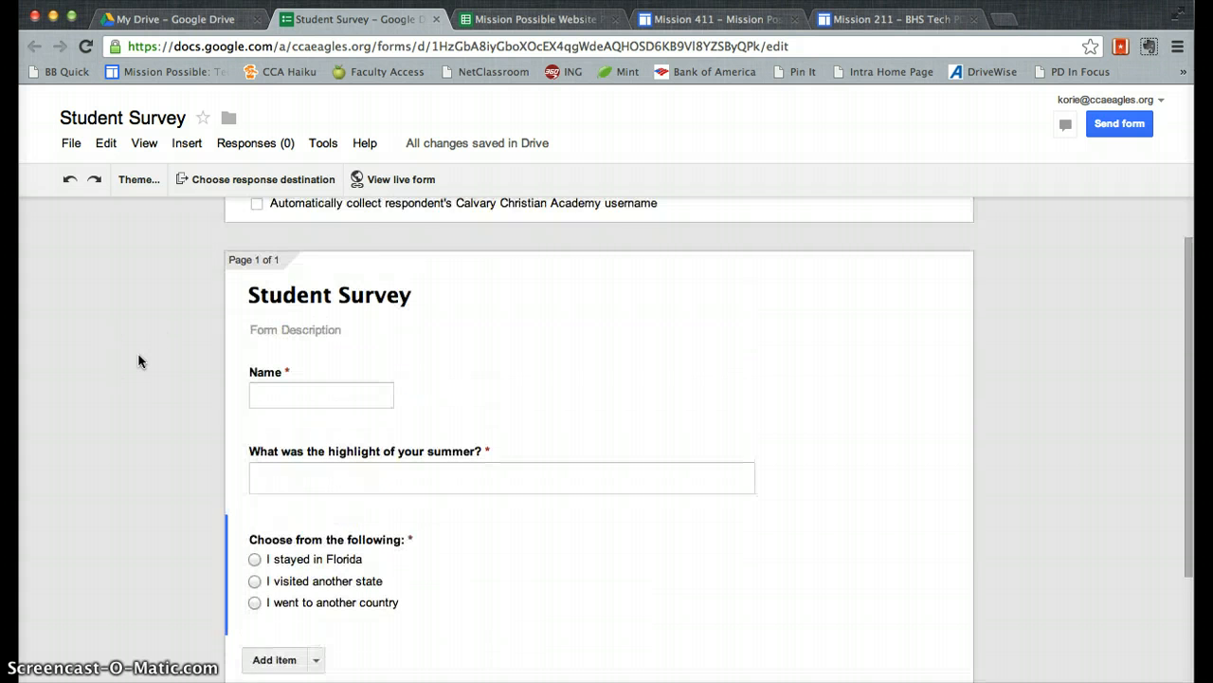
scroll(140, 359, "down", 2)
left_click(280, 595)
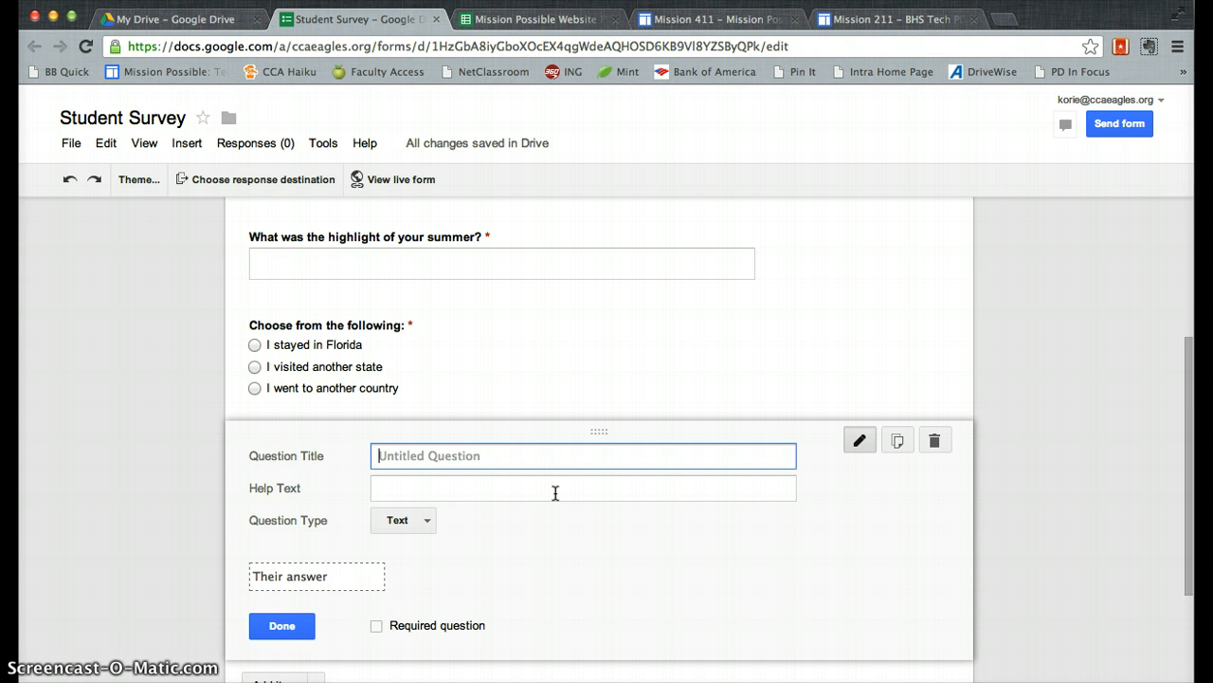
type("Rater")
key("BackSpace")
key("BackSpace")
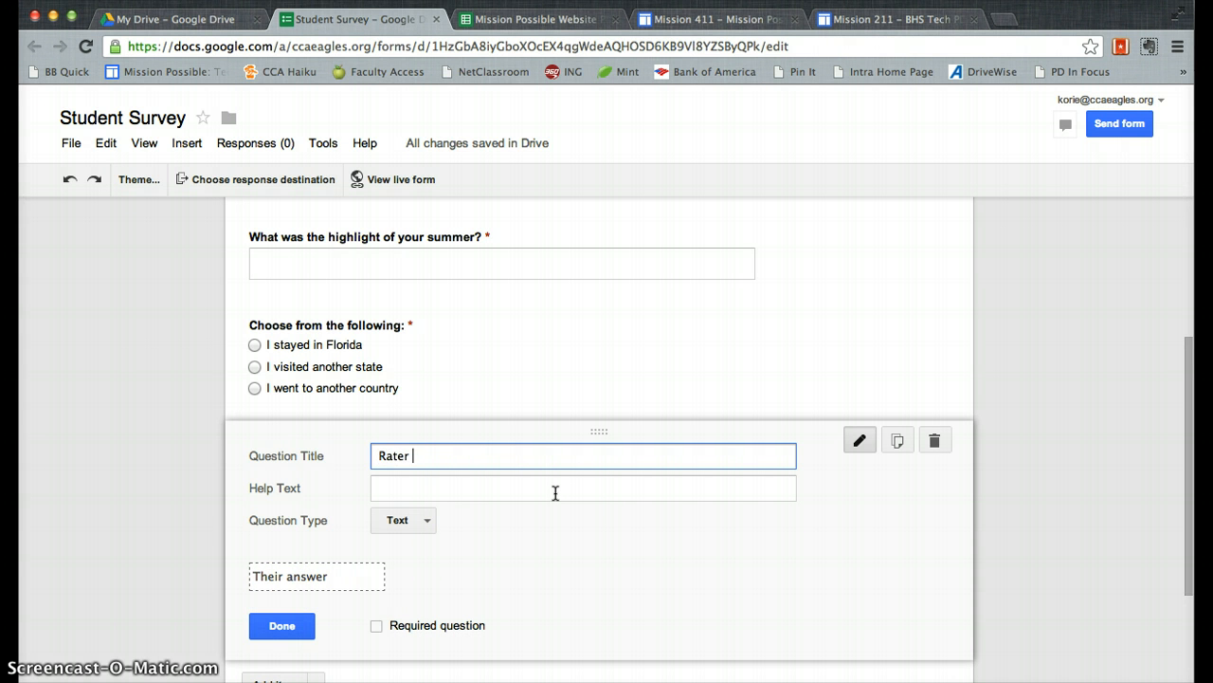
type("your summer")
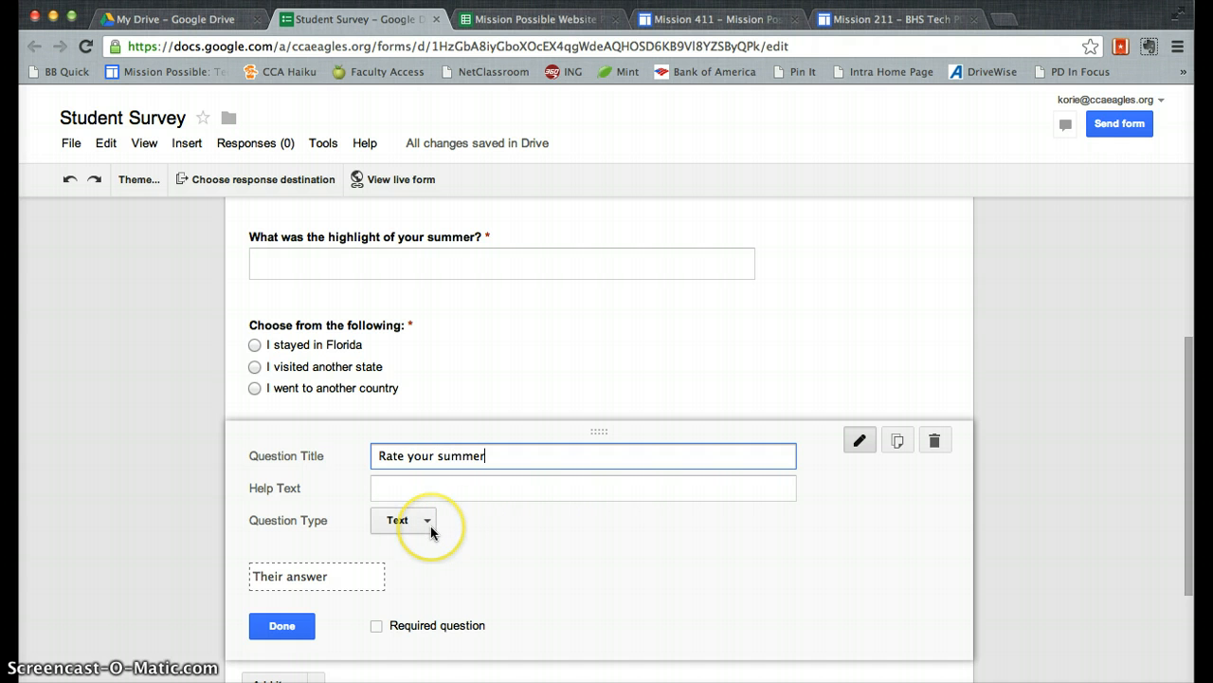
type("!")
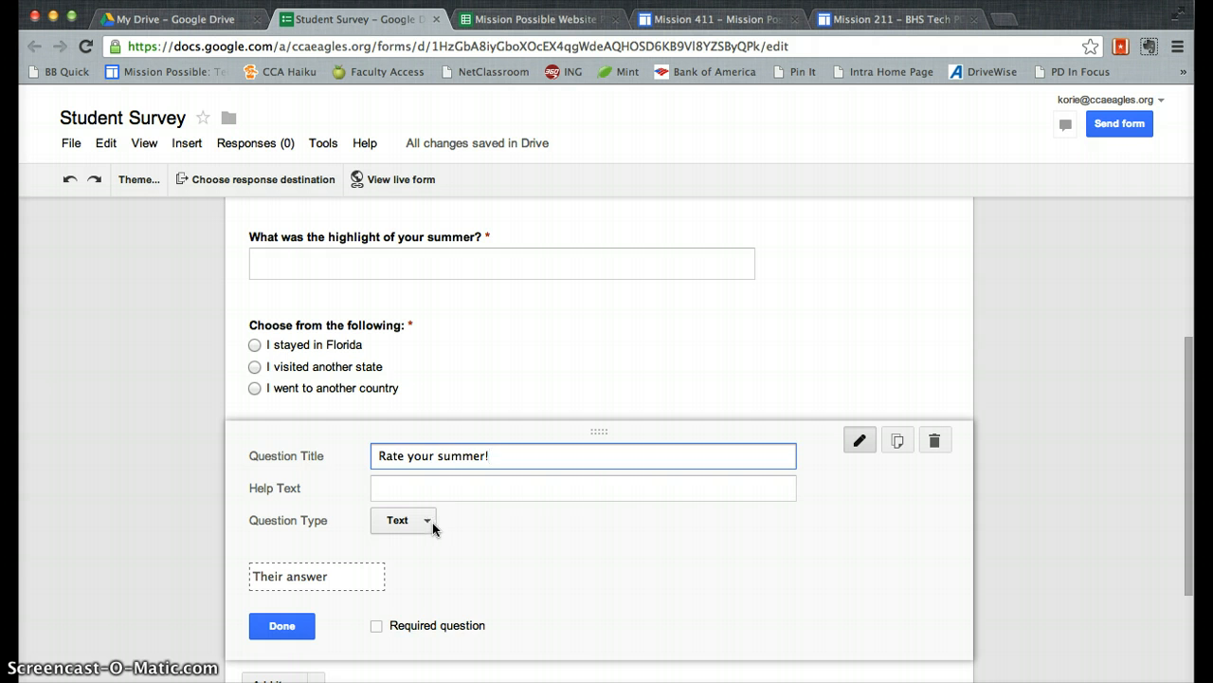
Set the summer rating question's type to Scale, with a range of 1 to 5
left_click(428, 522)
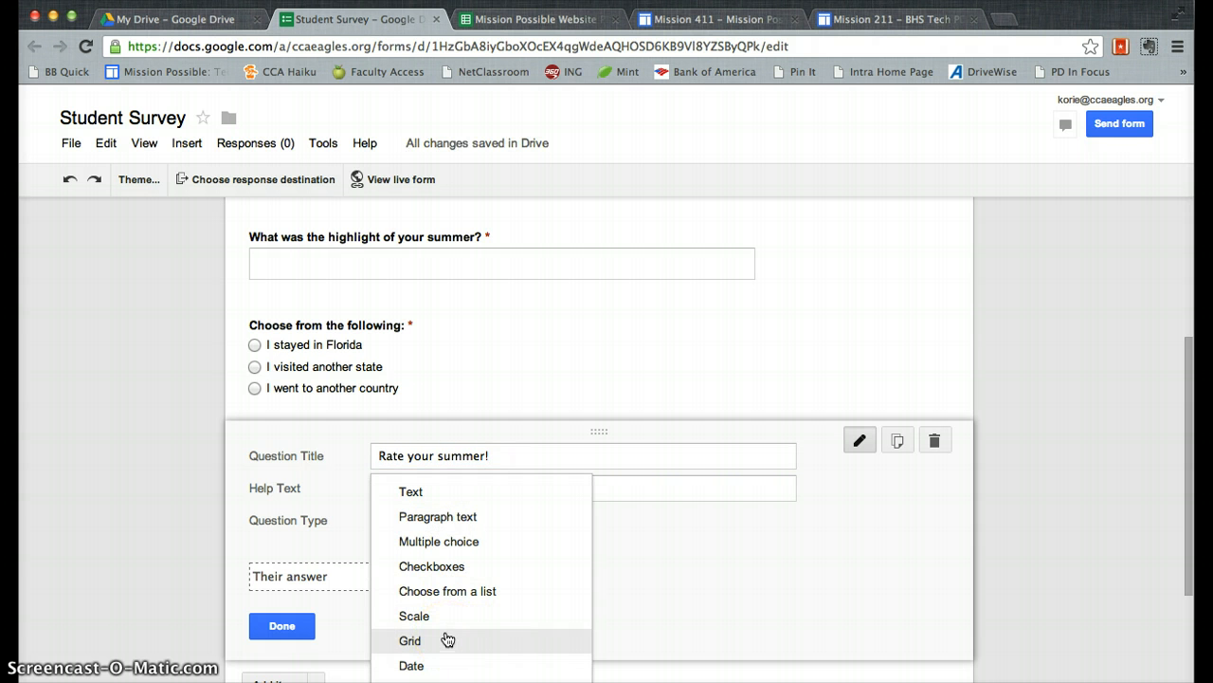
left_click(434, 616)
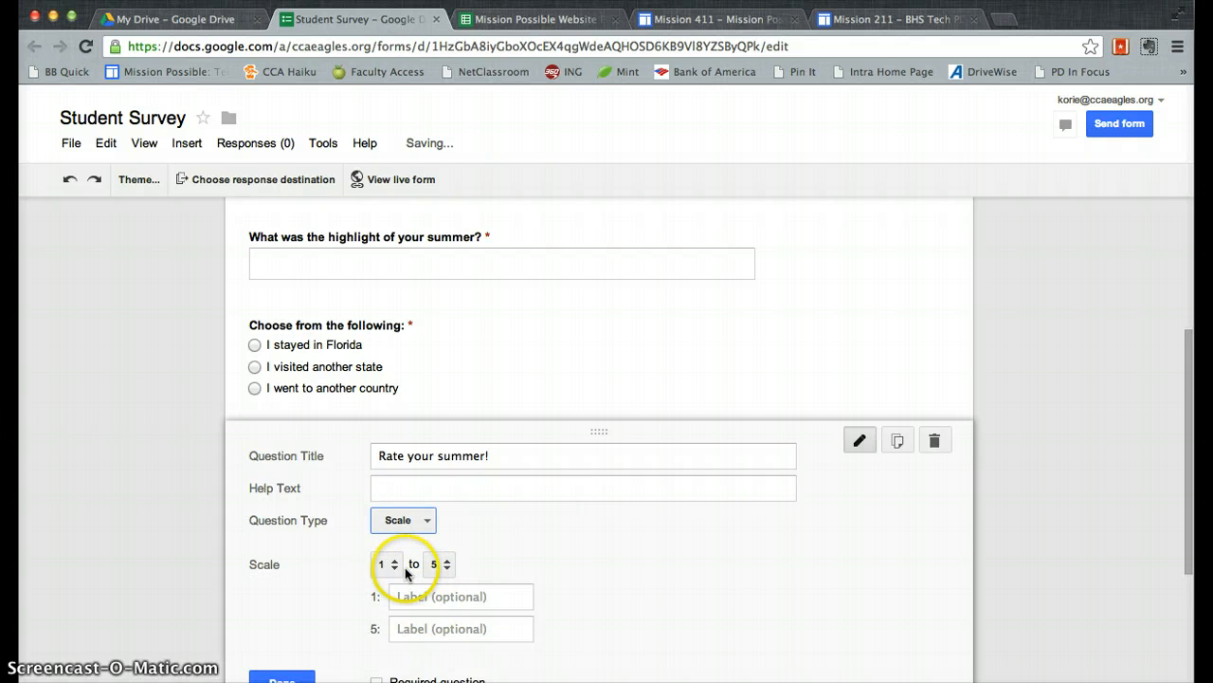
left_click(443, 564)
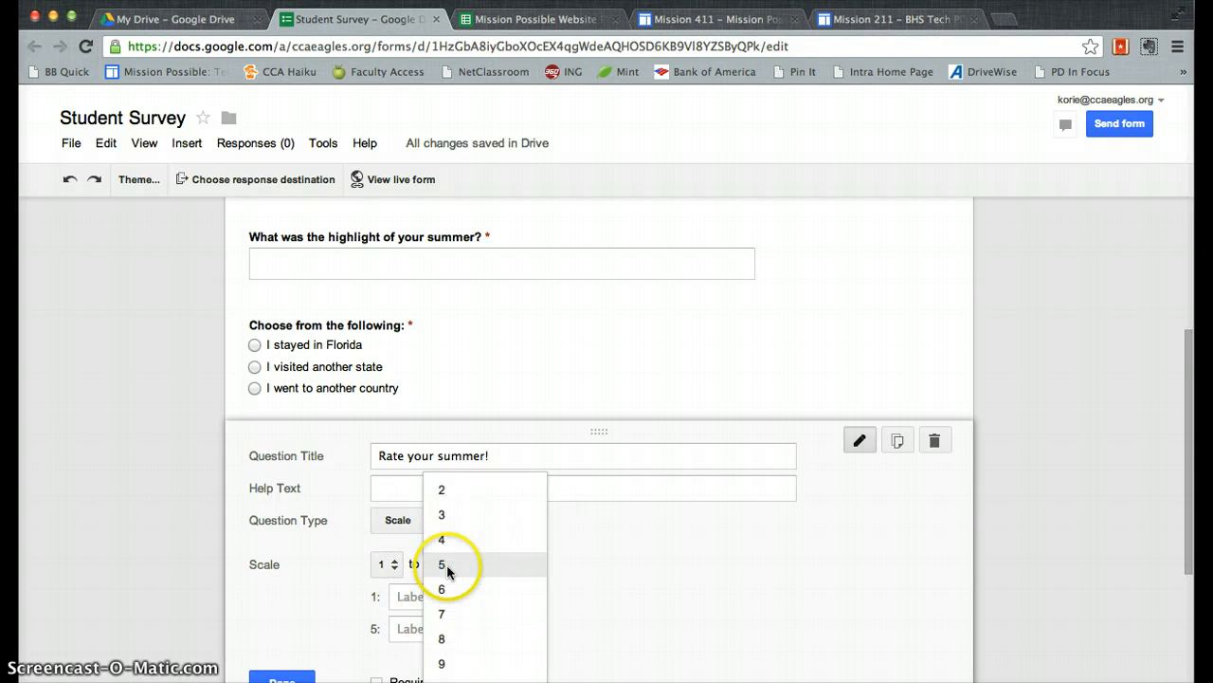
left_click(442, 565)
Label the scale's value 1 "It was SO boring!" and value 5 "BEST summer ever!!!"
left_click(428, 599)
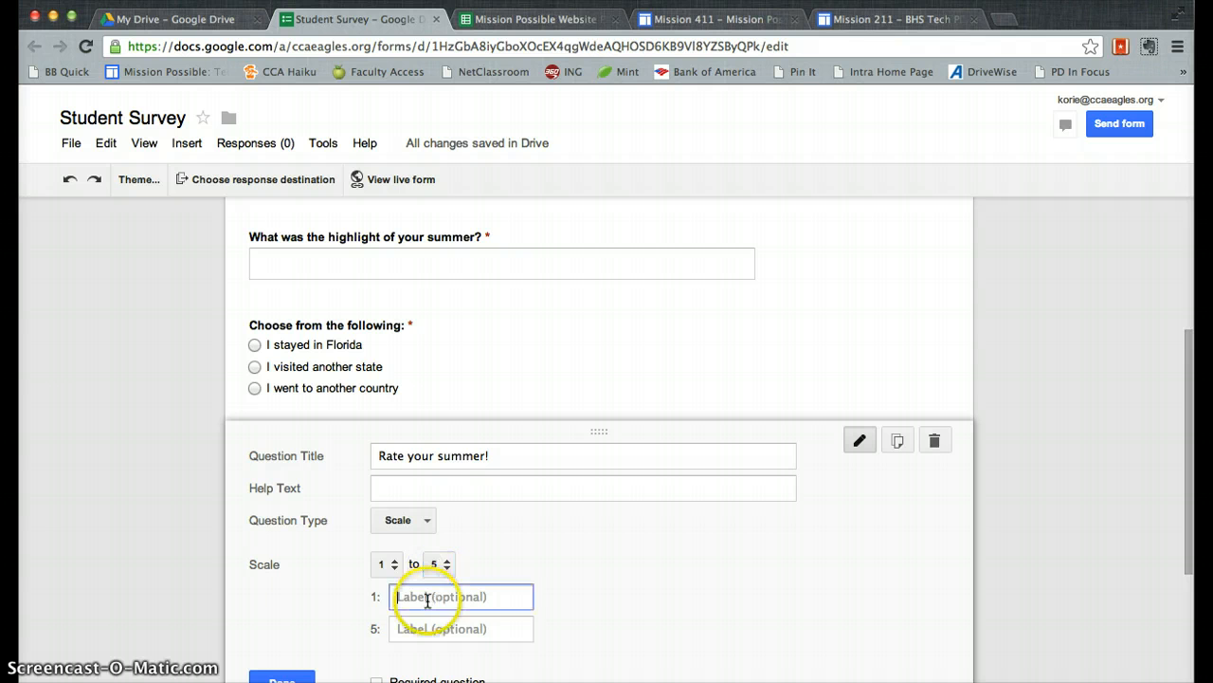
type("It")
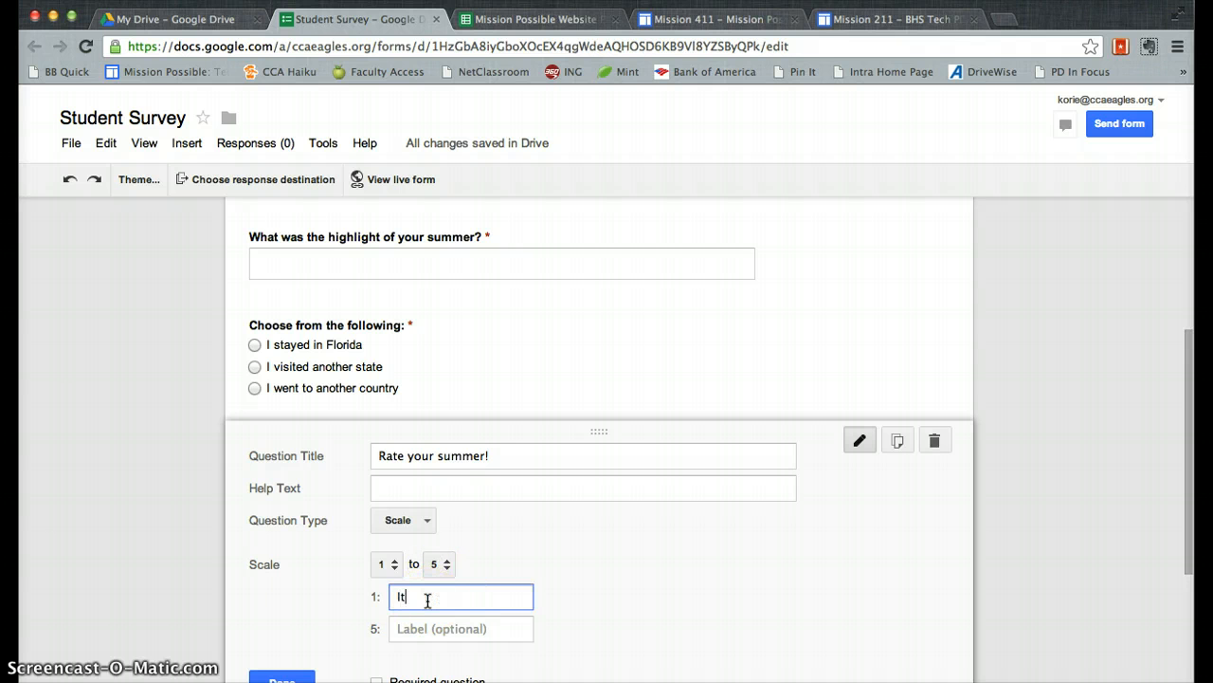
type(" was SO boring!")
left_click(437, 629)
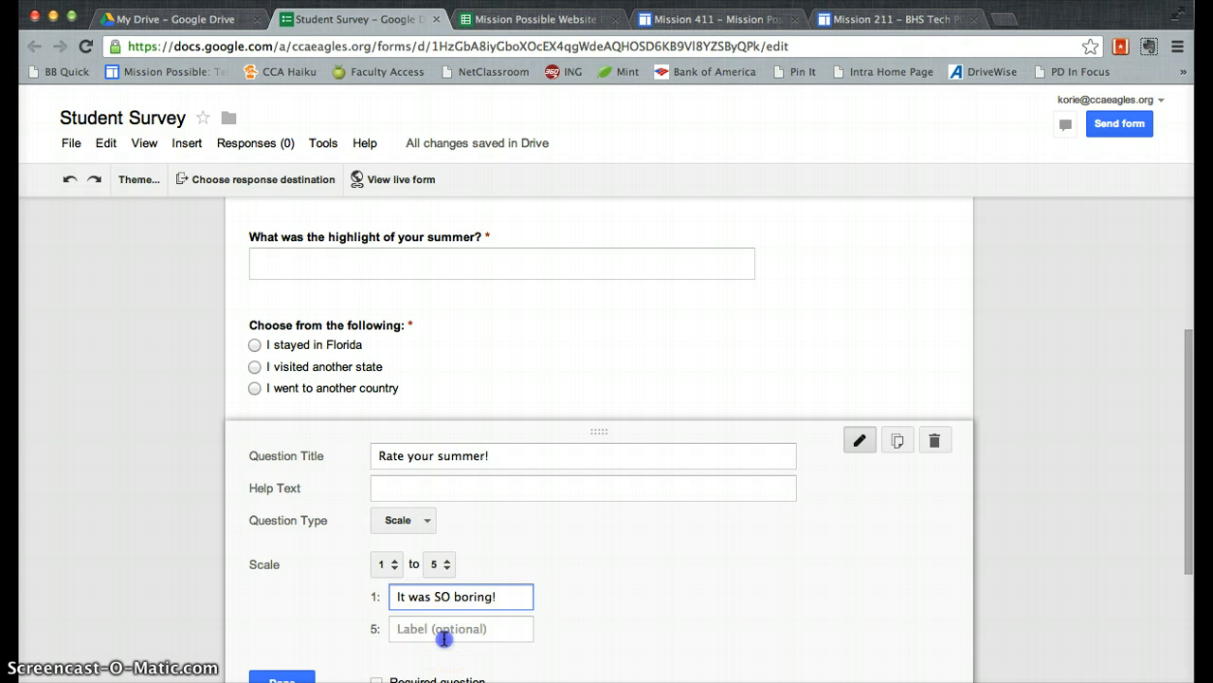
type("BEST su")
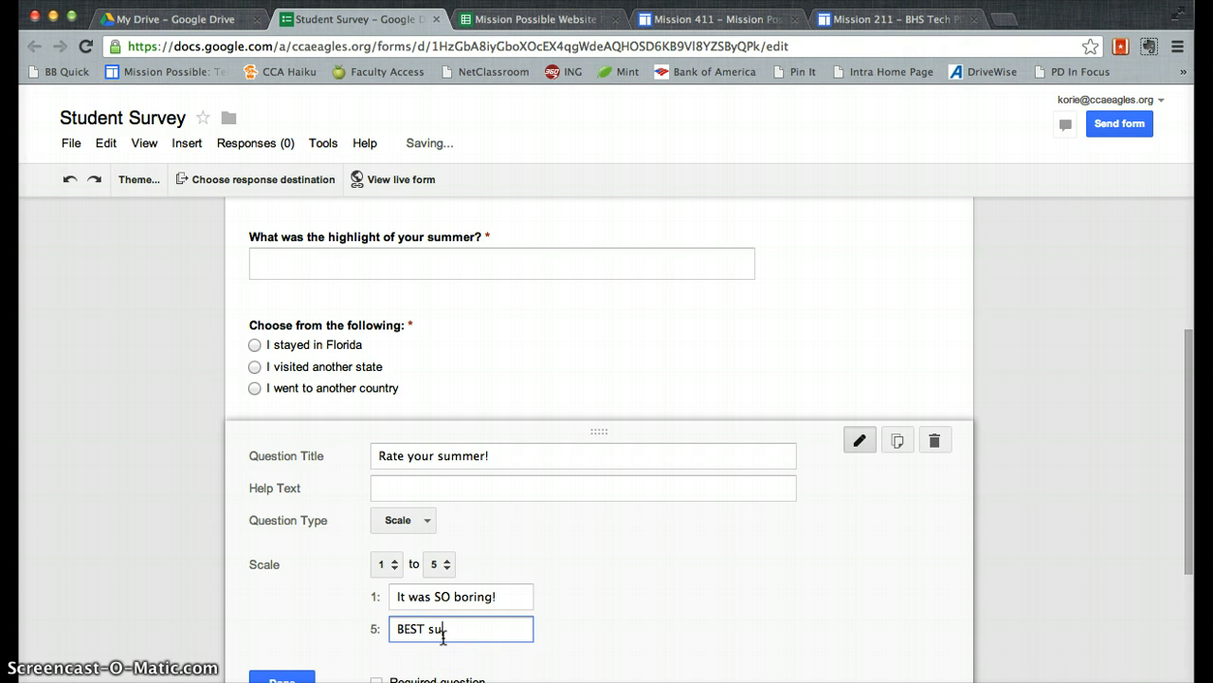
type("mmer ever!!!")
Make the "Rate your summer!" question required and finish editing it
left_click(376, 680)
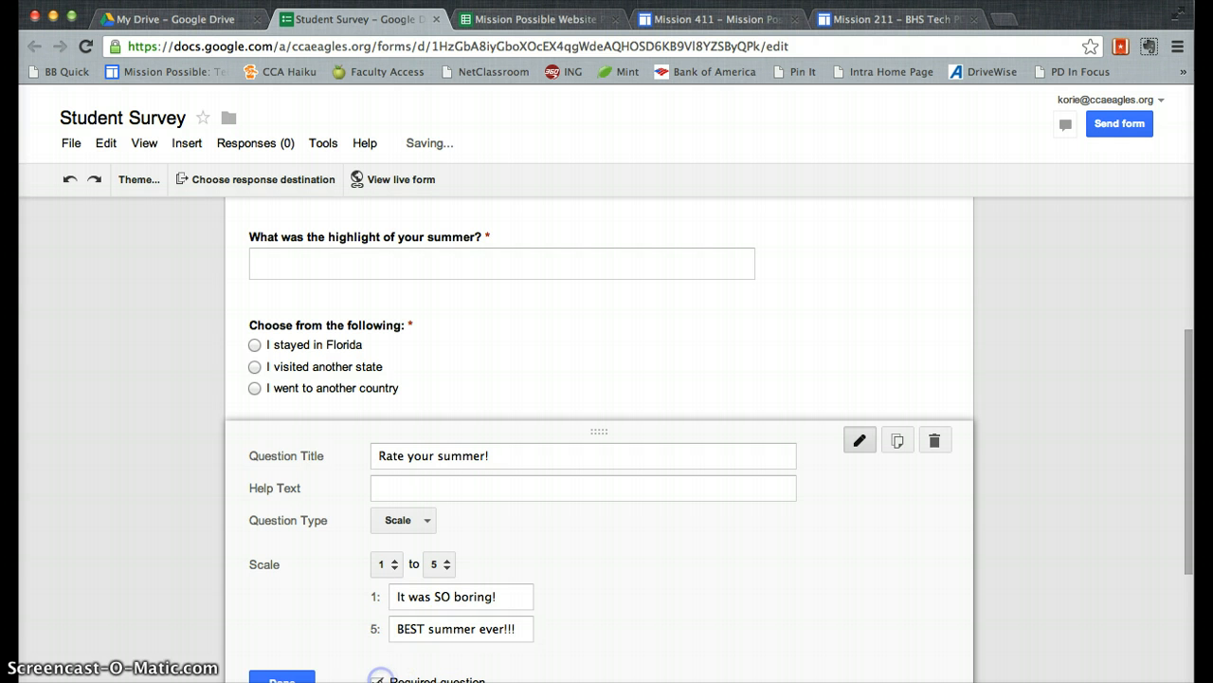
scroll(306, 607, "down", 2)
left_click(285, 580)
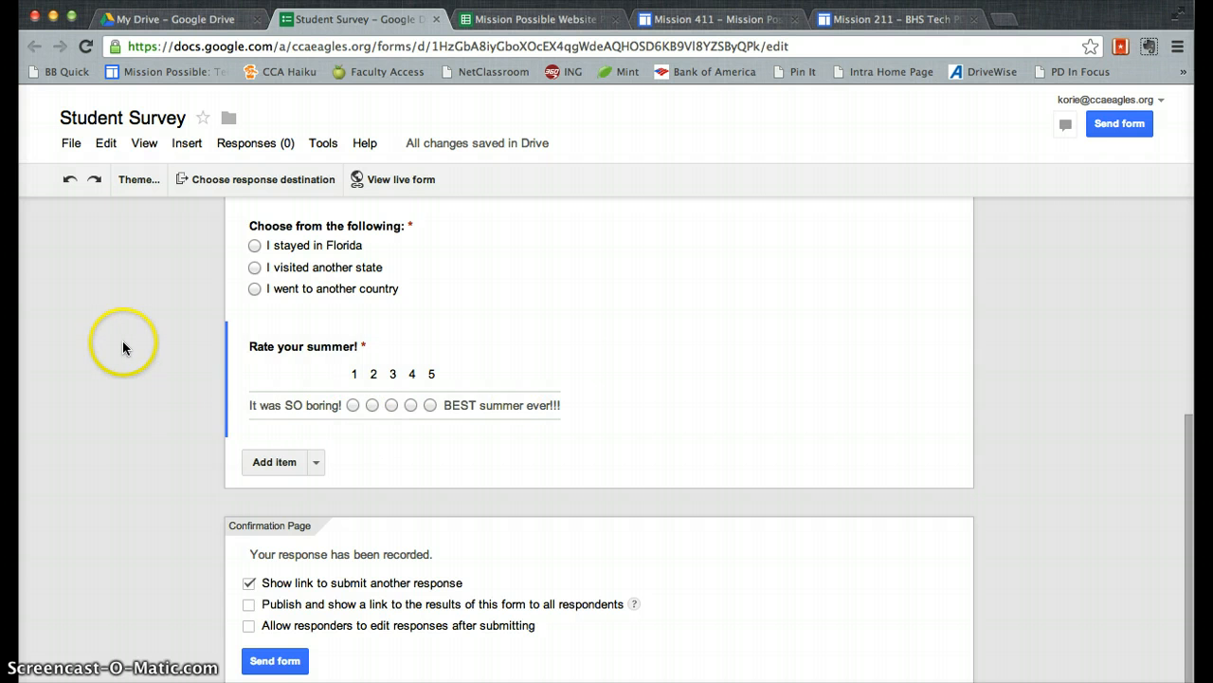
Review the whole form from its top and open the confirmation page message for editing
scroll(121, 339, "up", 5)
scroll(121, 346, "up", 2)
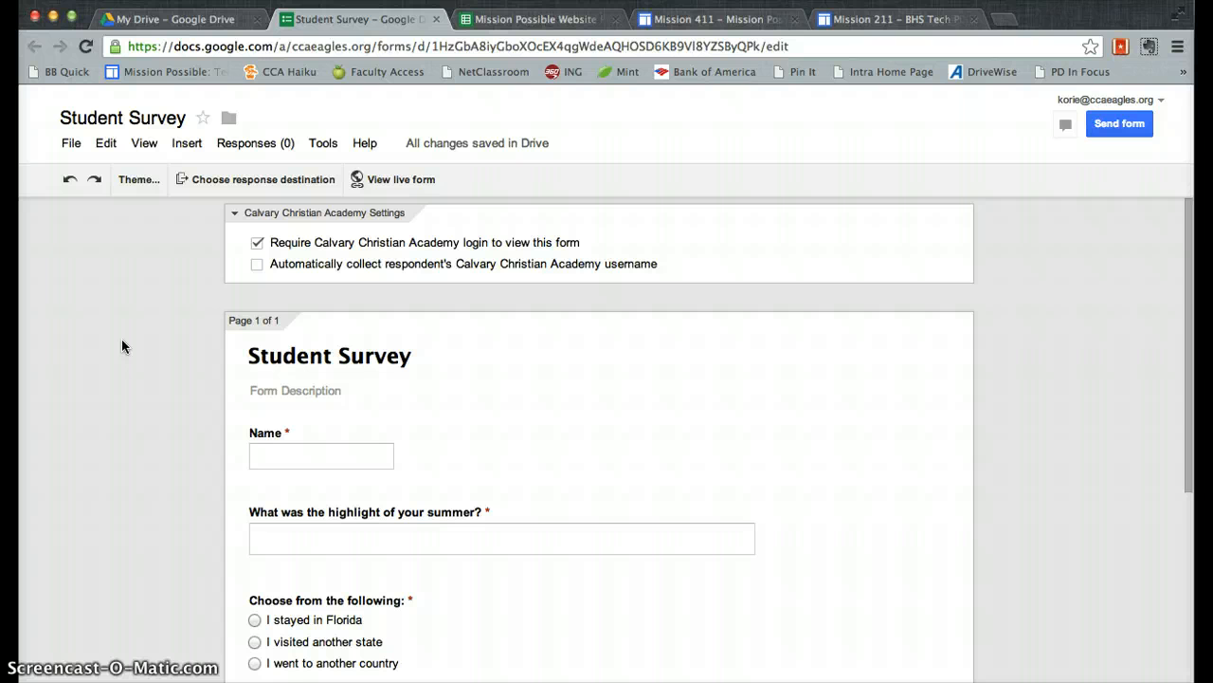
scroll(121, 339, "down", 8)
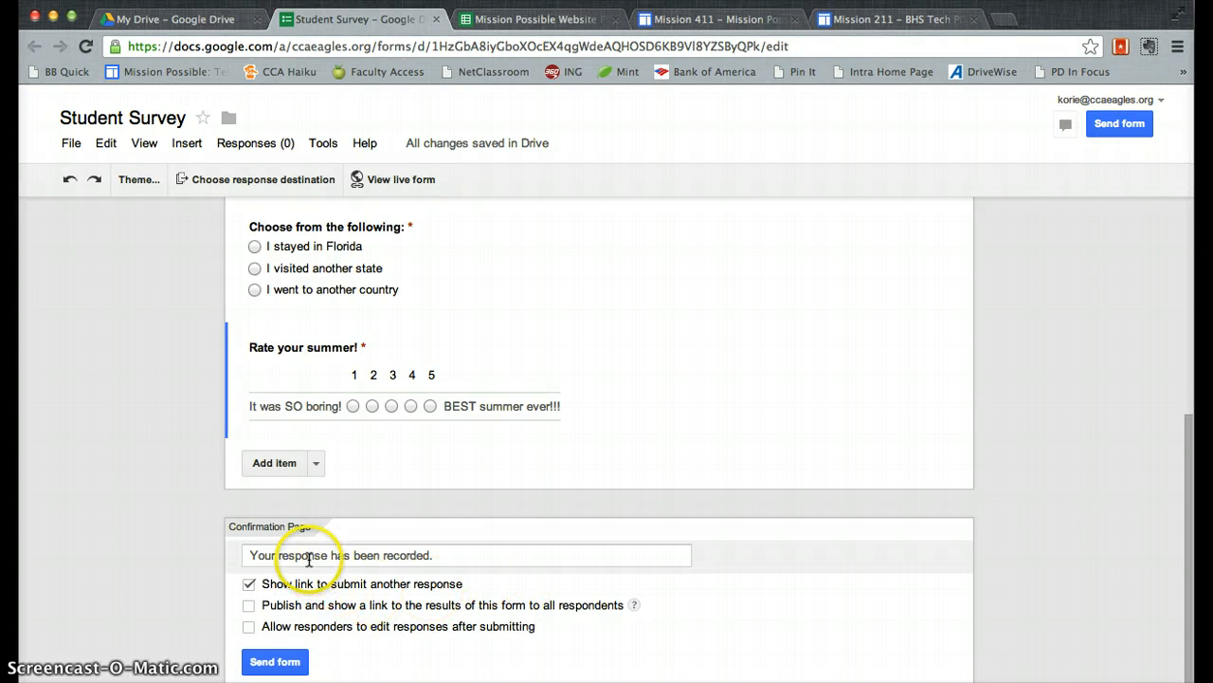
left_click(441, 559)
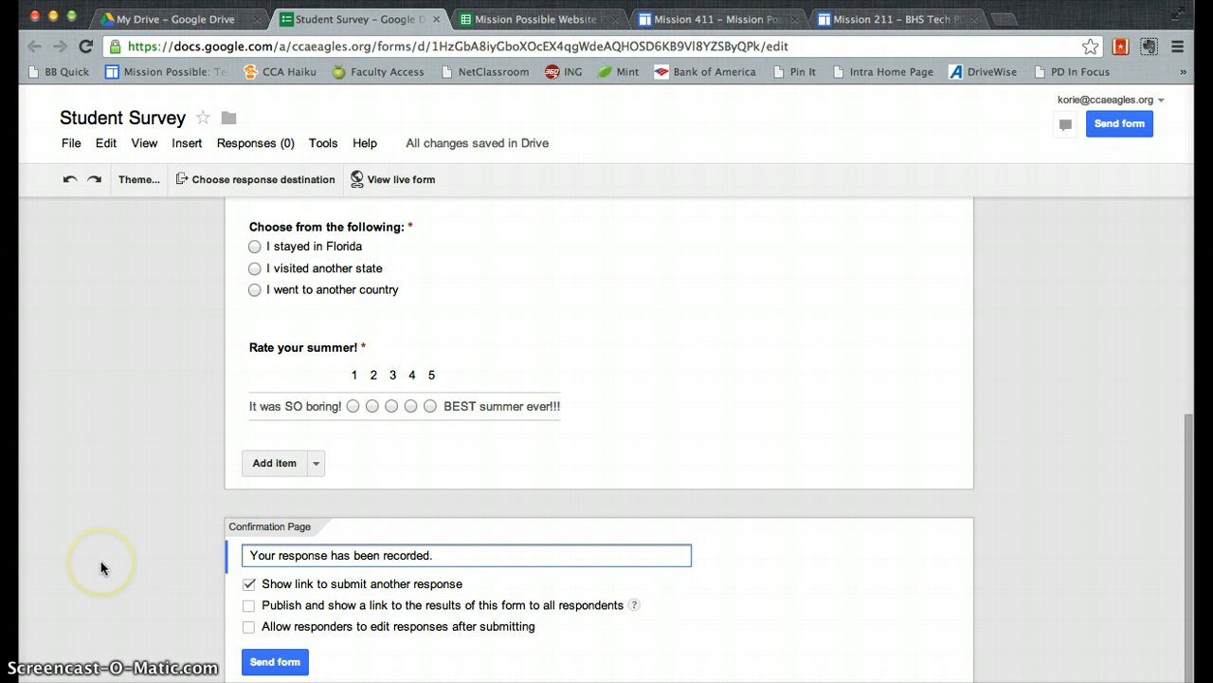
left_click(252, 555)
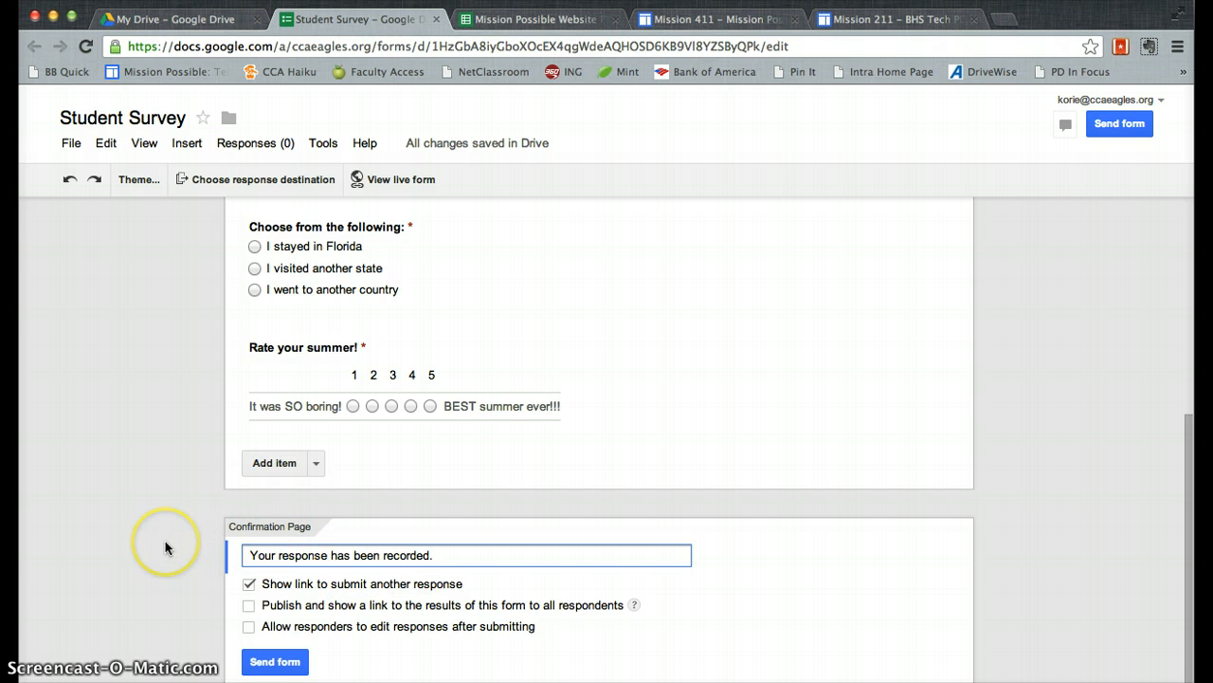
scroll(165, 547, "up", 1)
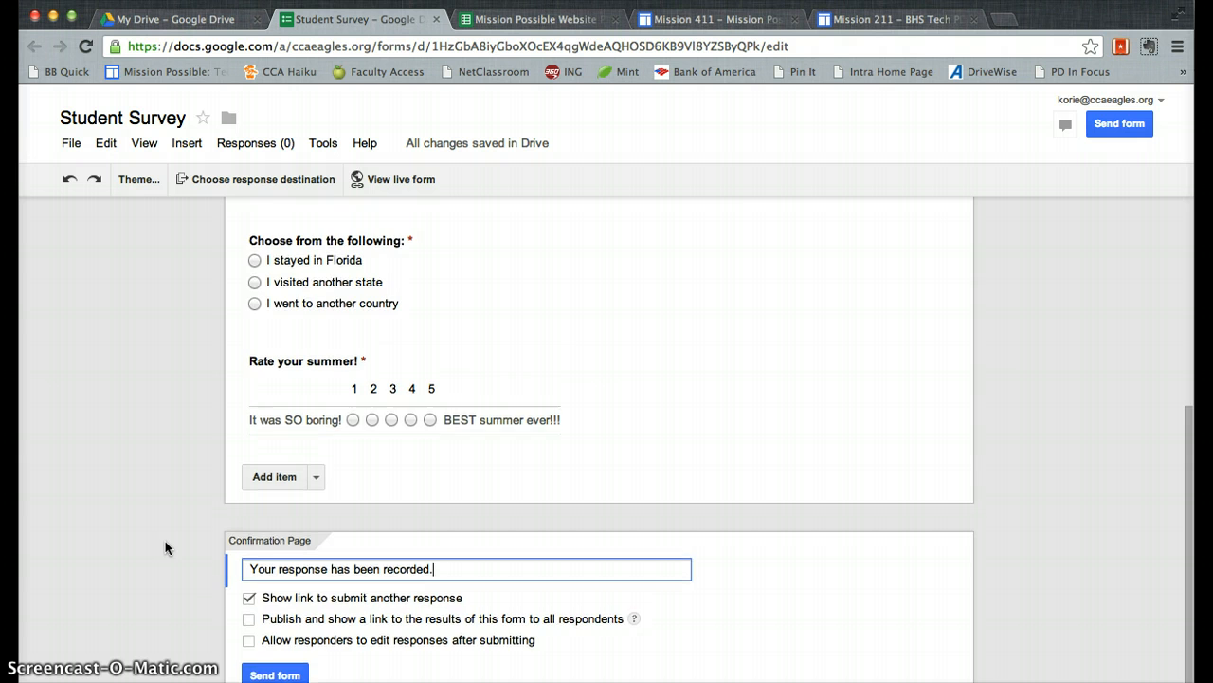
scroll(165, 547, "up", 4)
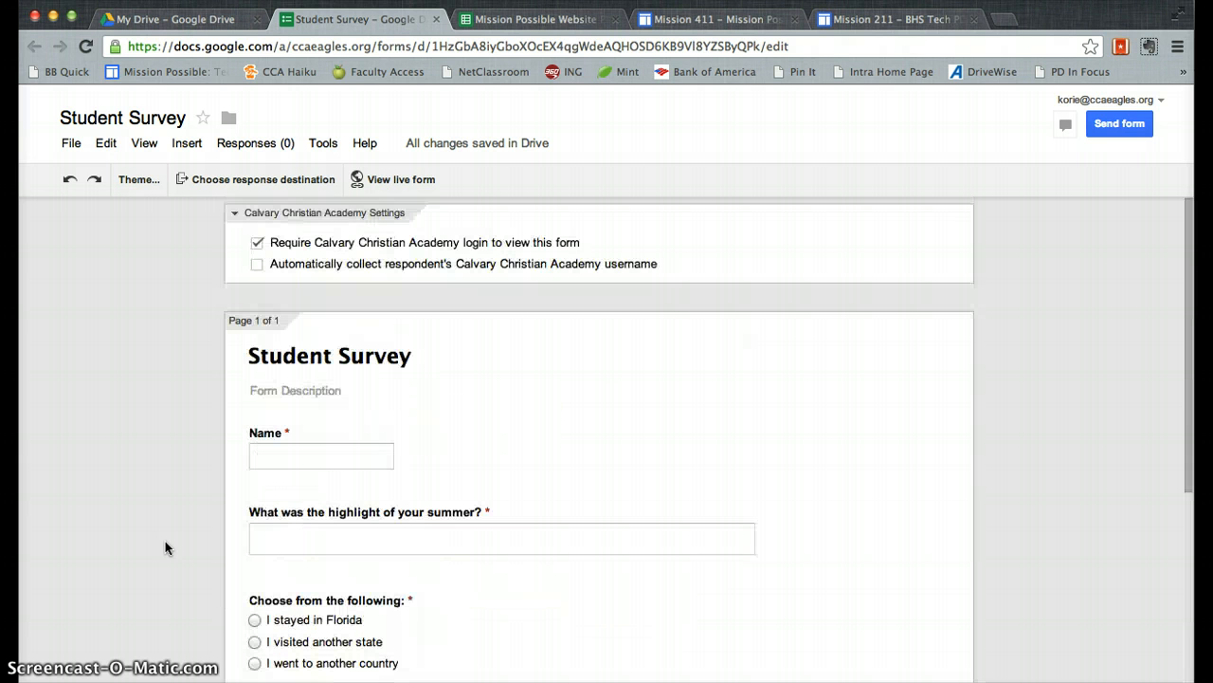
scroll(165, 547, "down", 4)
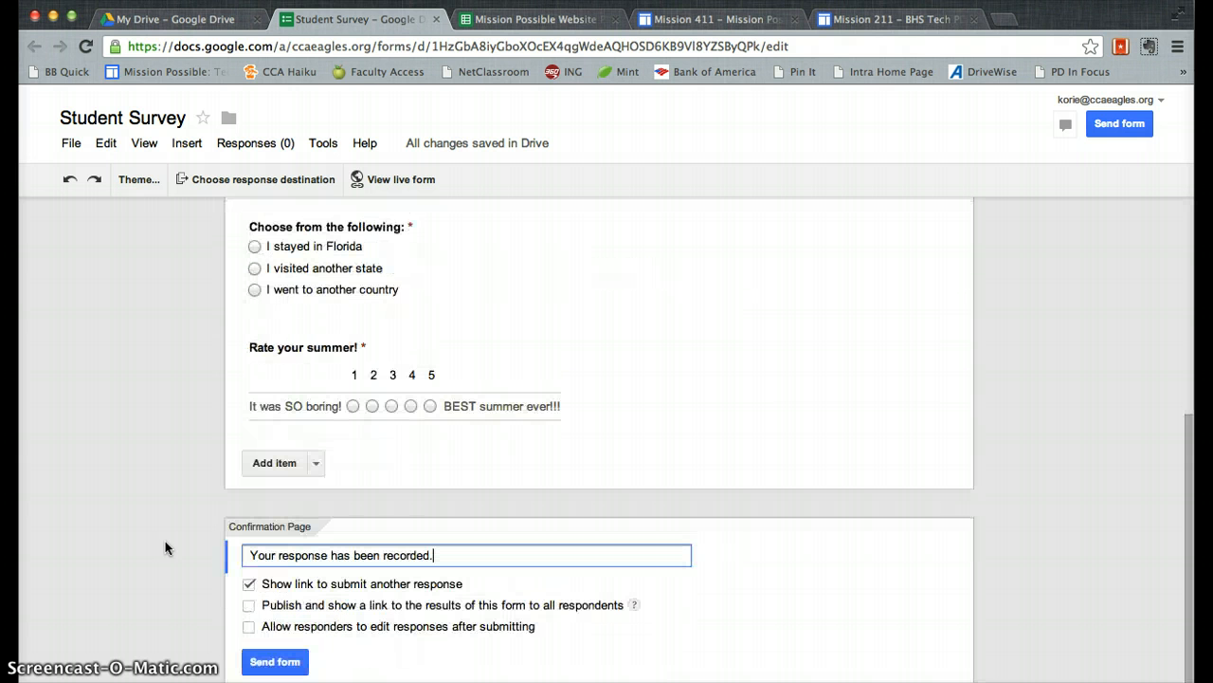
Open the survey's sending options and select its shareable link
left_click(274, 662)
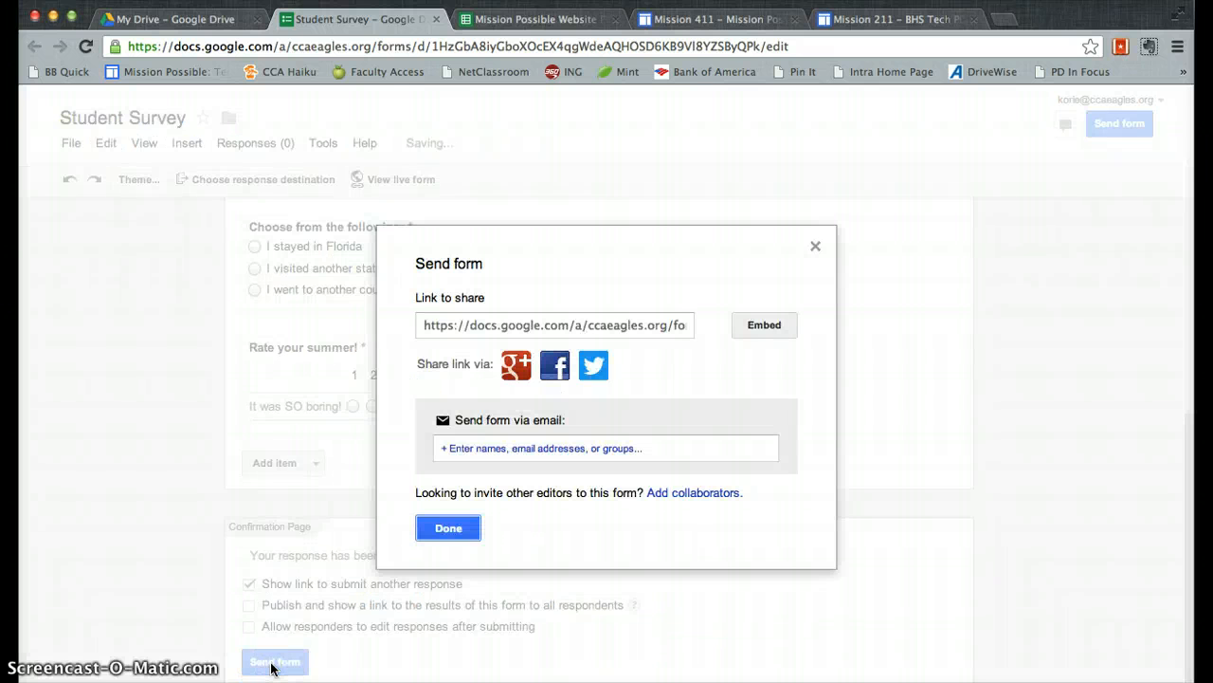
left_click(602, 326)
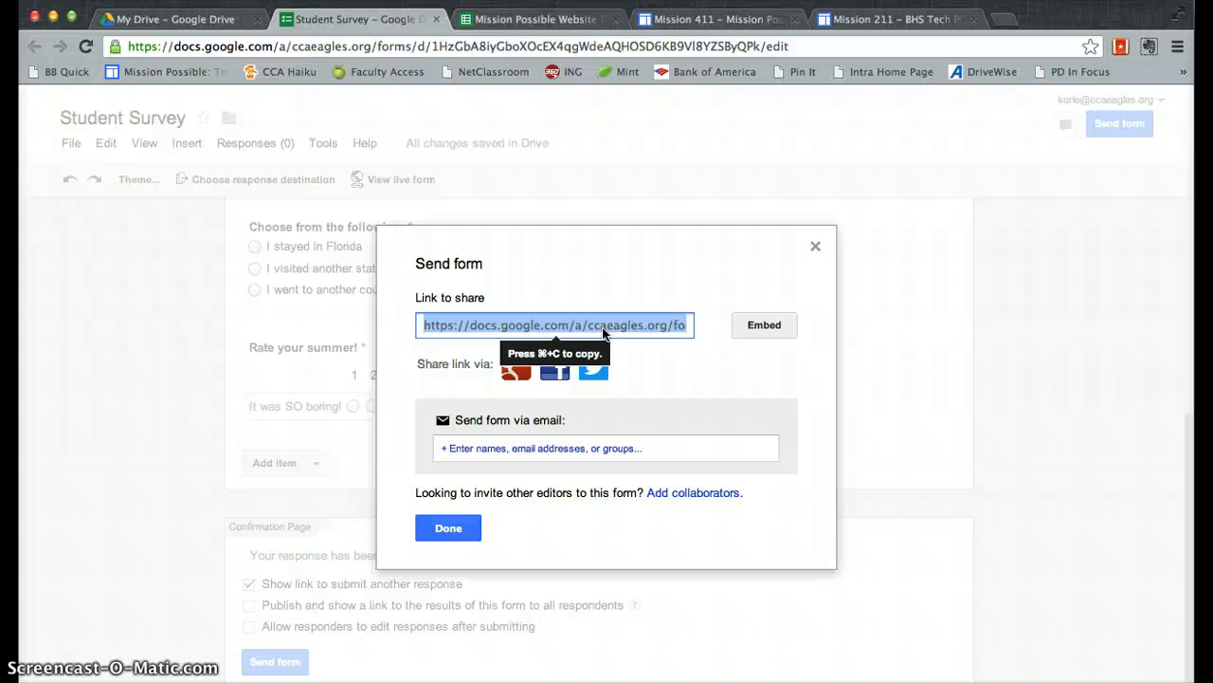
left_click(536, 446)
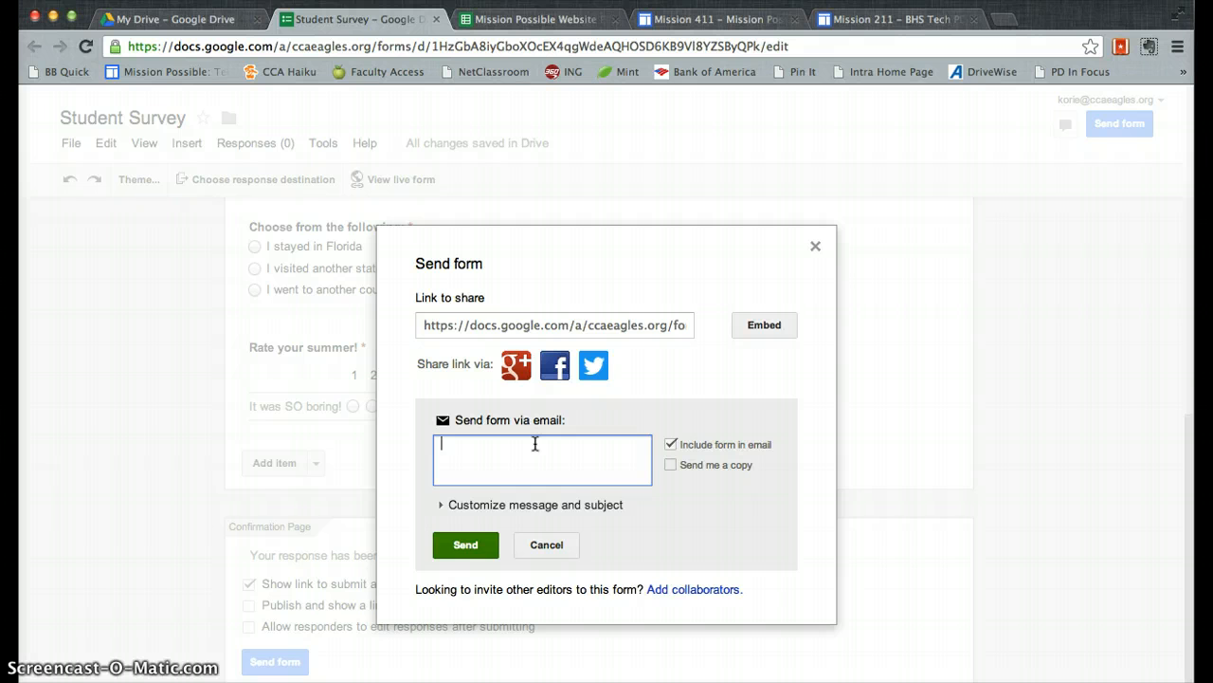
type("hist")
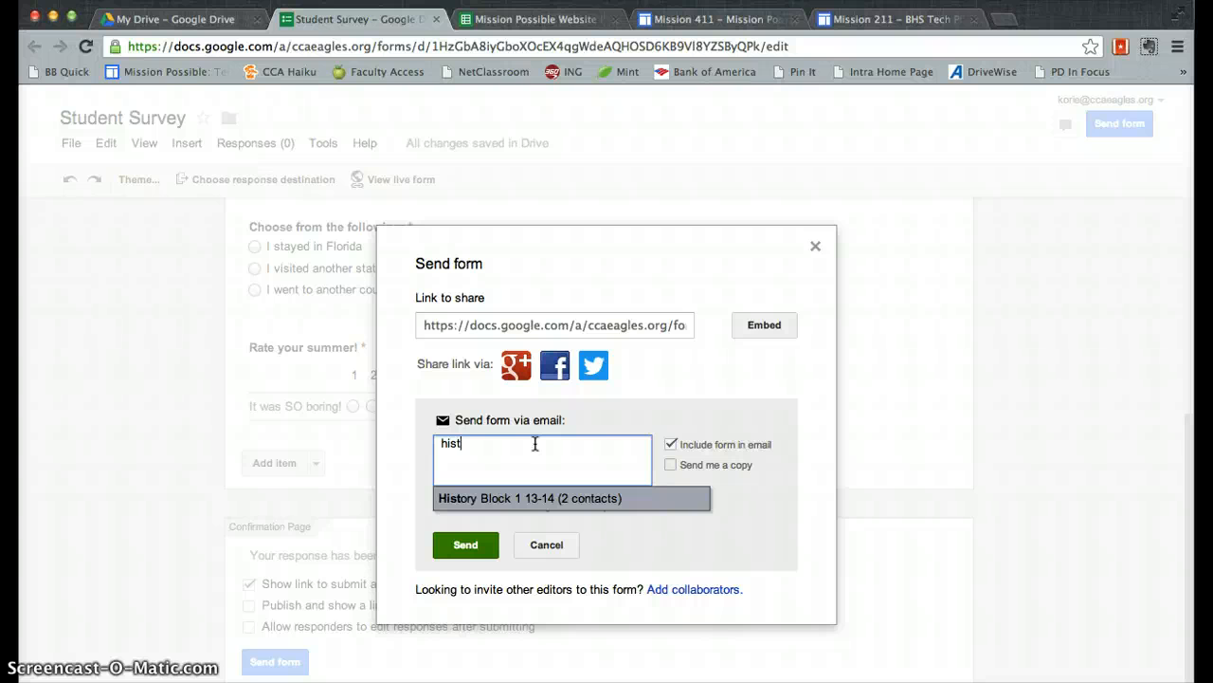
left_click(546, 546)
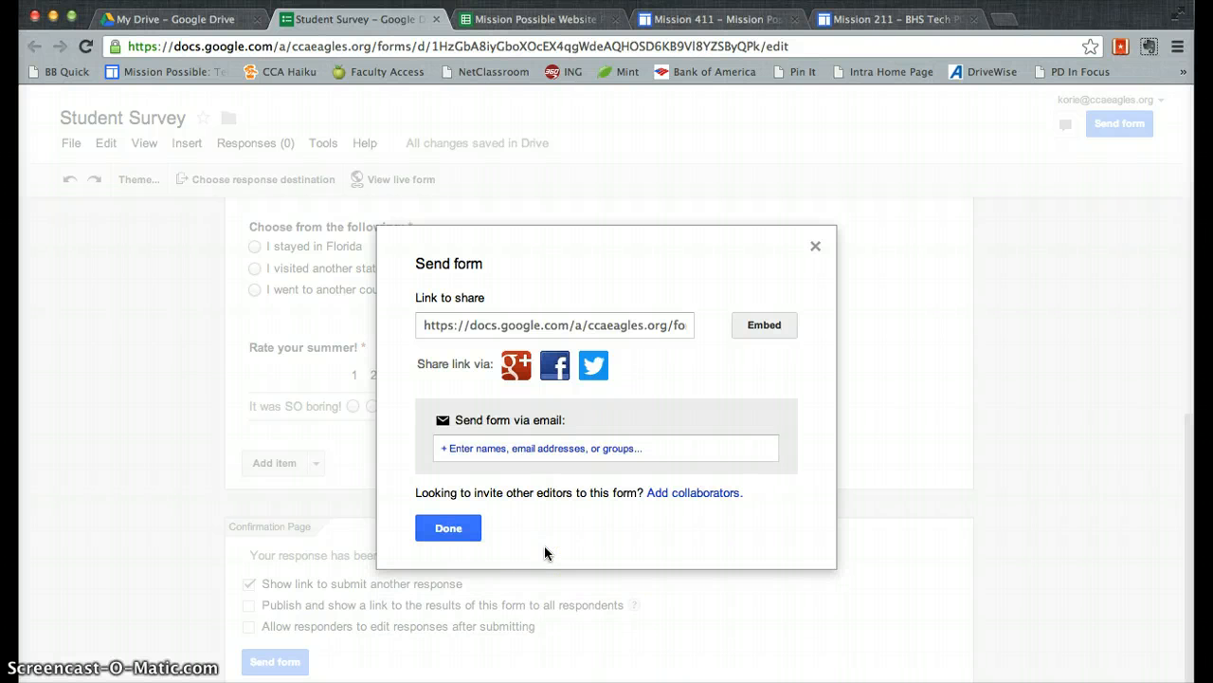
Close the sending options and create a new spreadsheet named "Student Survey (Responses)" as the form's response destination
left_click(448, 528)
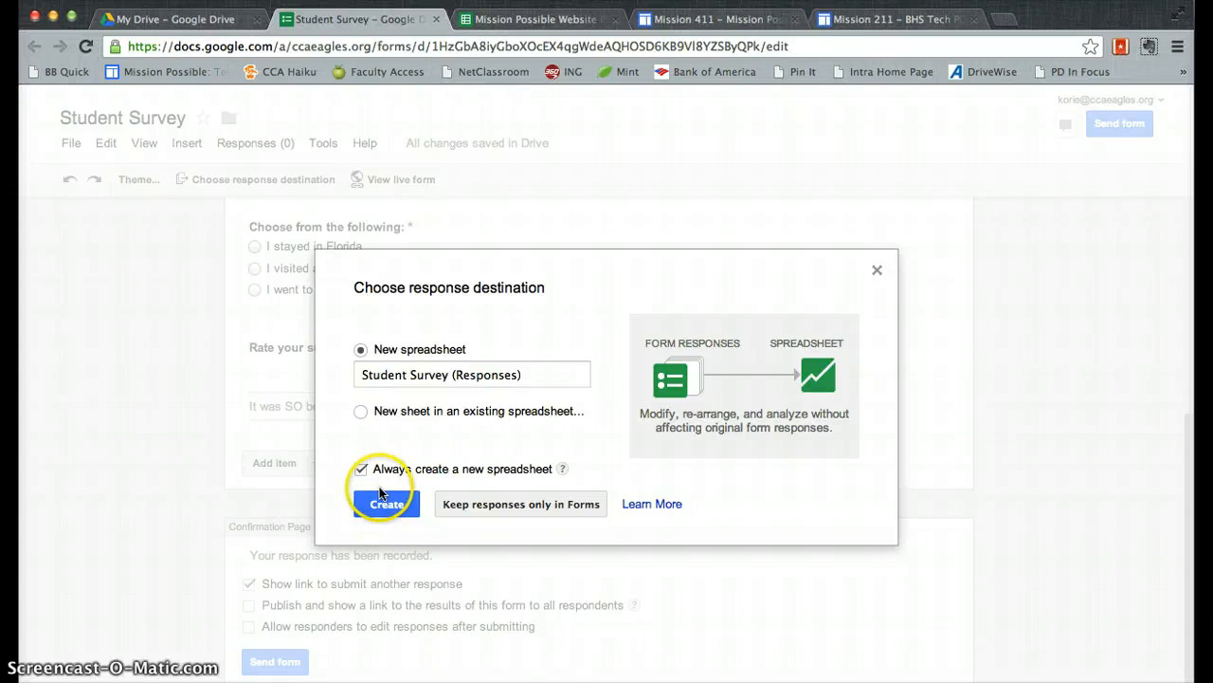
left_click(379, 506)
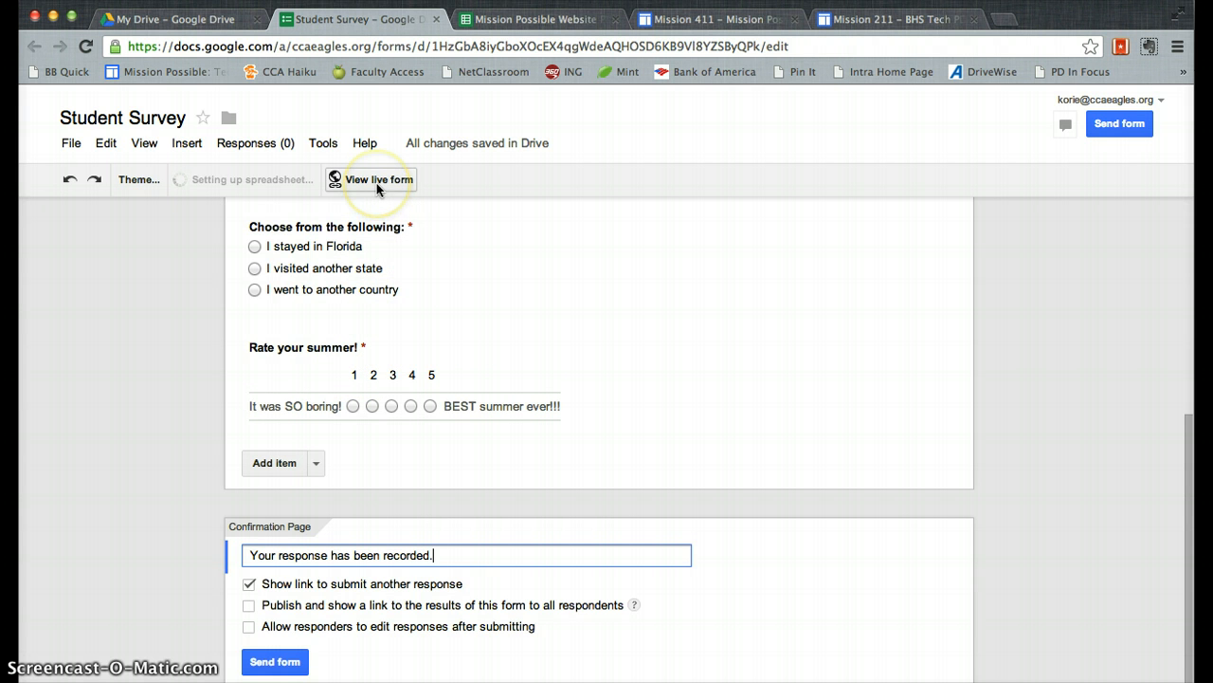
Open the live form and fill in the respondent's name and the summer highlight "I worked on Mission Possible!"
left_click(376, 183)
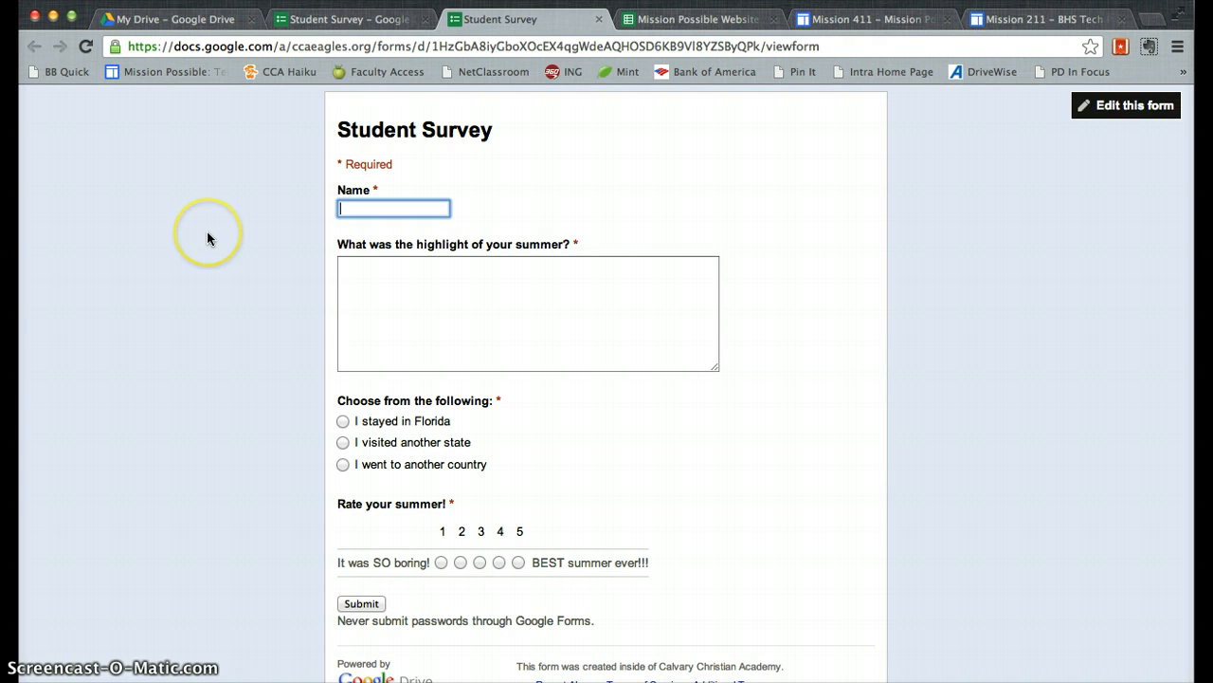
scroll(206, 230, "up", 1)
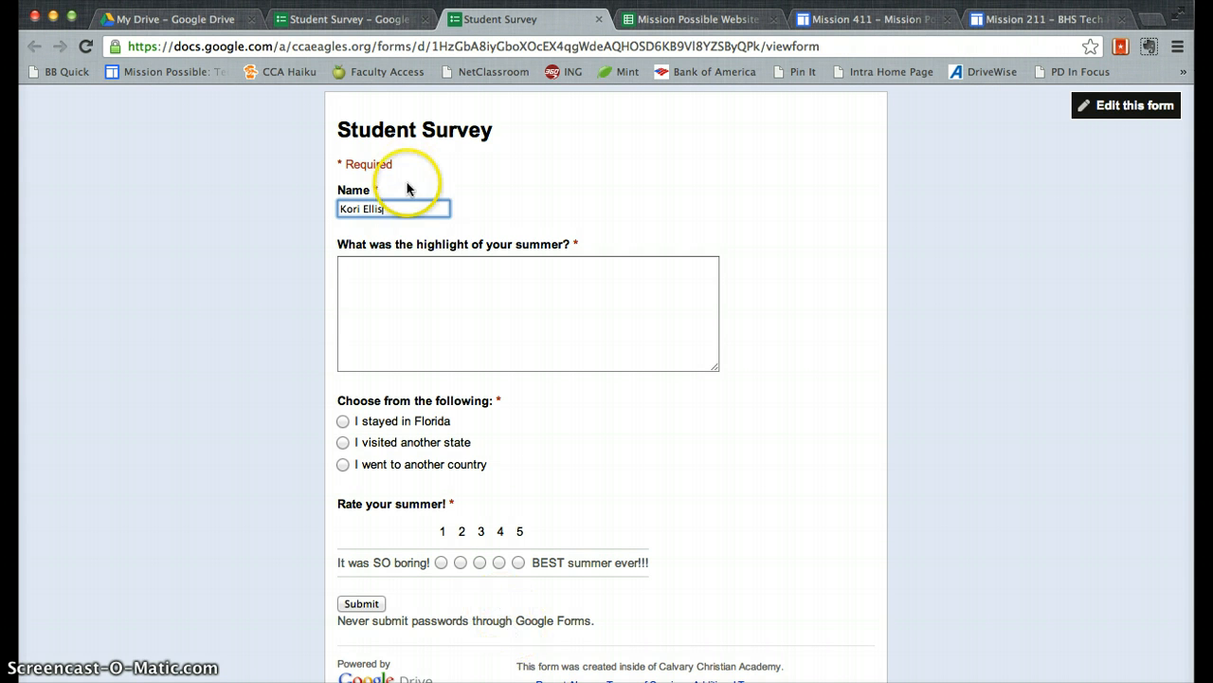
left_click(405, 275)
type("I worked on Mission Possible!")
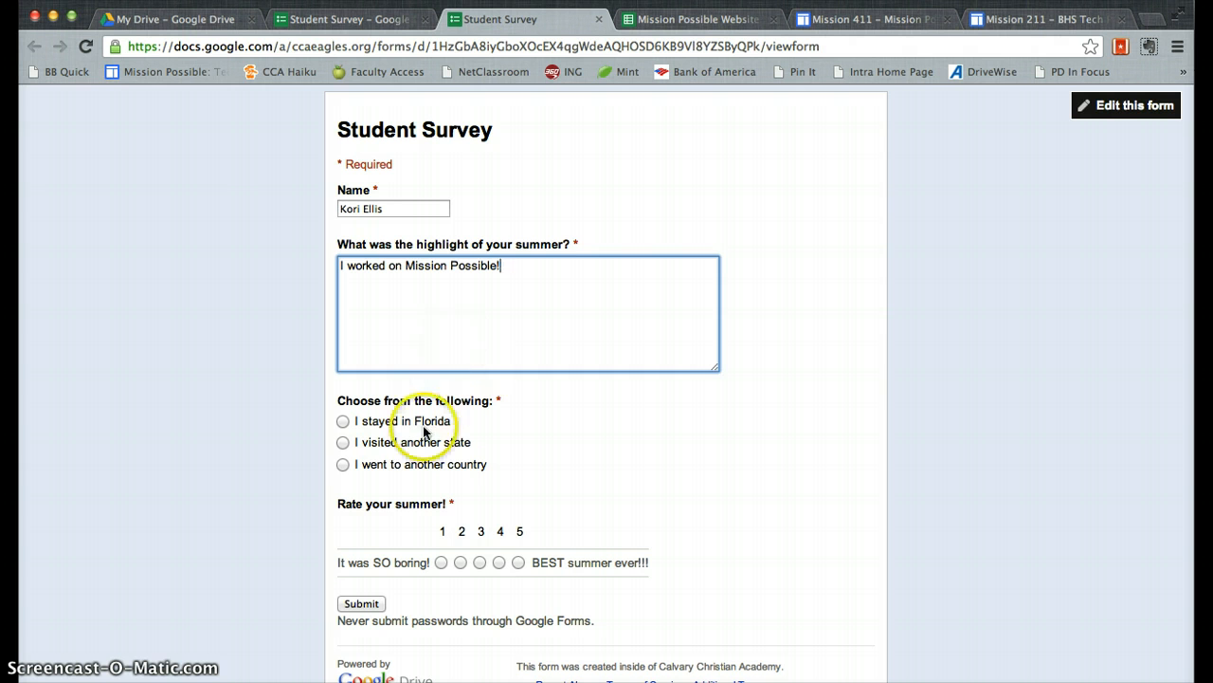
Choose "I stayed in Florida", rate the summer 4 and submit the response
left_click(343, 421)
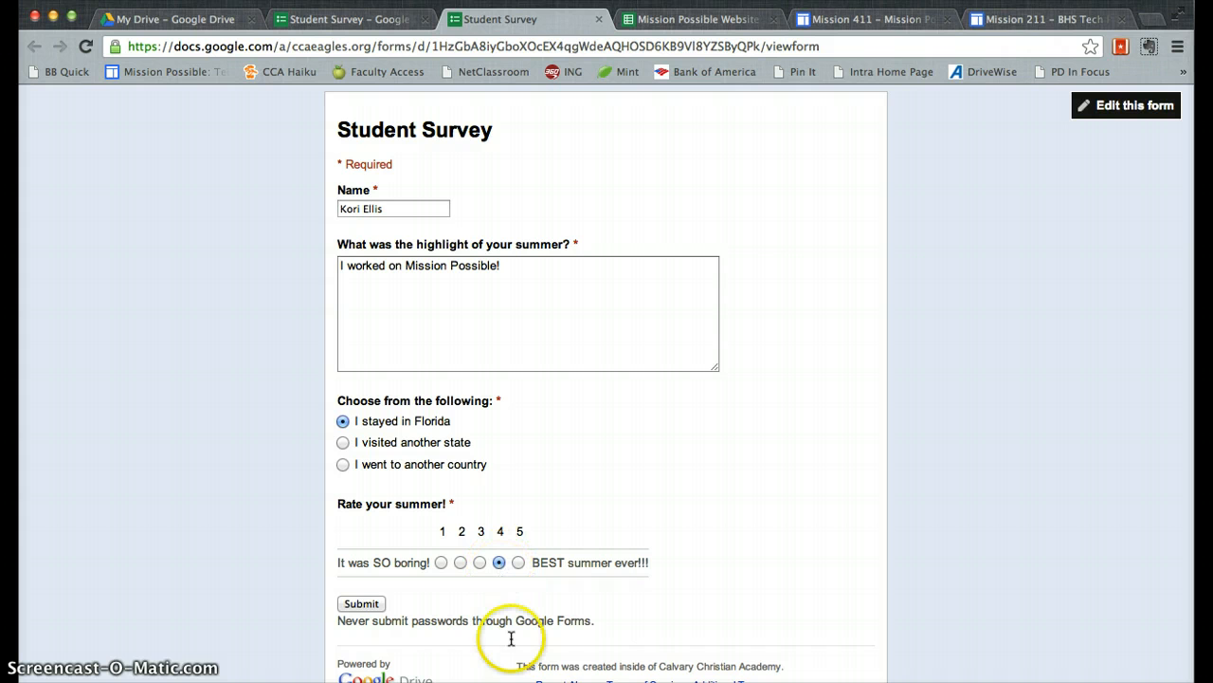
left_click(361, 604)
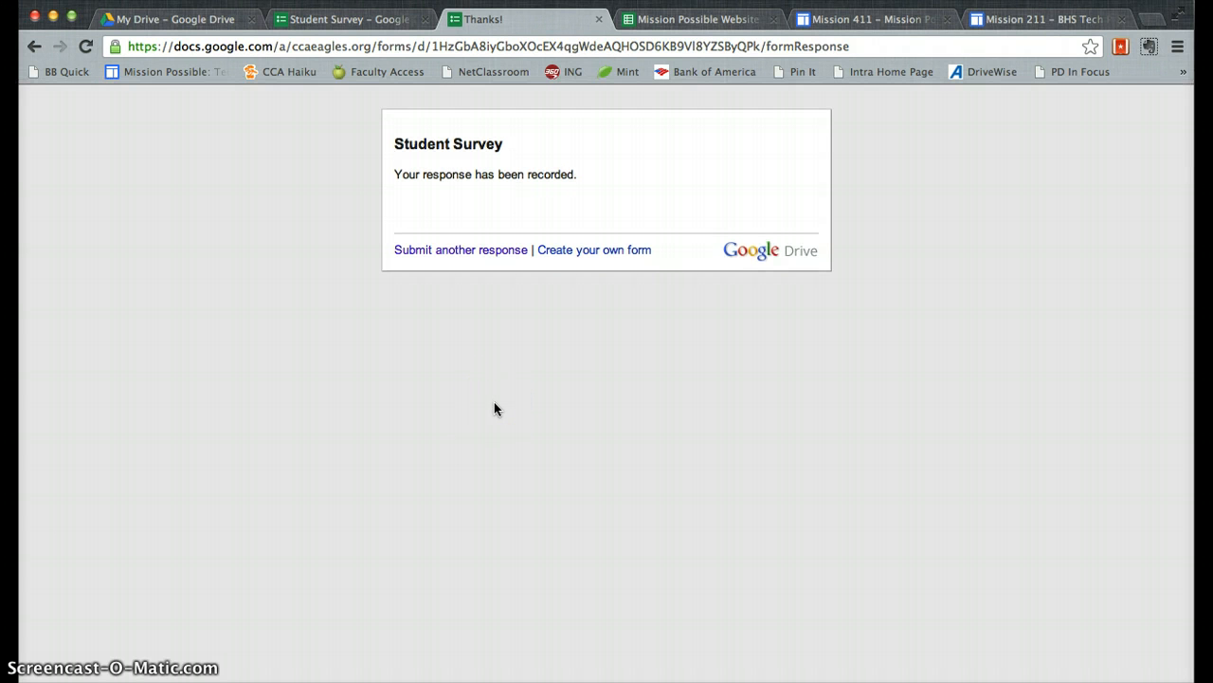
Return to the form editor, stop accepting responses to the survey and start accepting them again
left_click(322, 22)
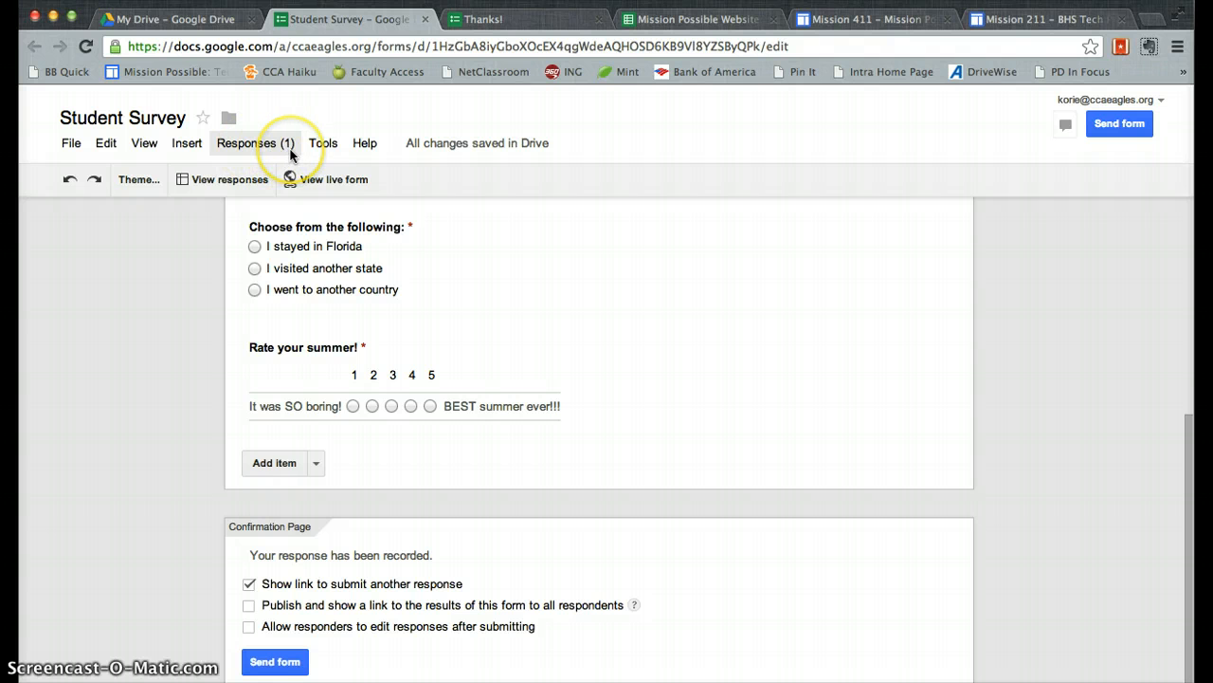
left_click(251, 143)
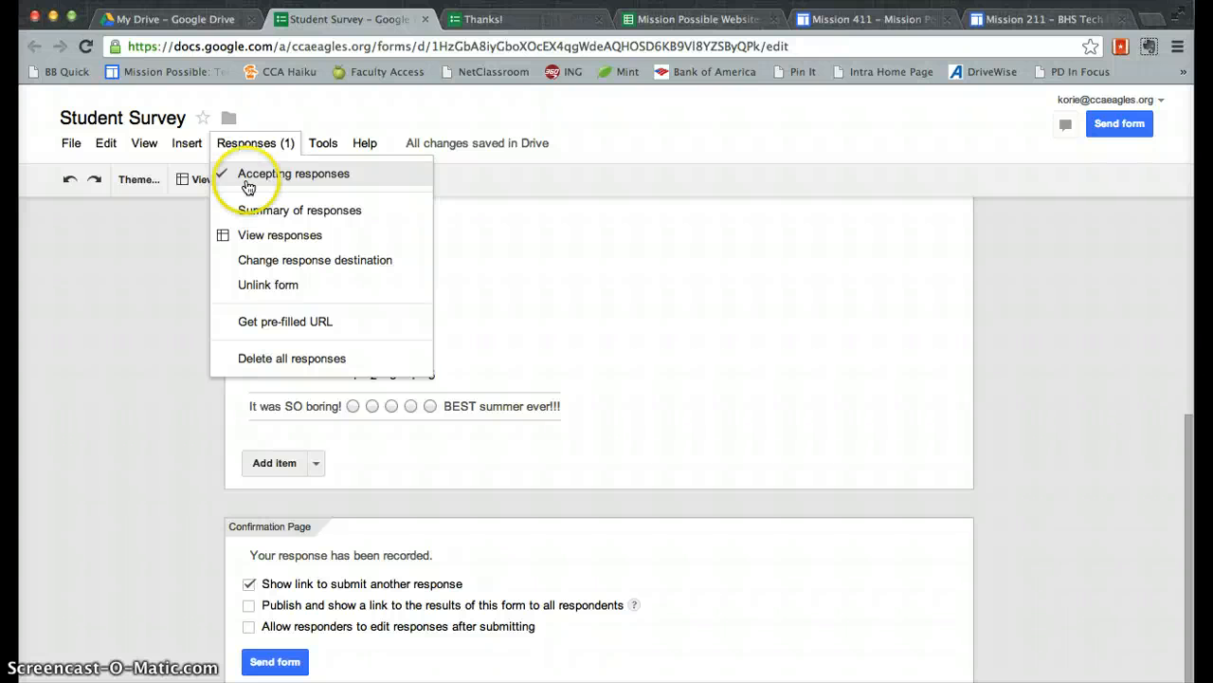
left_click(225, 181)
left_click(258, 147)
left_click(240, 181)
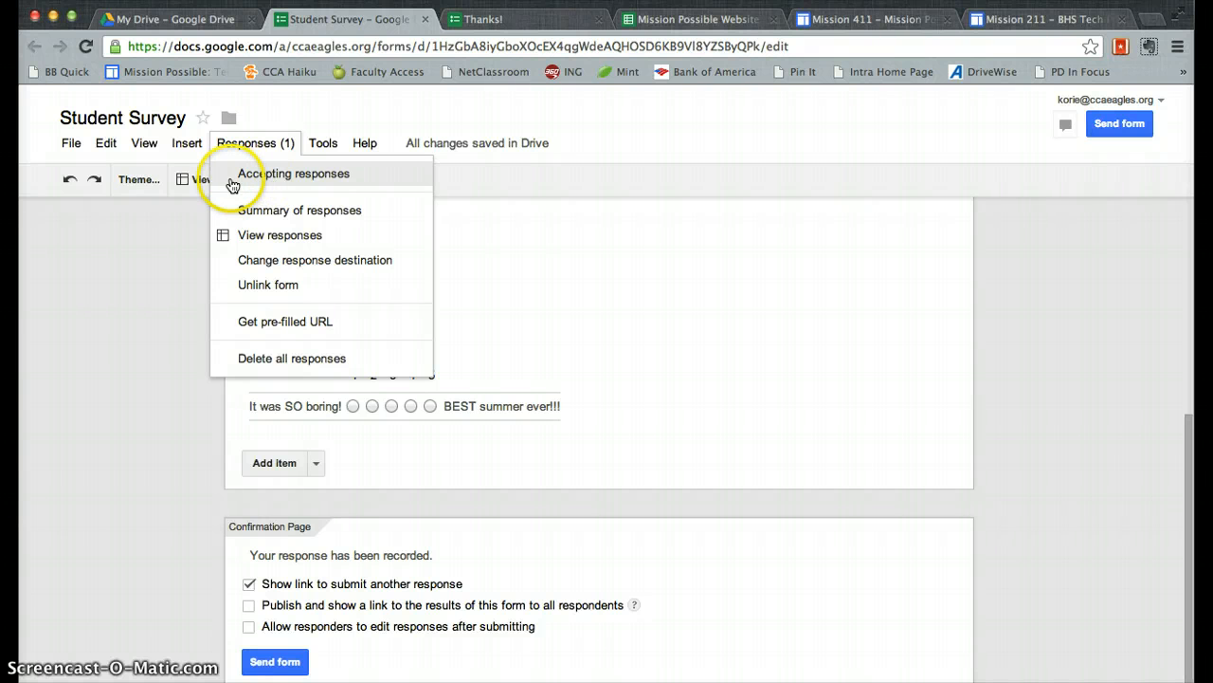
left_click(252, 152)
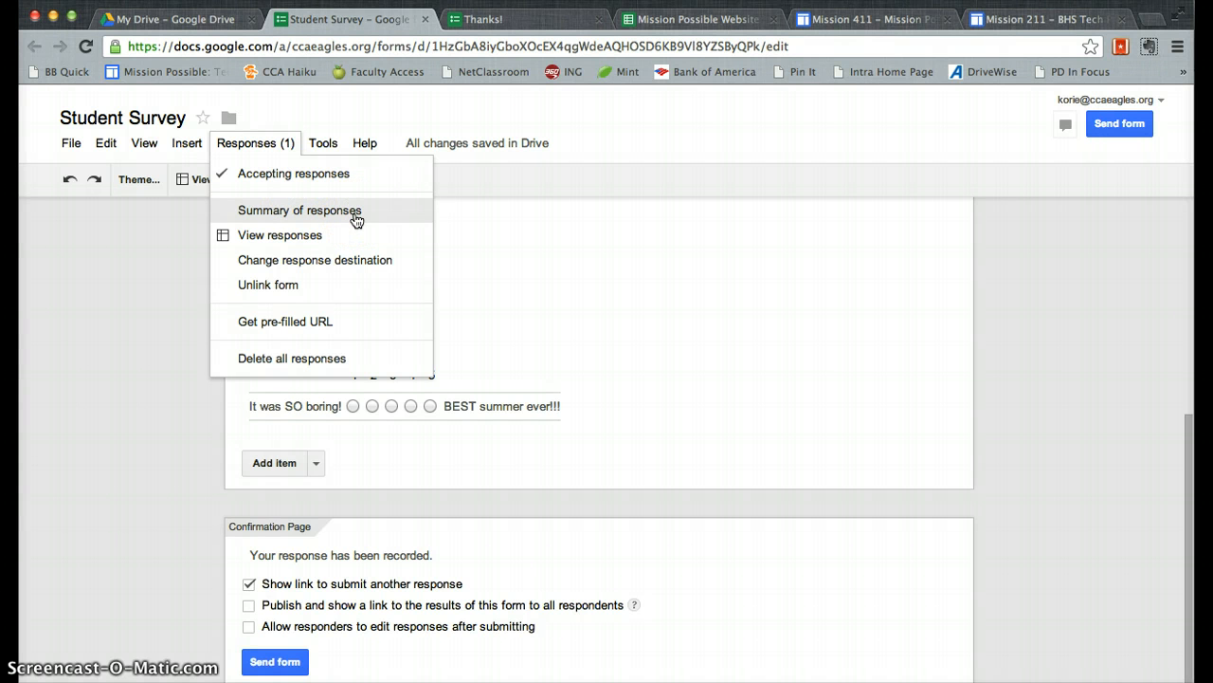
left_click(336, 238)
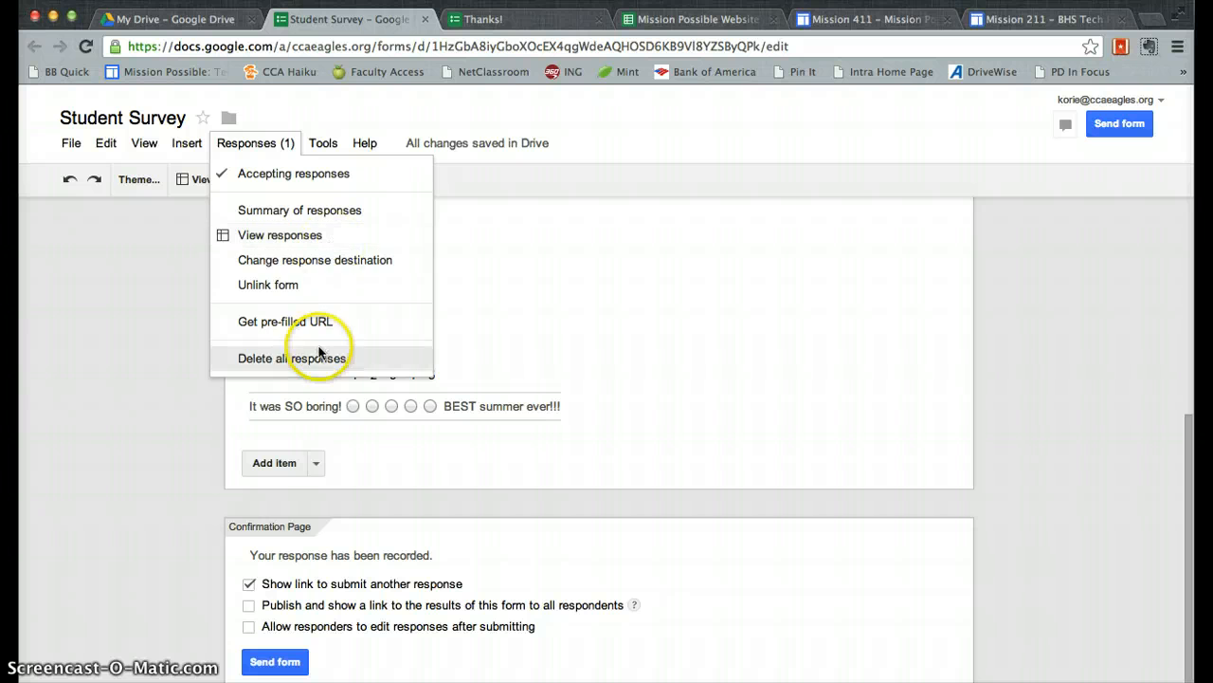
mouse_move(323, 145)
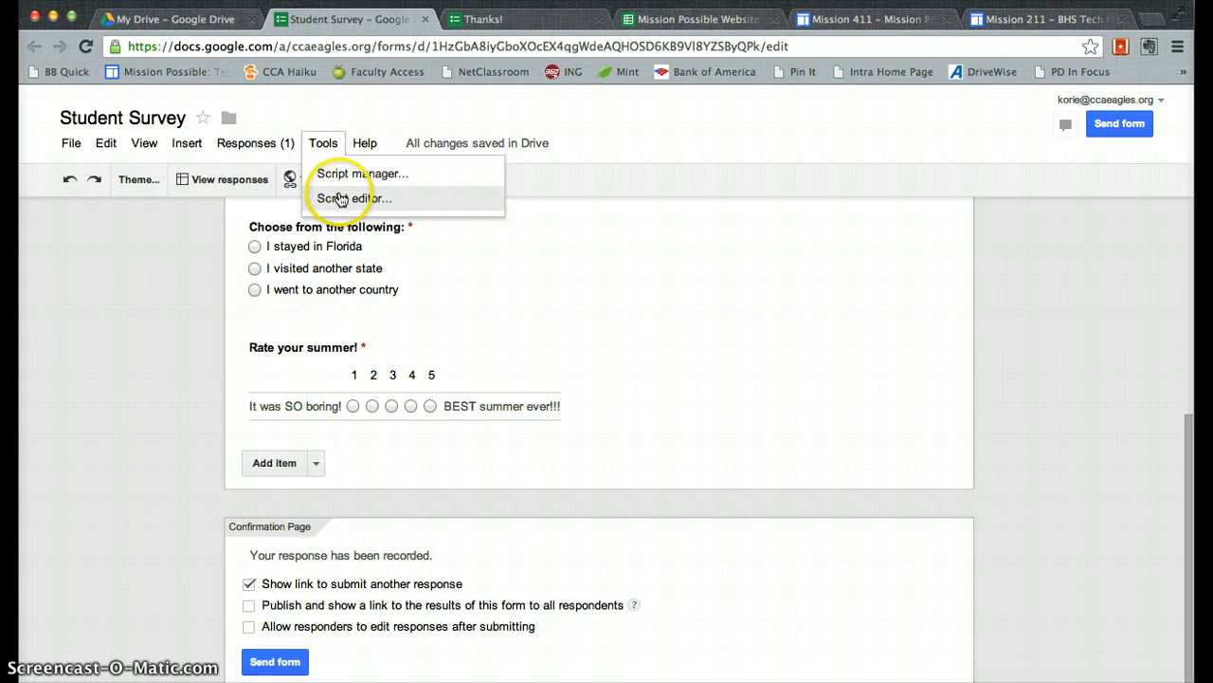
mouse_move(358, 148)
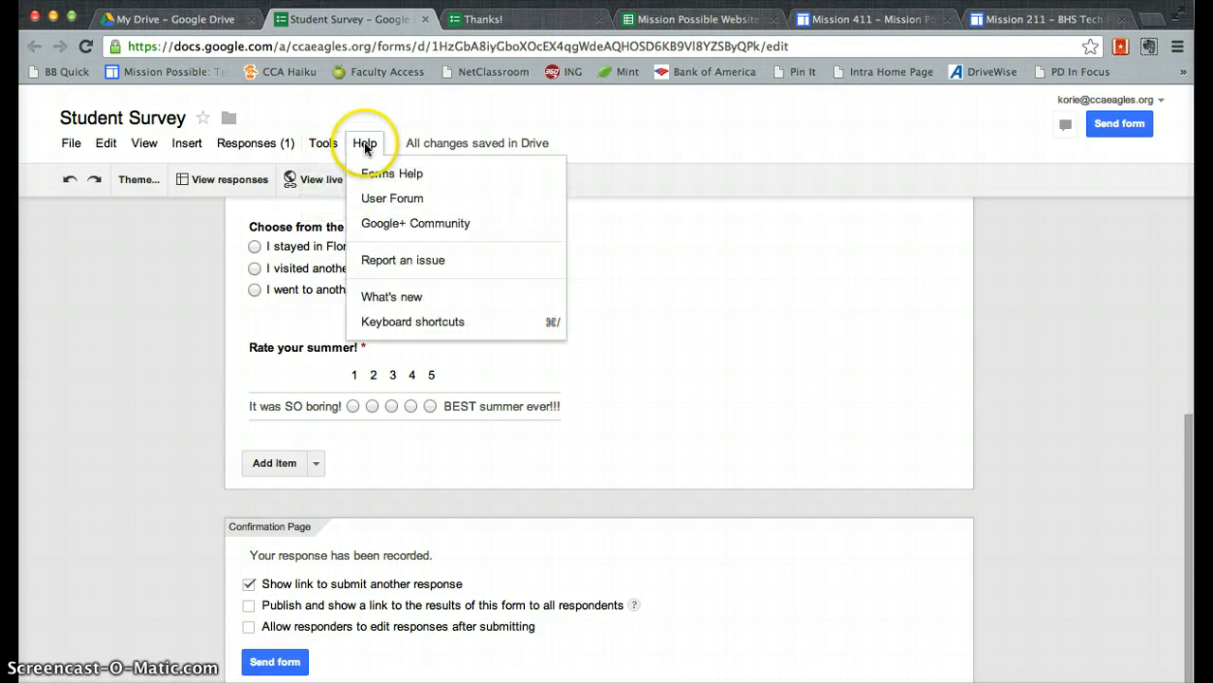
mouse_move(187, 146)
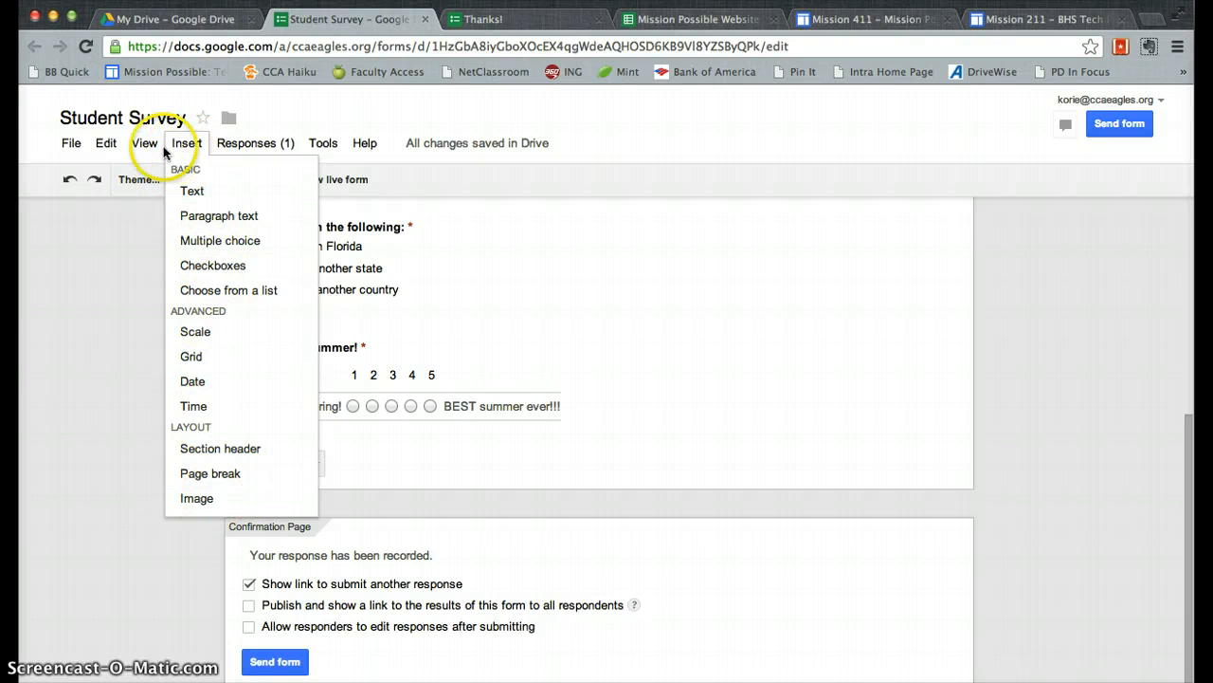
mouse_move(139, 149)
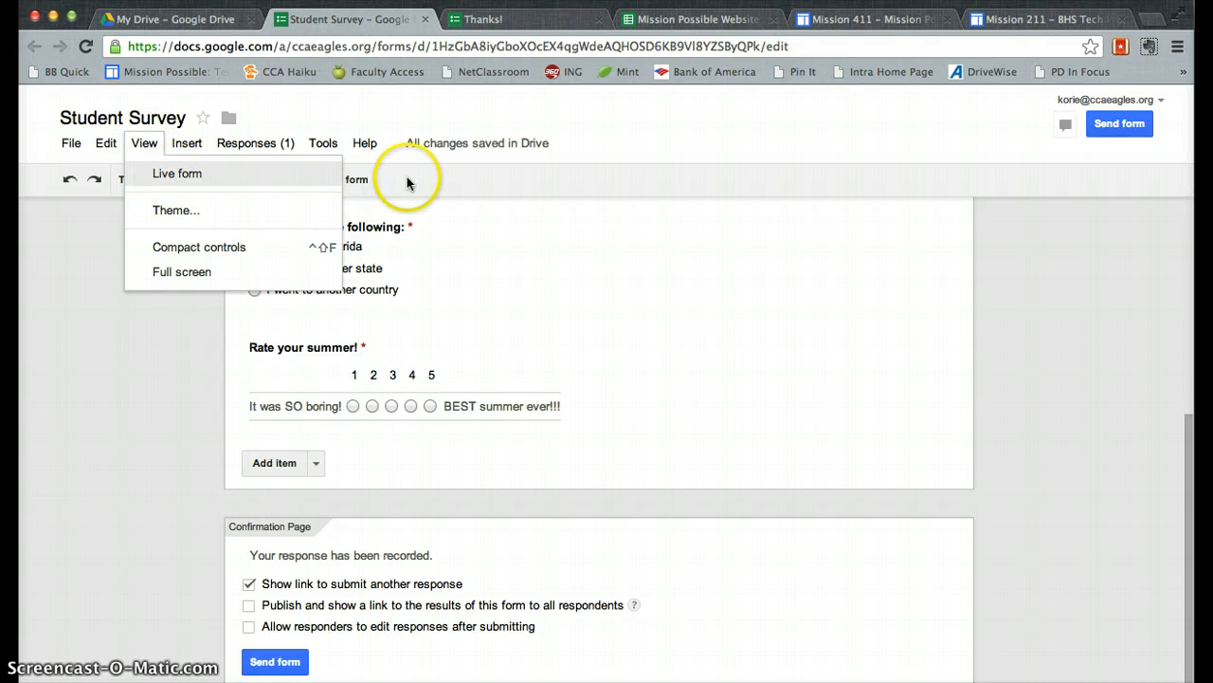
left_click(169, 425)
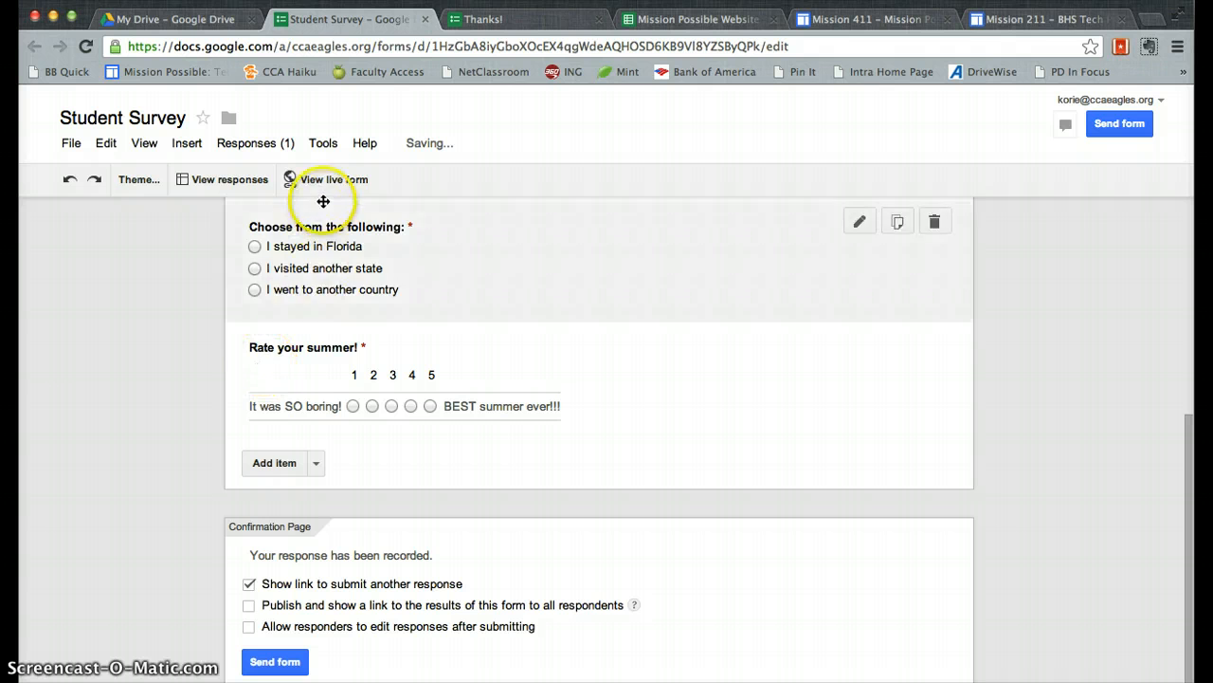
Apply the Books Classic theme to the survey form
left_click(147, 144)
left_click(166, 213)
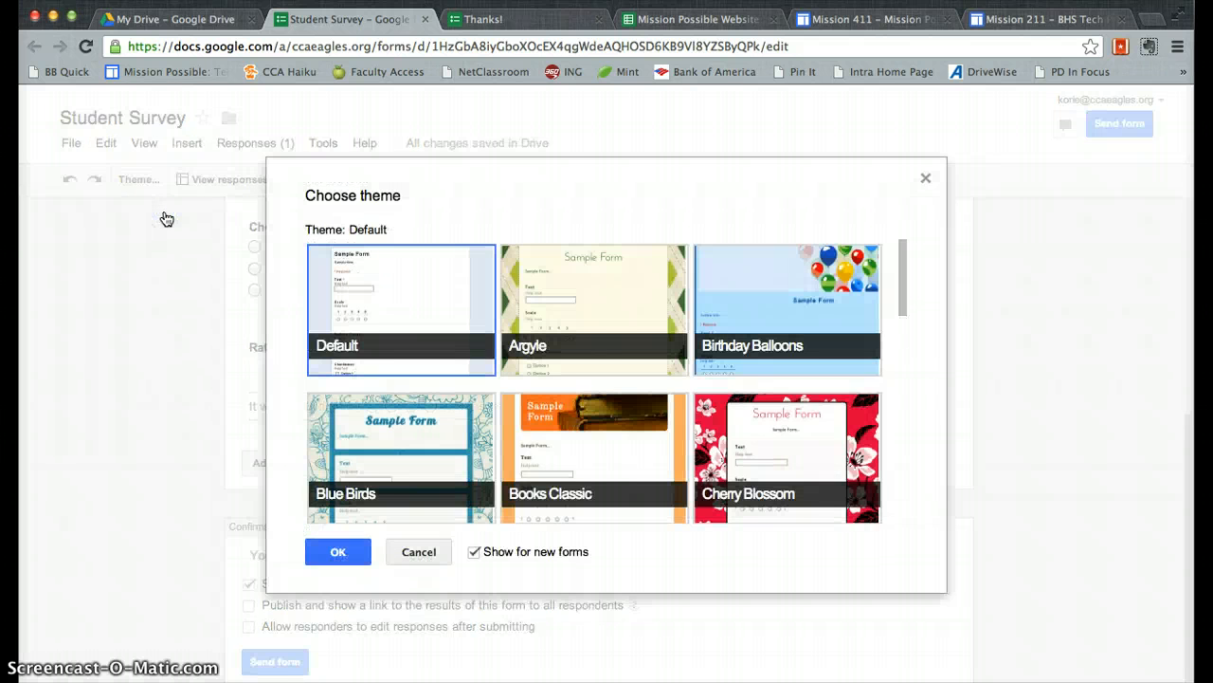
left_click(581, 452)
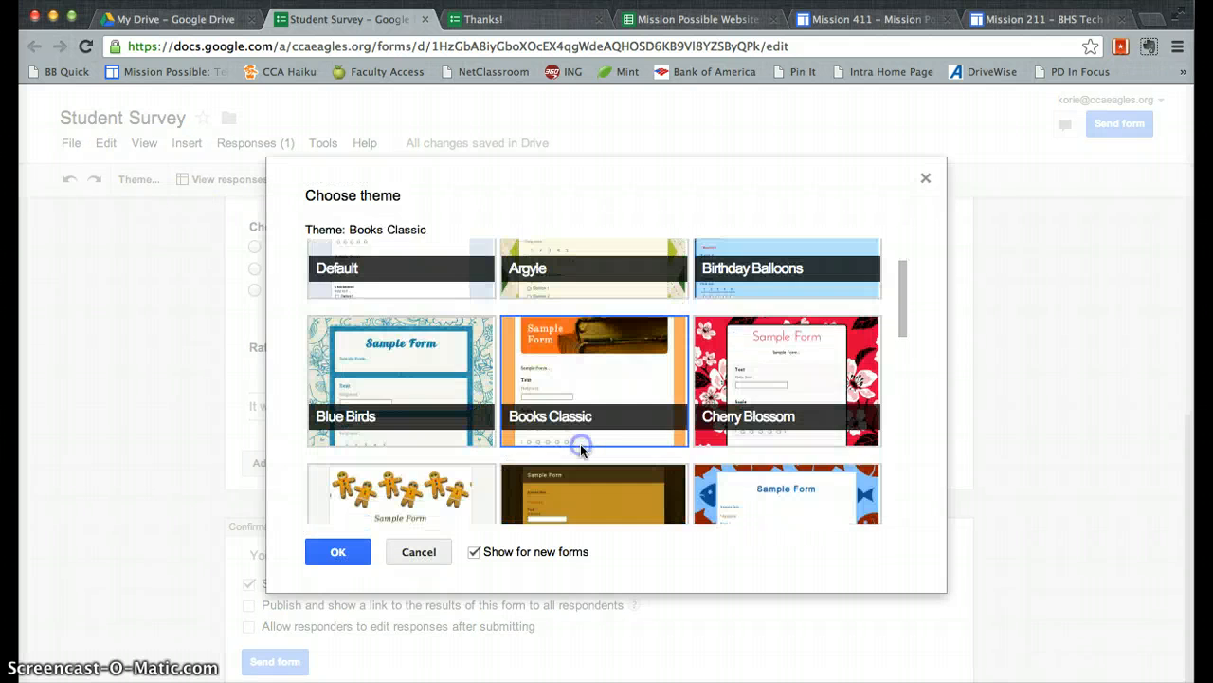
double_click(597, 351)
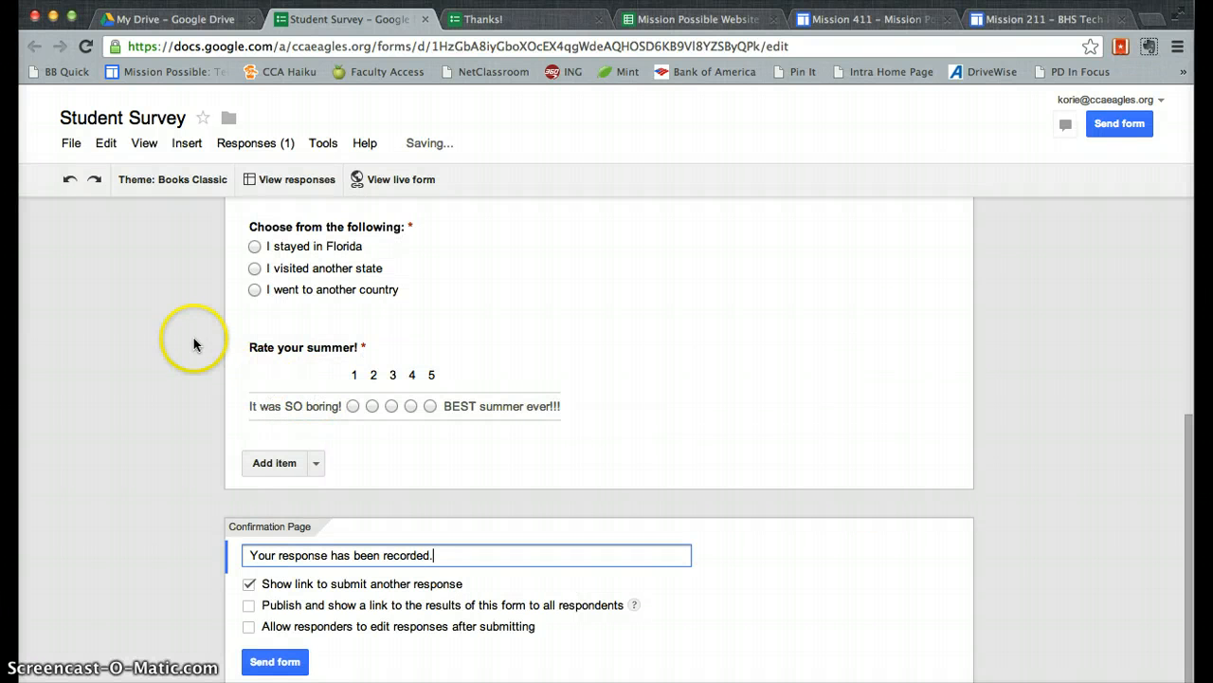
View the live form to check its theme, and return to the form editor
left_click(389, 181)
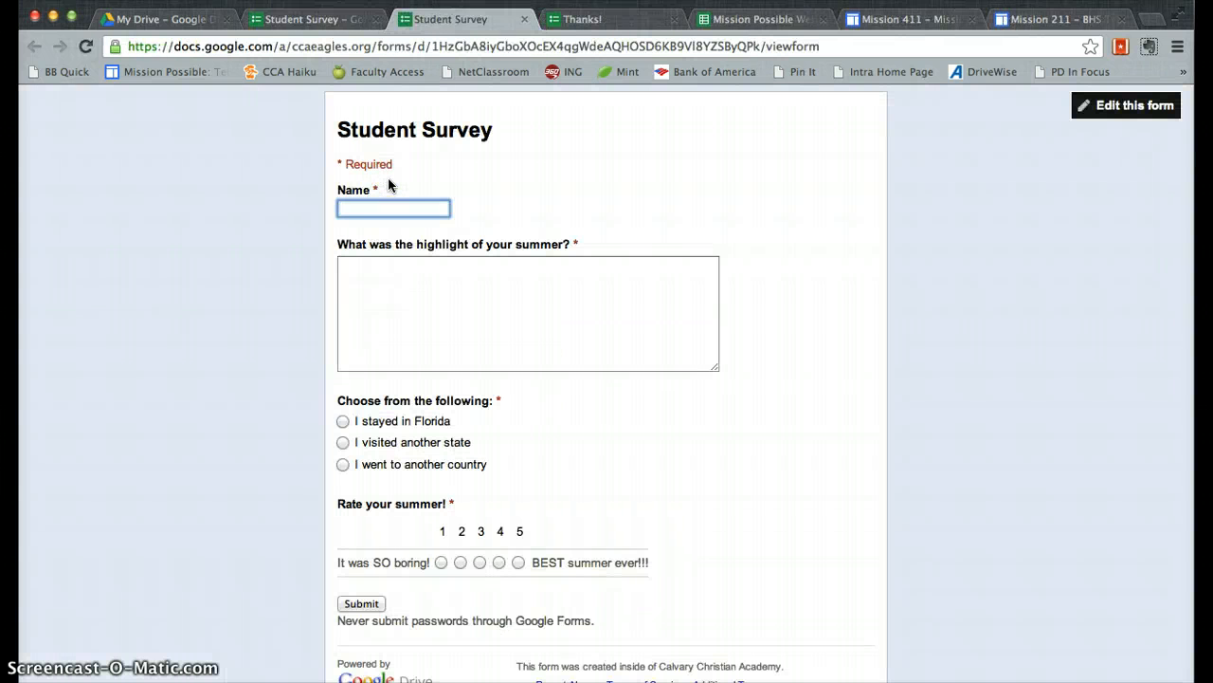
scroll(232, 246, "up", 1)
left_click(313, 19)
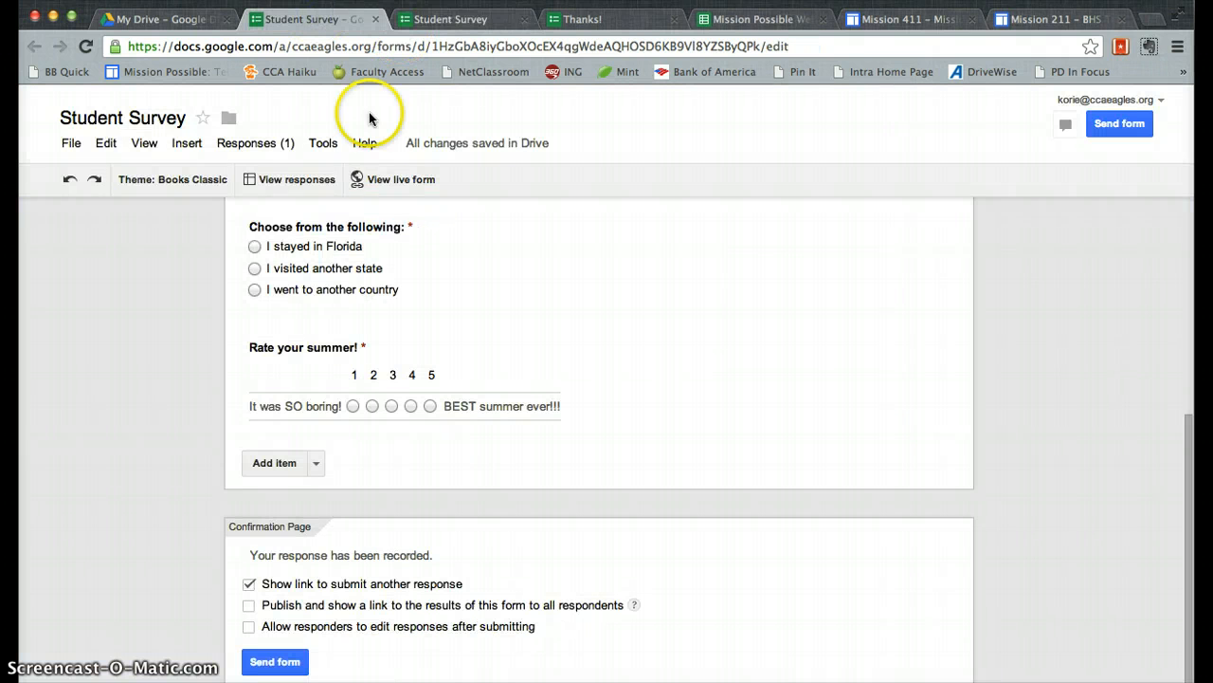
Change the survey form's theme to Argyle
left_click(142, 145)
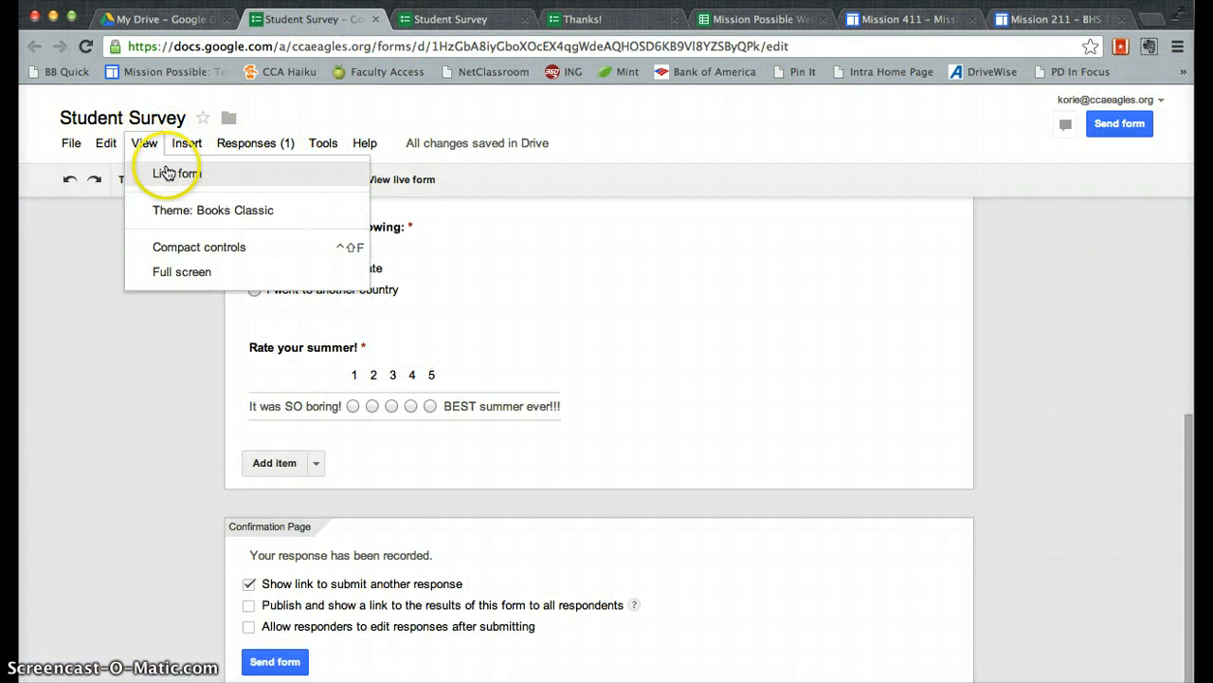
left_click(176, 211)
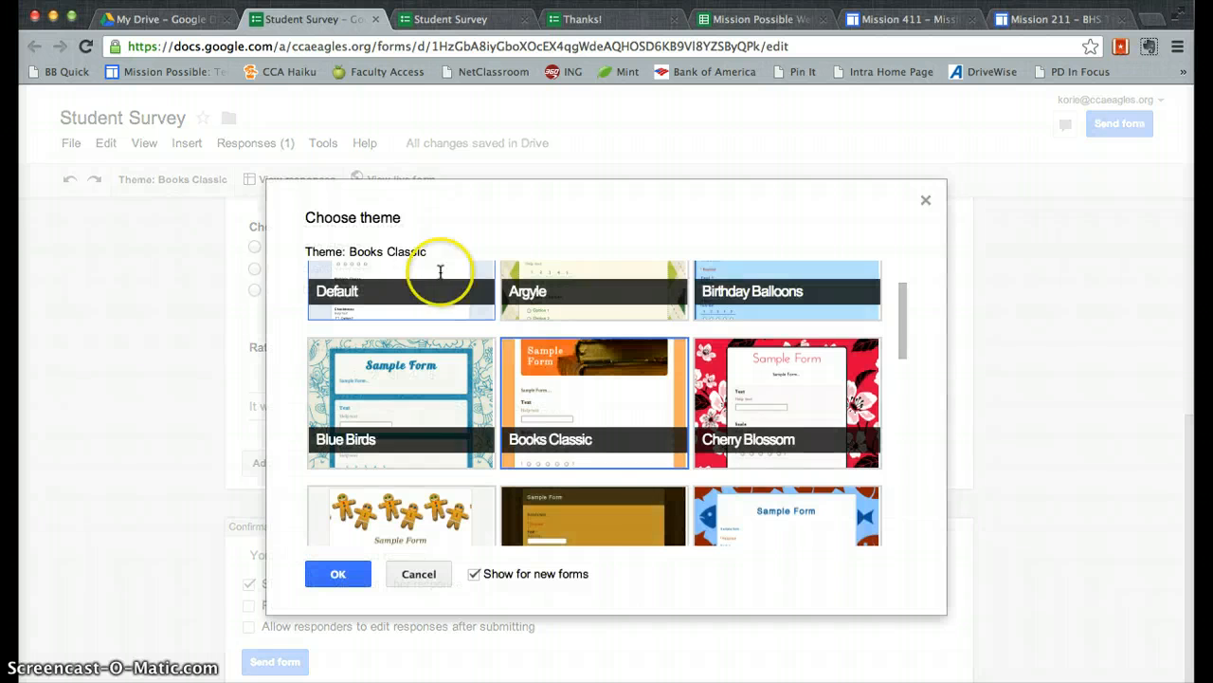
scroll(589, 397, "up", 2)
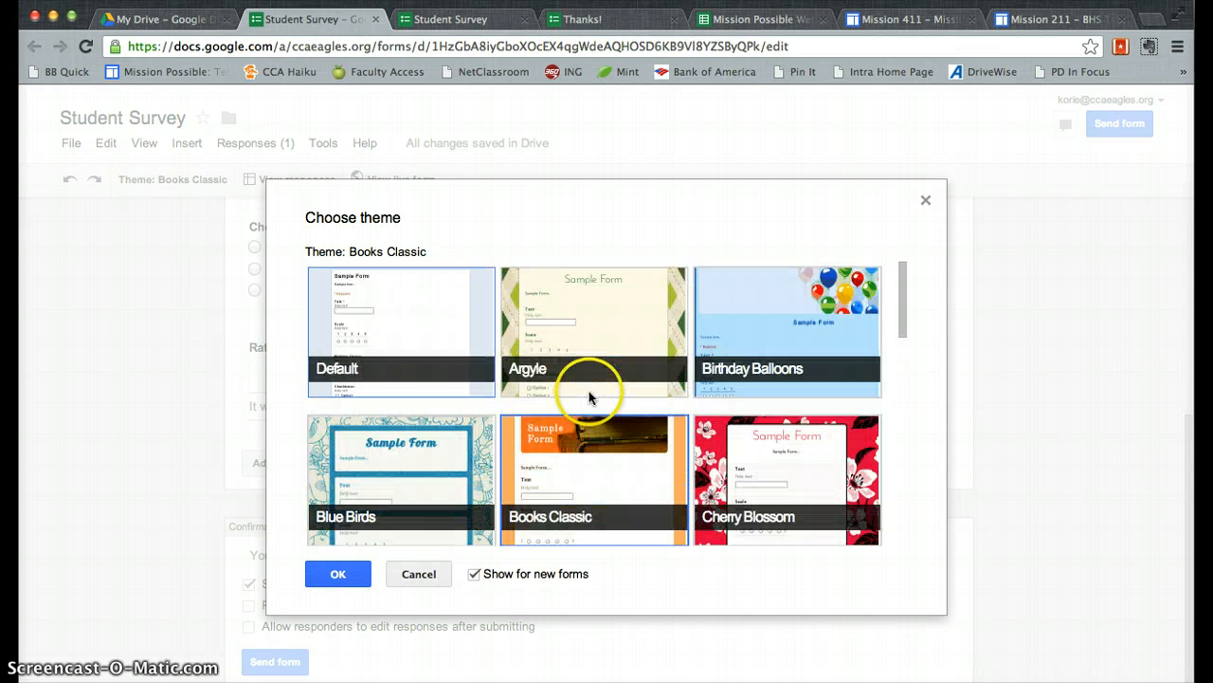
left_click(611, 330)
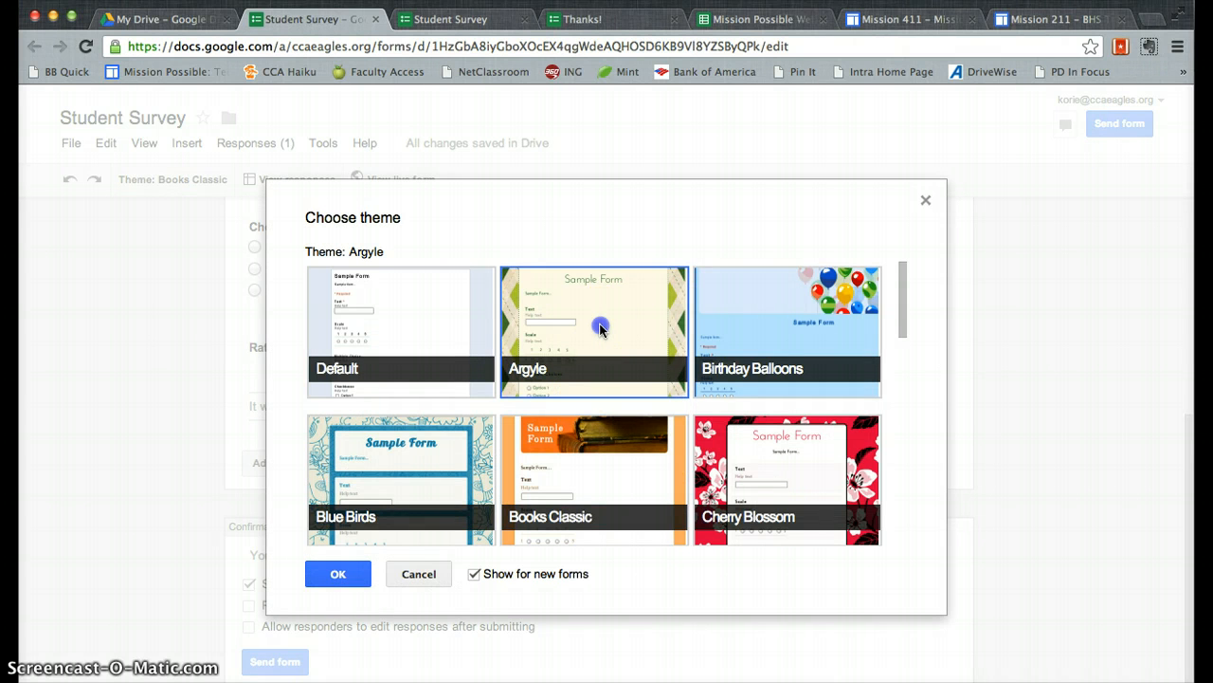
double_click(600, 329)
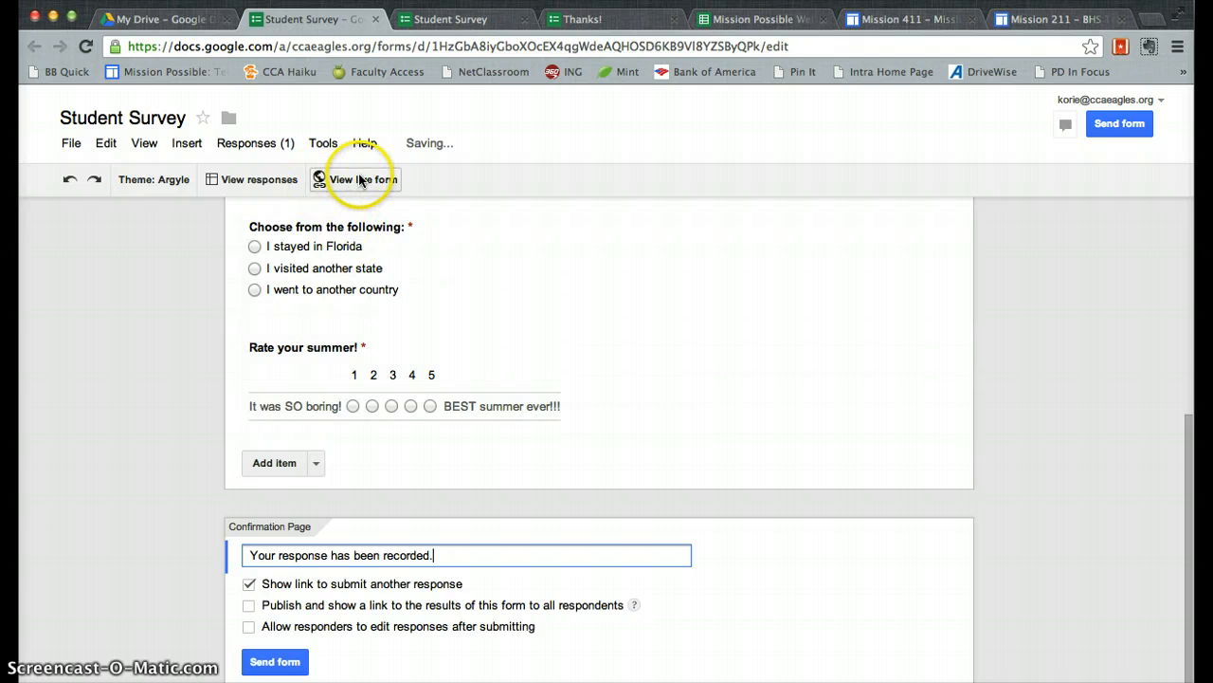
View the live survey form from top to end to check the Argyle theme, and return to the form editor
left_click(361, 180)
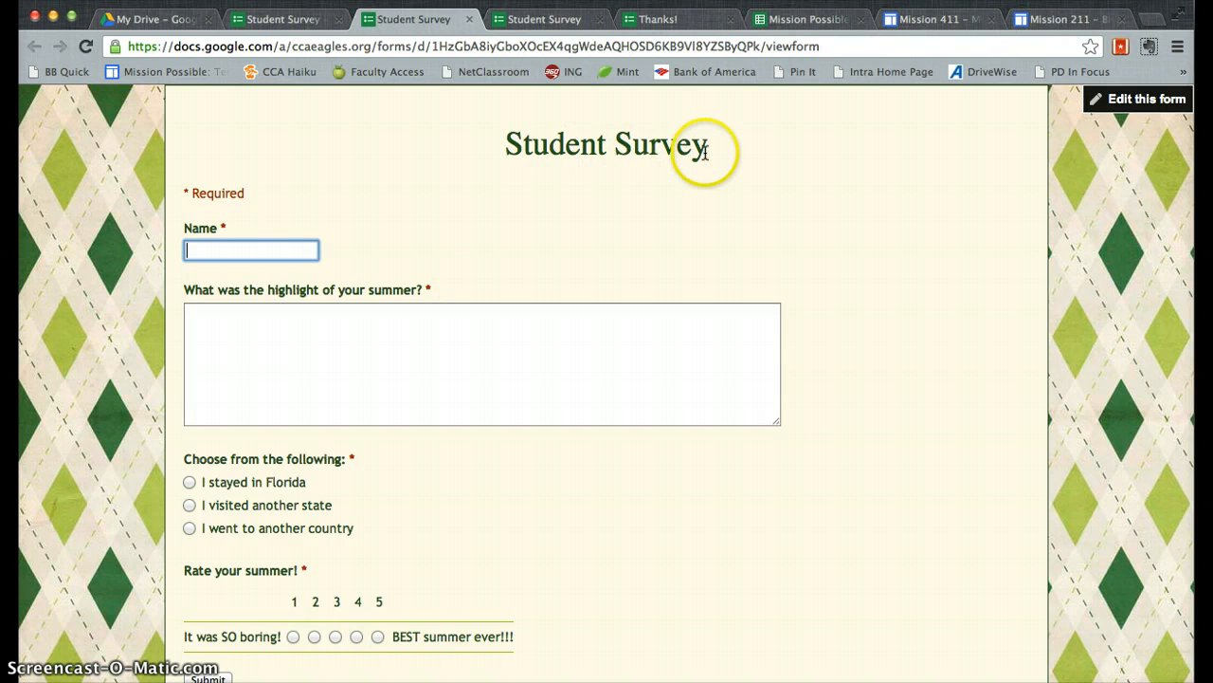
scroll(695, 234, "down", 3)
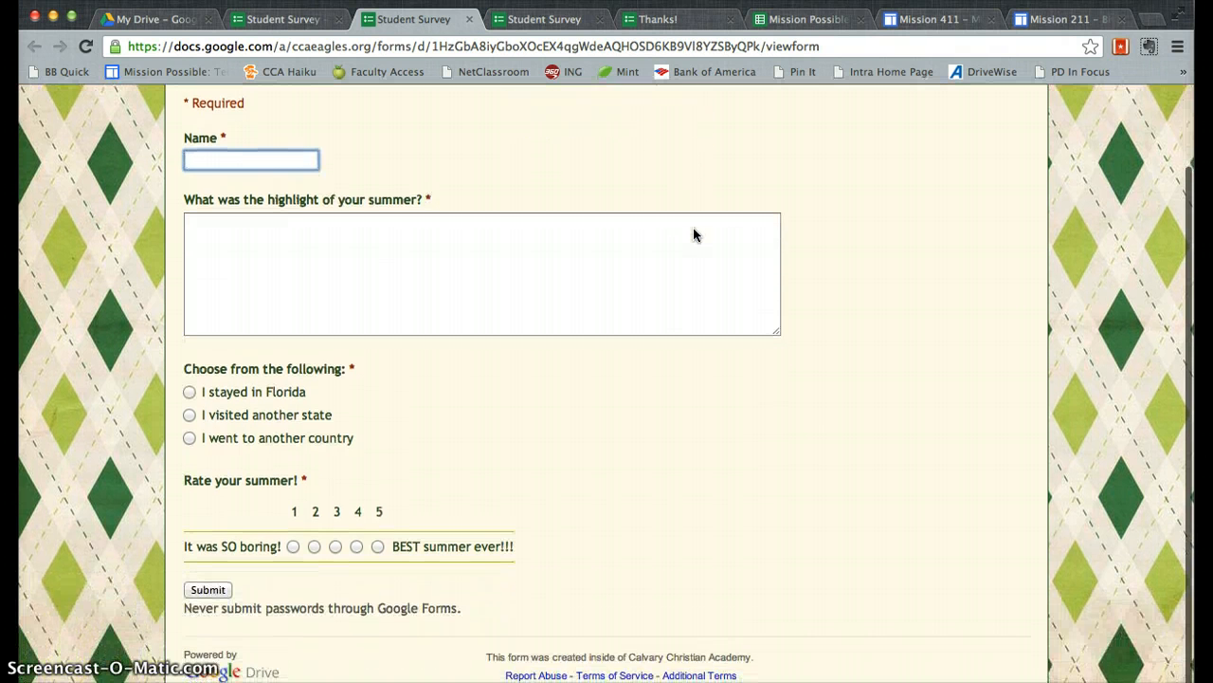
scroll(693, 234, "up", 3)
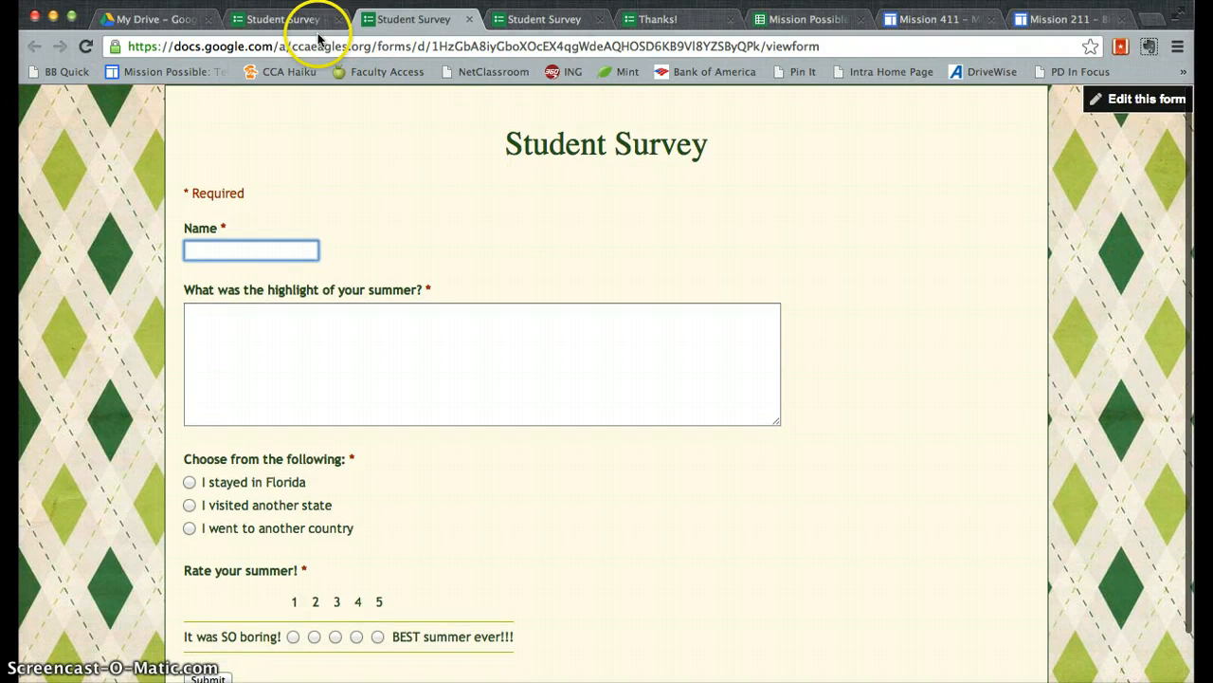
left_click(305, 12)
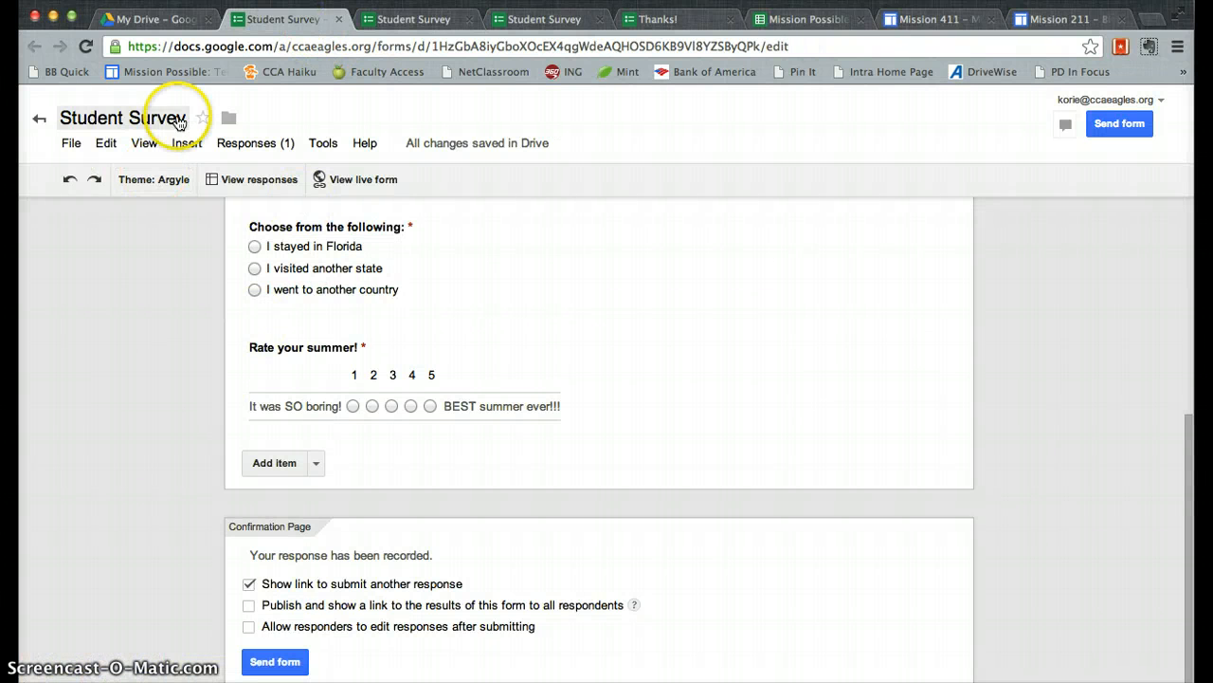
Apply the White Poppies theme to the survey form, check it on the live form and return to the form editor
left_click(155, 180)
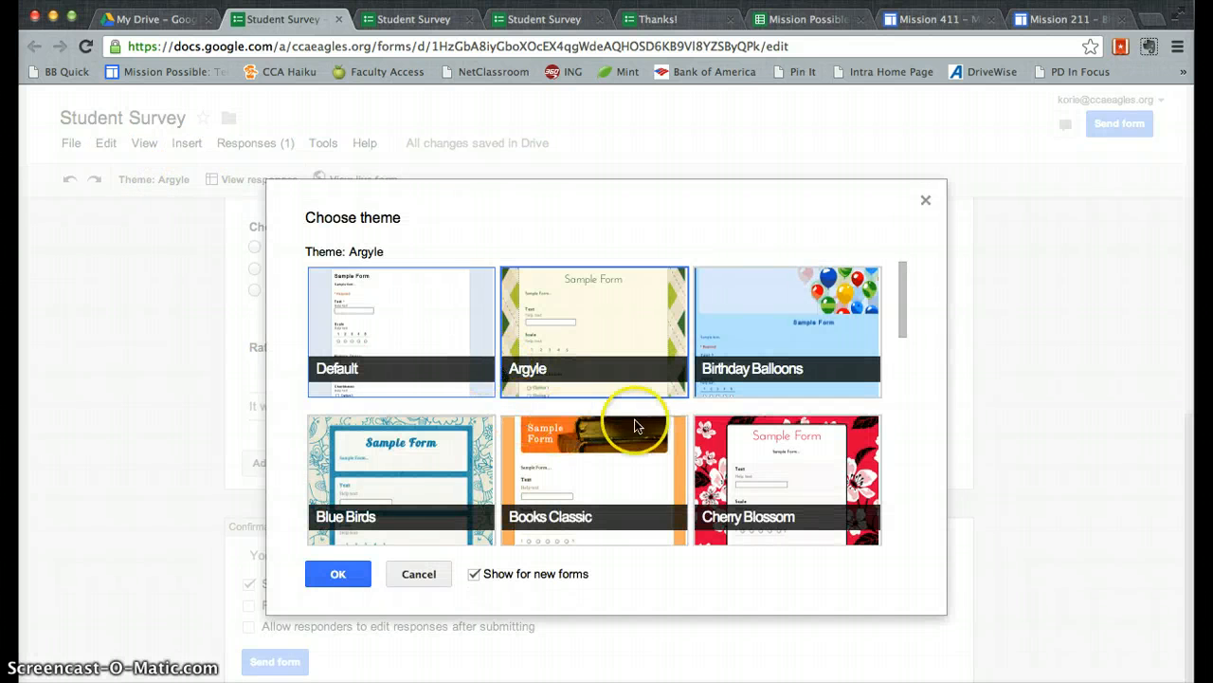
scroll(648, 423, "down", 3)
scroll(649, 423, "down", 10)
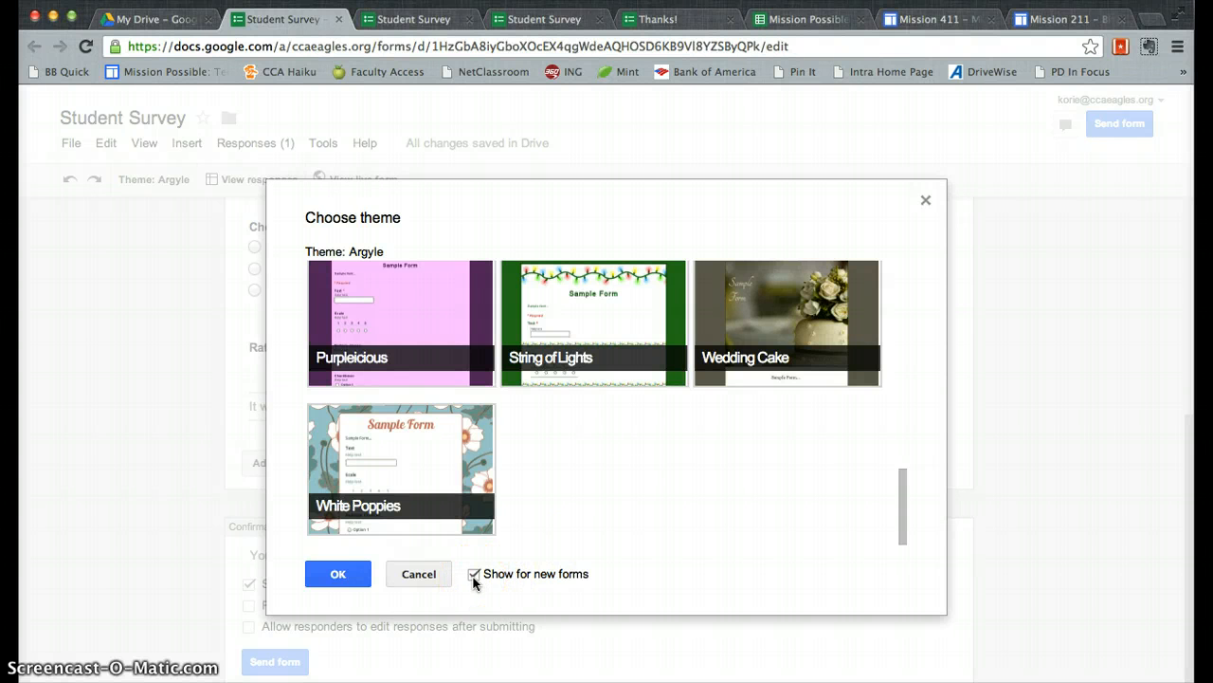
left_click(475, 456)
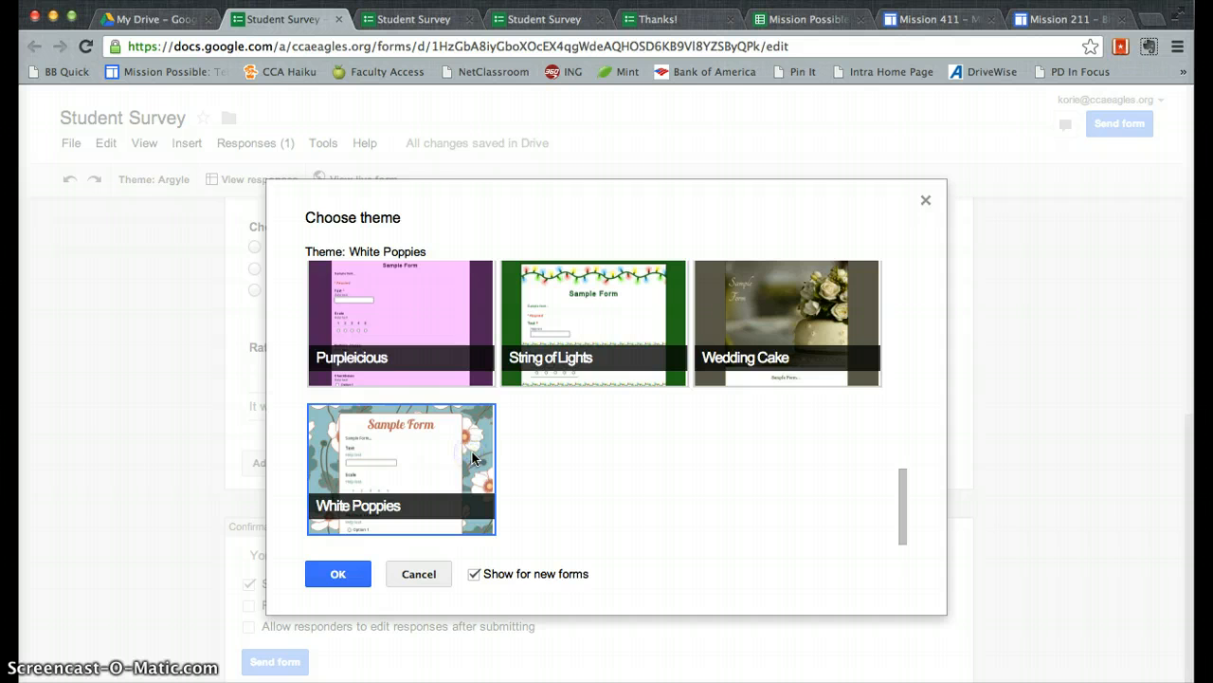
double_click(475, 457)
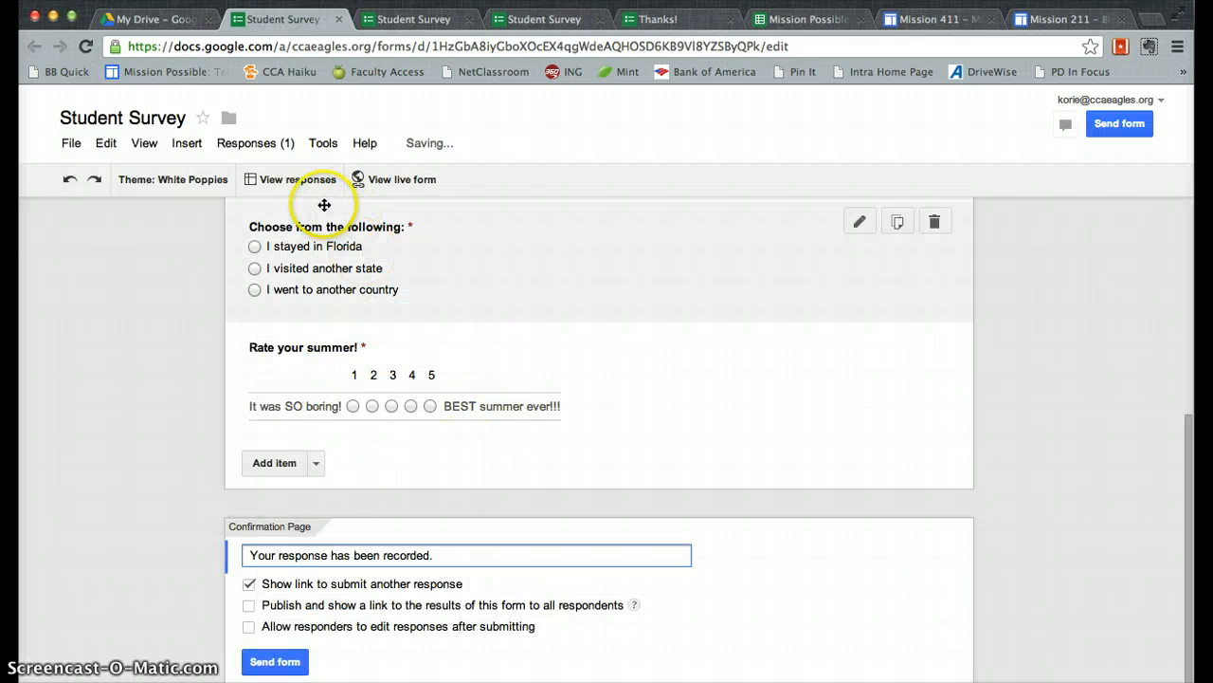
left_click(394, 182)
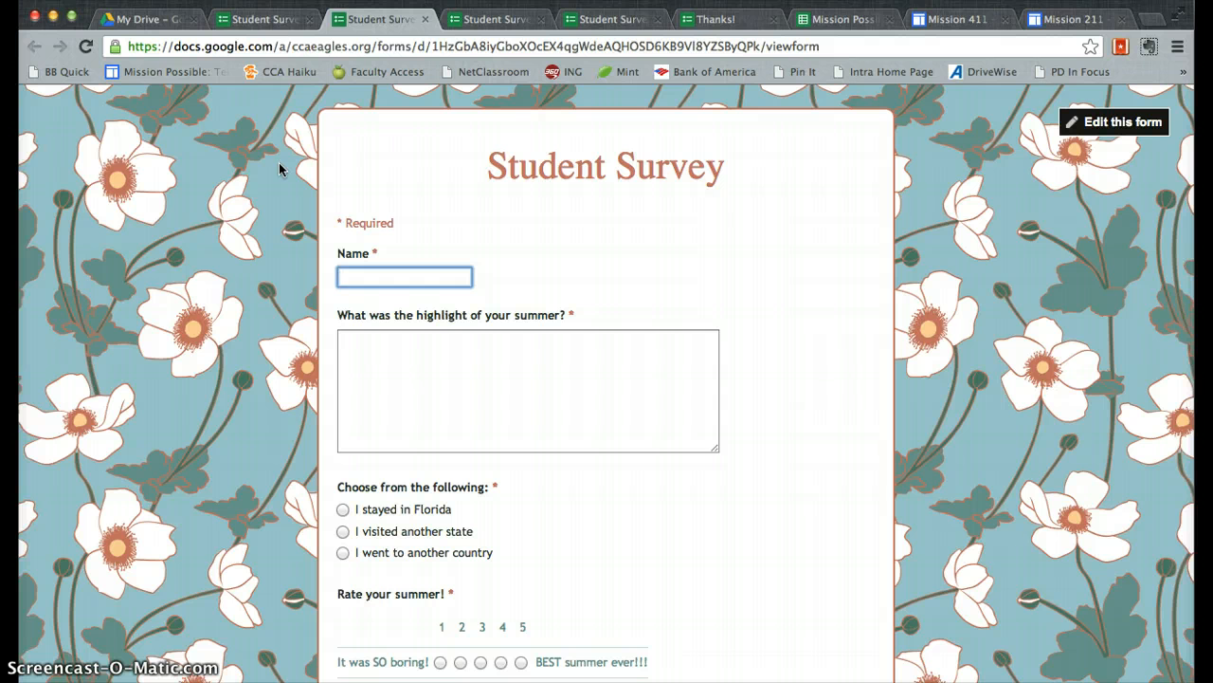
left_click(275, 19)
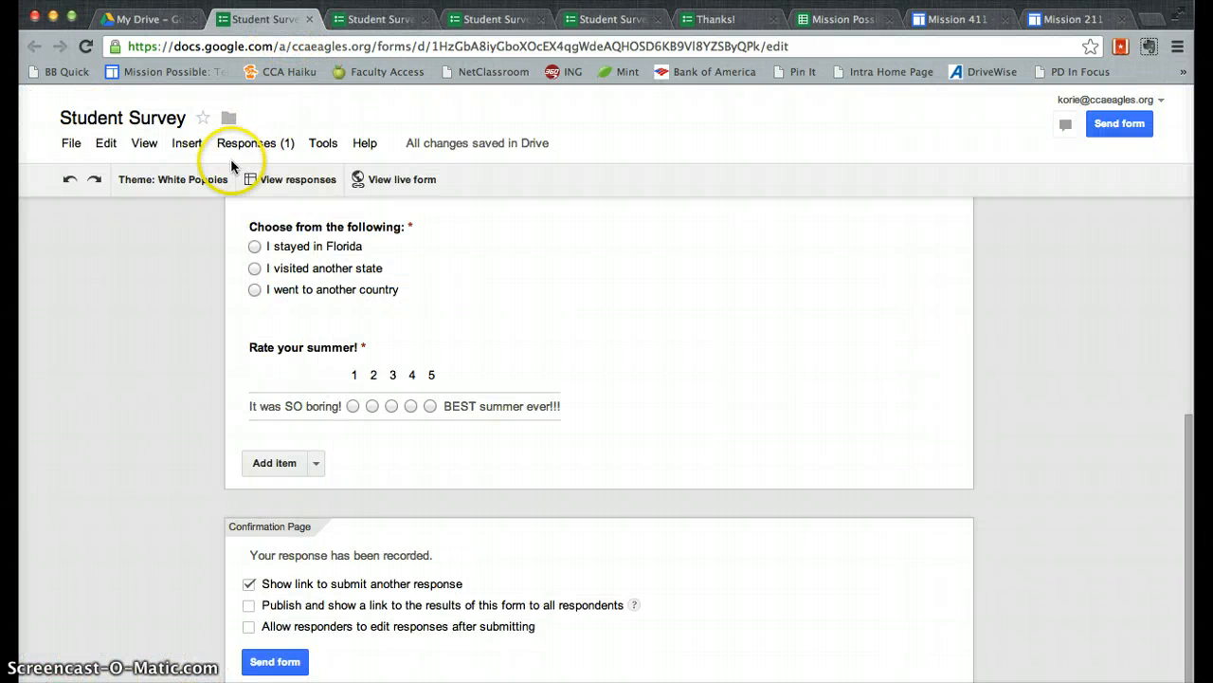
Open the survey's response spreadsheet and bring up its notification rules
left_click(280, 179)
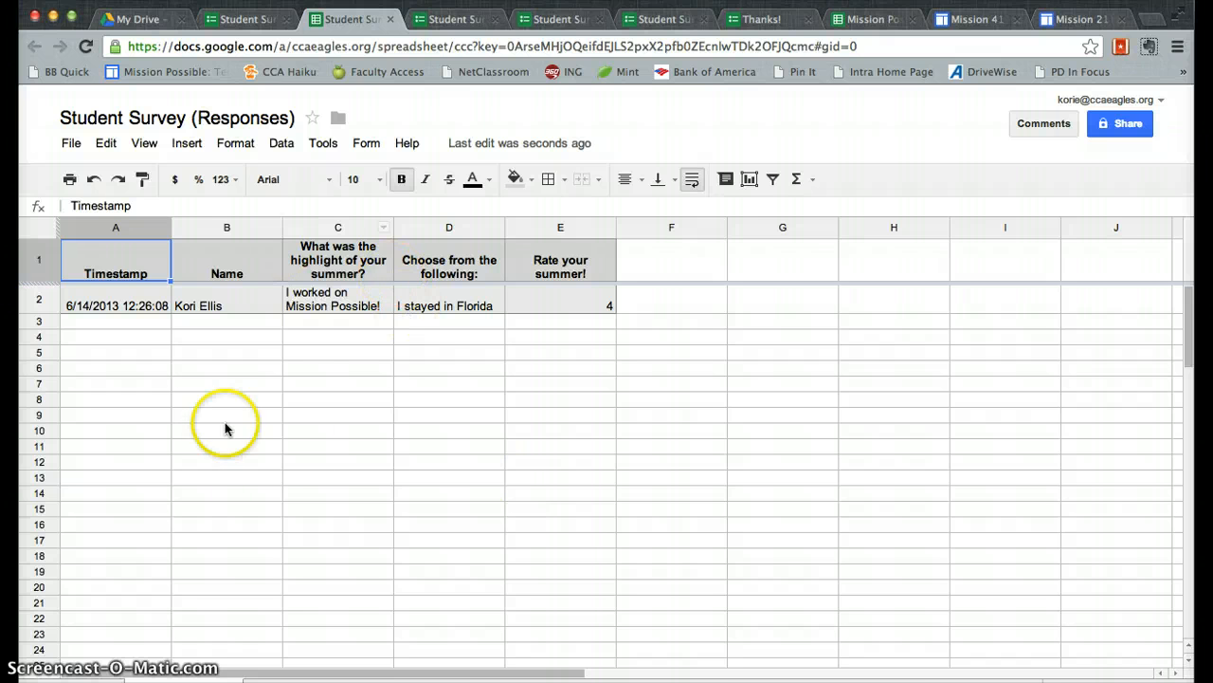
left_click(366, 144)
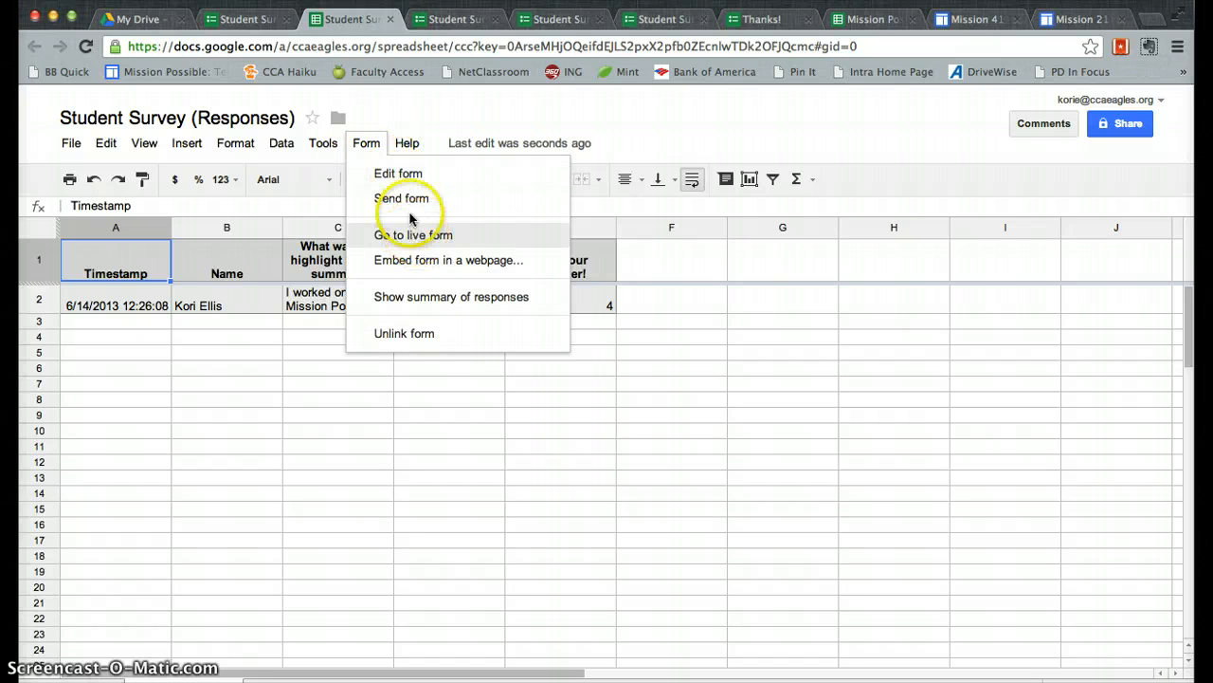
mouse_move(330, 145)
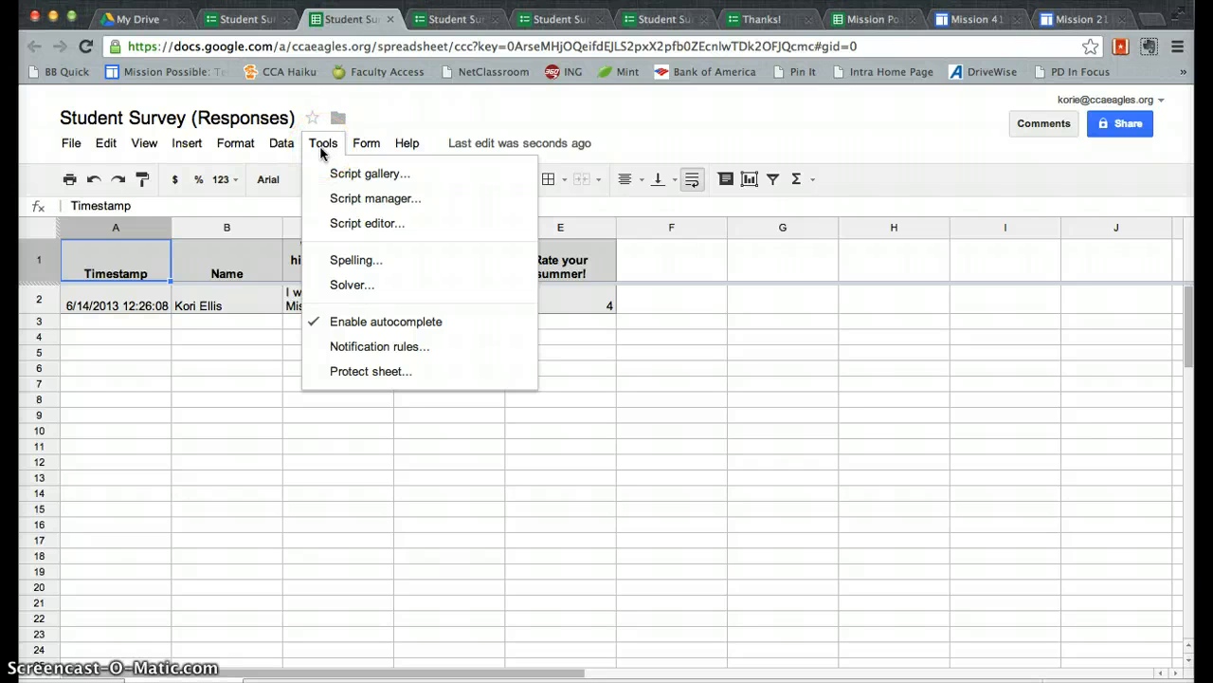
left_click(361, 350)
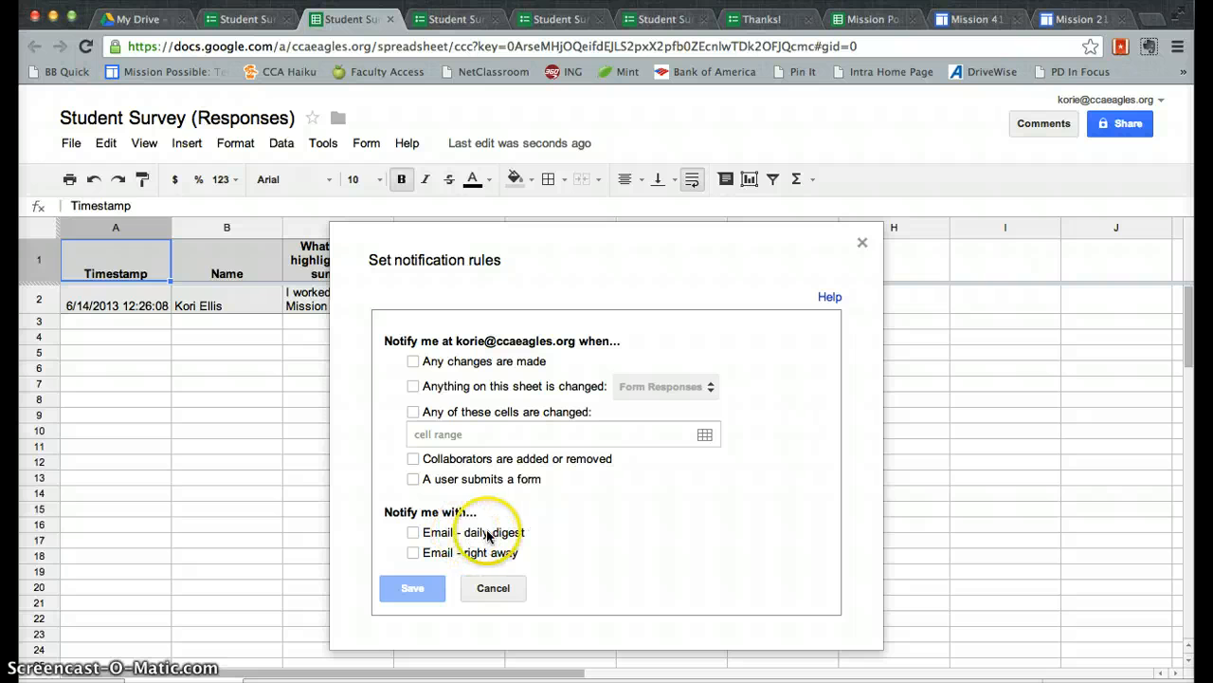
Try a notification rule that emails a daily digest when a user submits a form, and discard it
left_click(413, 533)
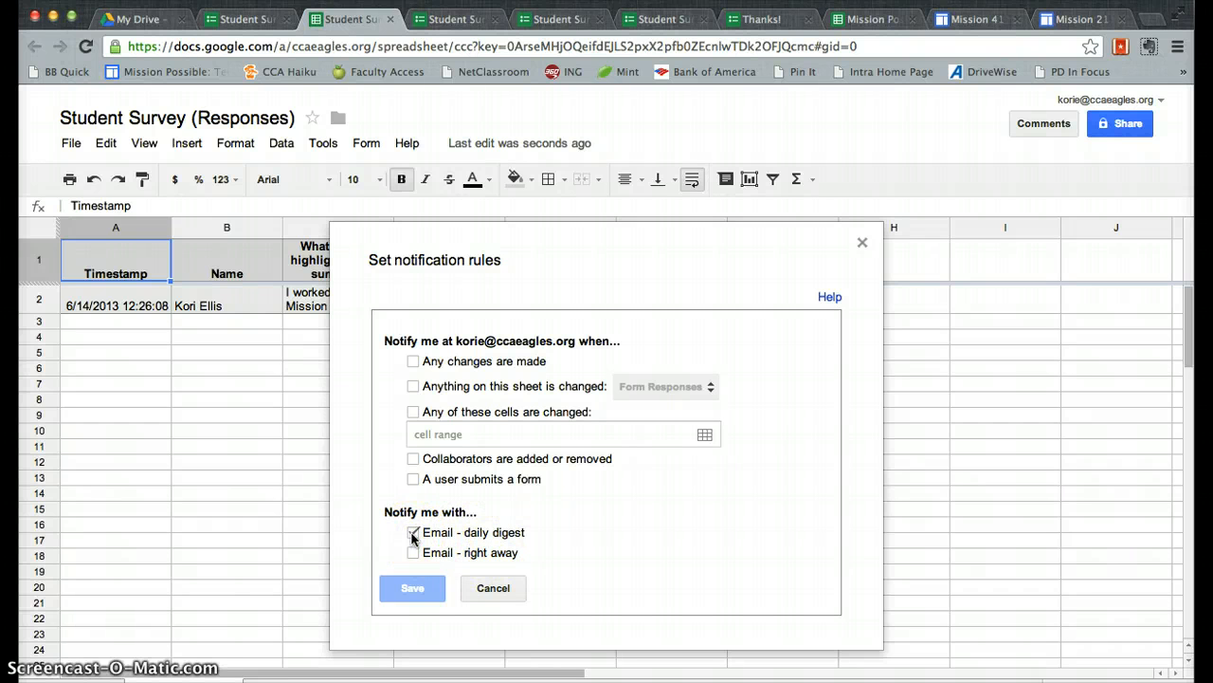
left_click(413, 480)
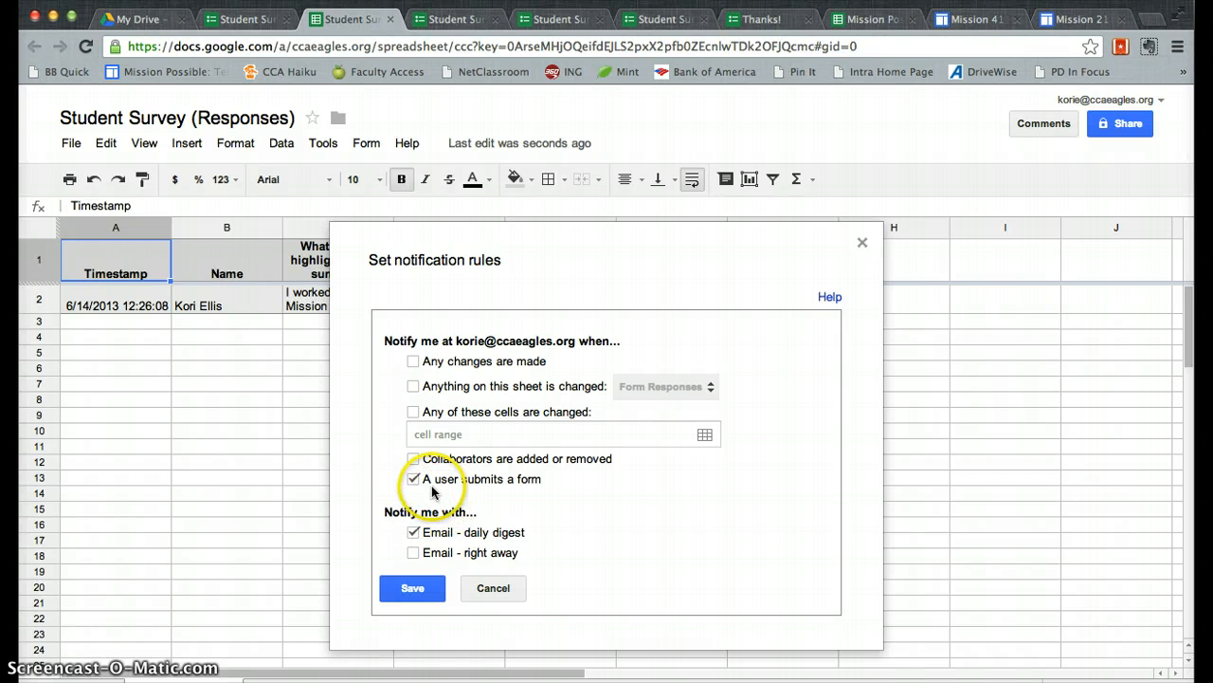
left_click(426, 488)
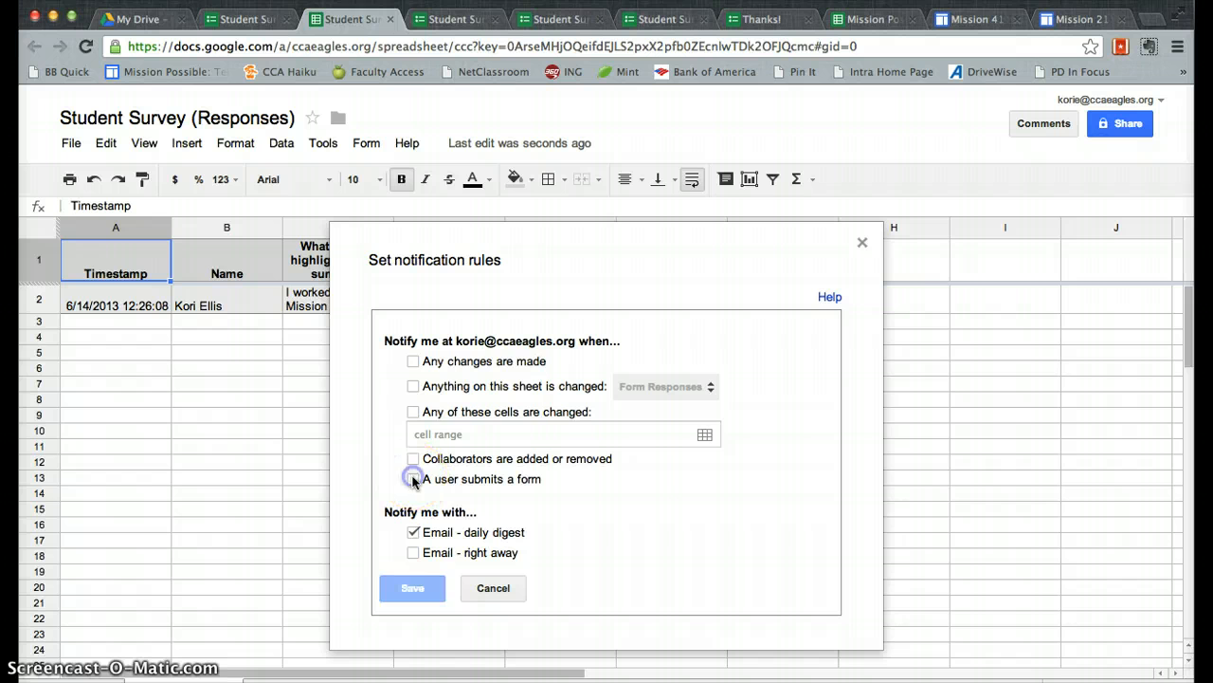
left_click(417, 535)
left_click(495, 587)
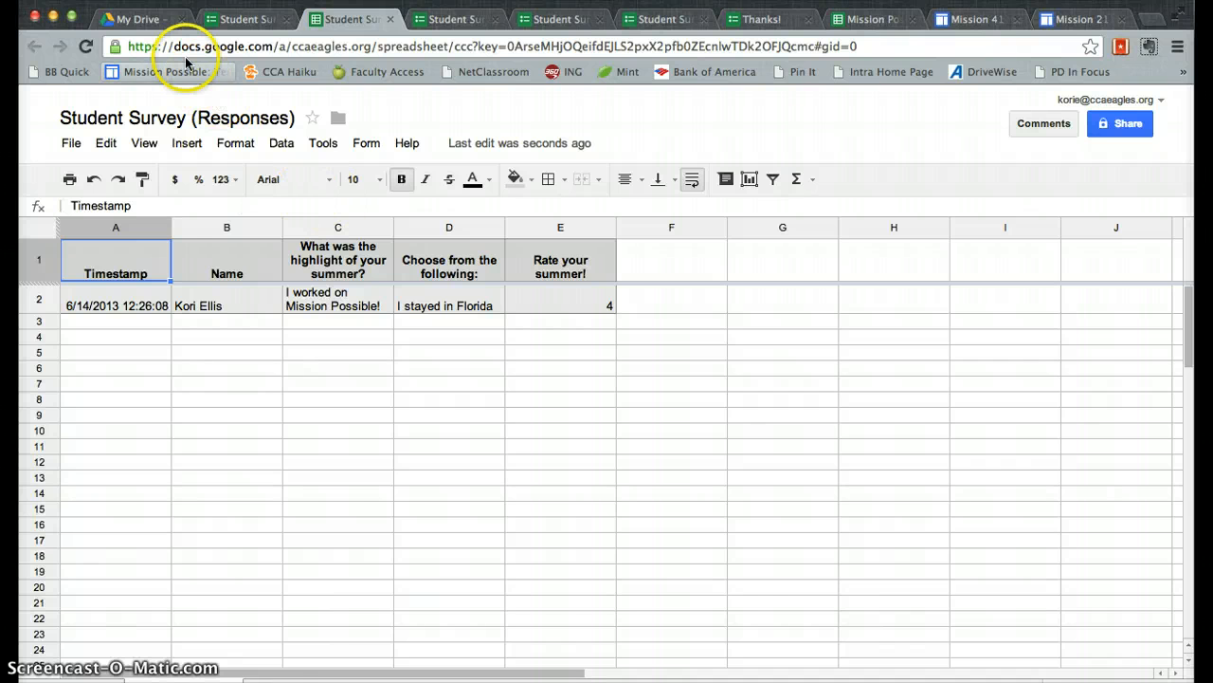
Return to My Drive and open the Student Device Survey spreadsheet from the file list
left_click(154, 25)
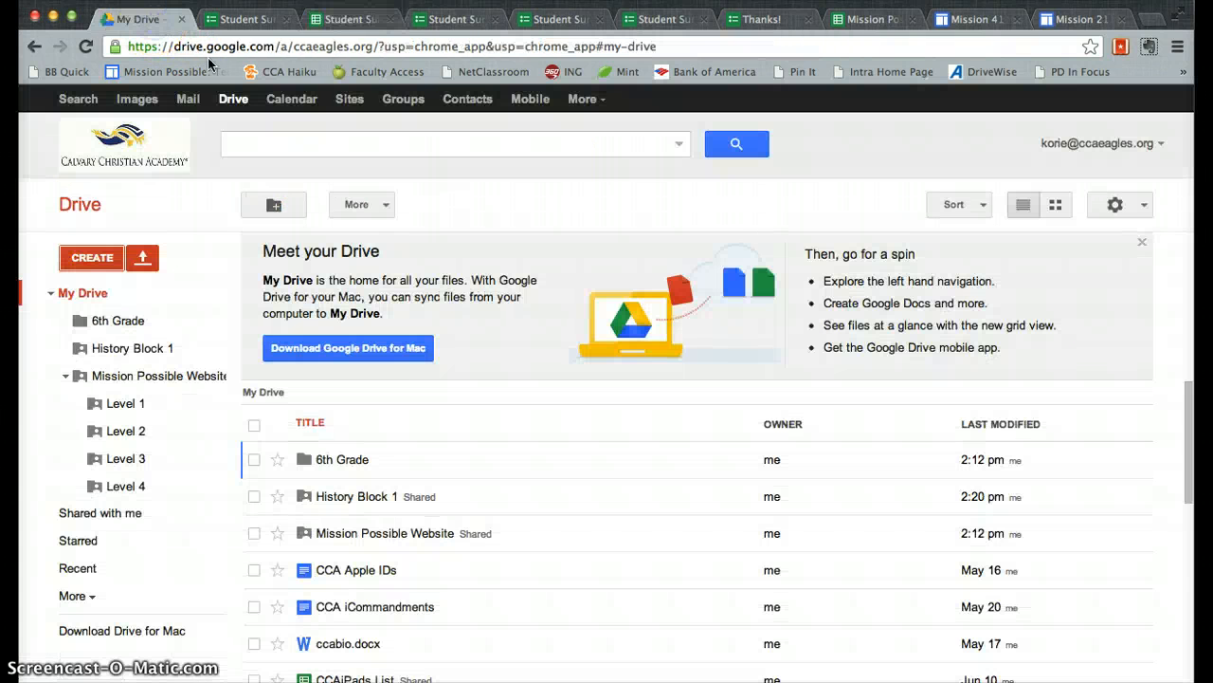
scroll(379, 559, "down", 5)
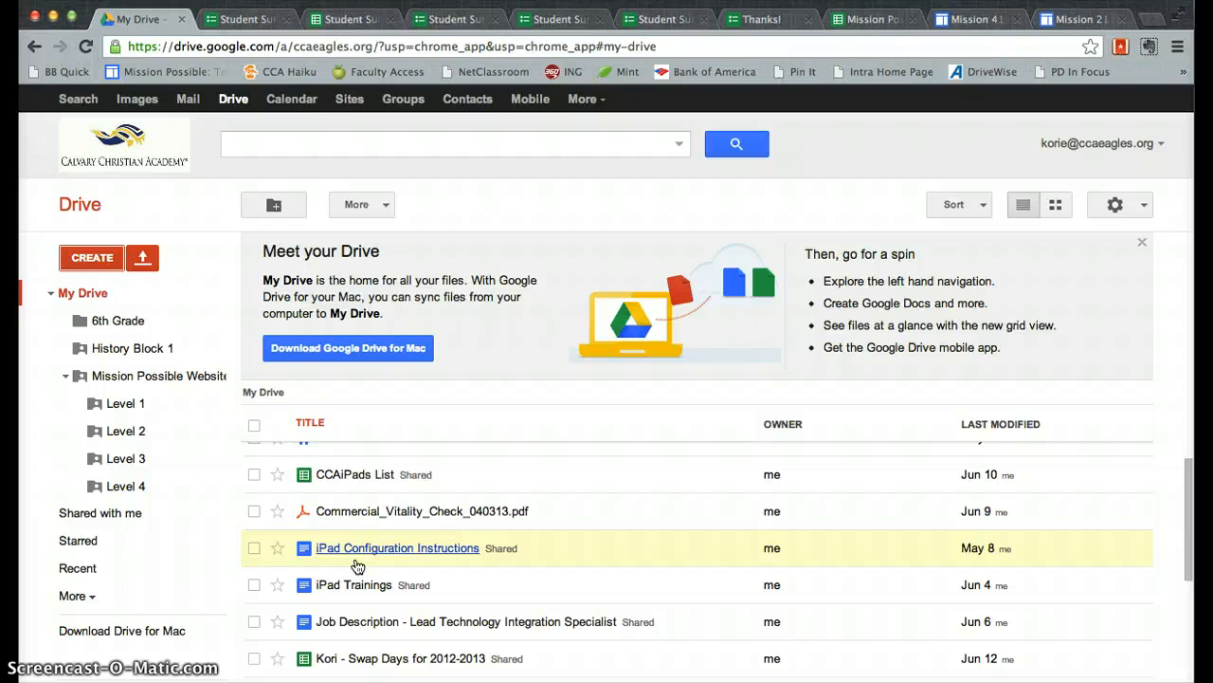
scroll(357, 566, "down", 5)
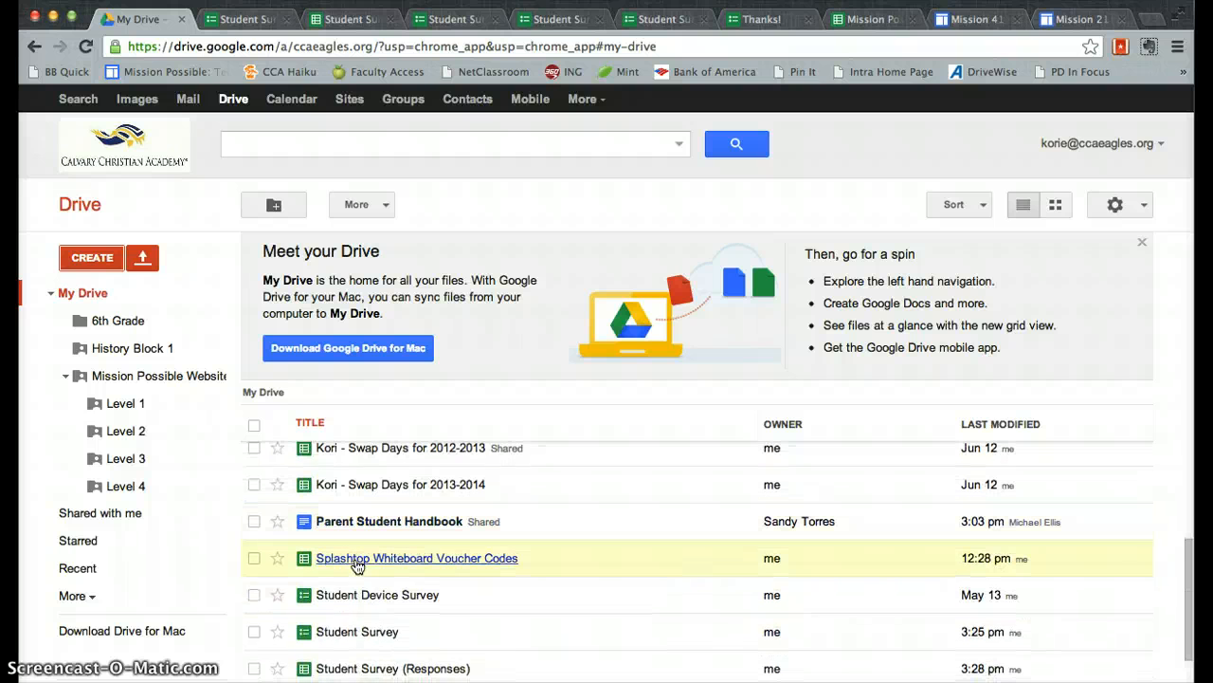
scroll(358, 564, "down", 1)
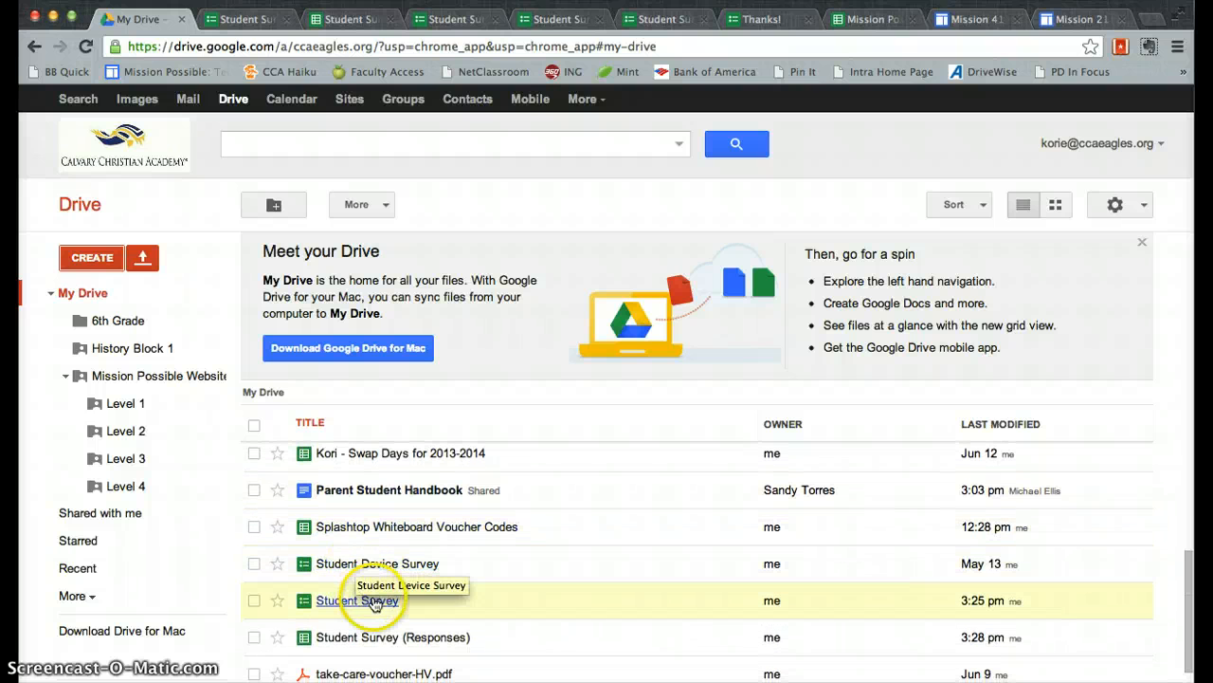
left_click(368, 565)
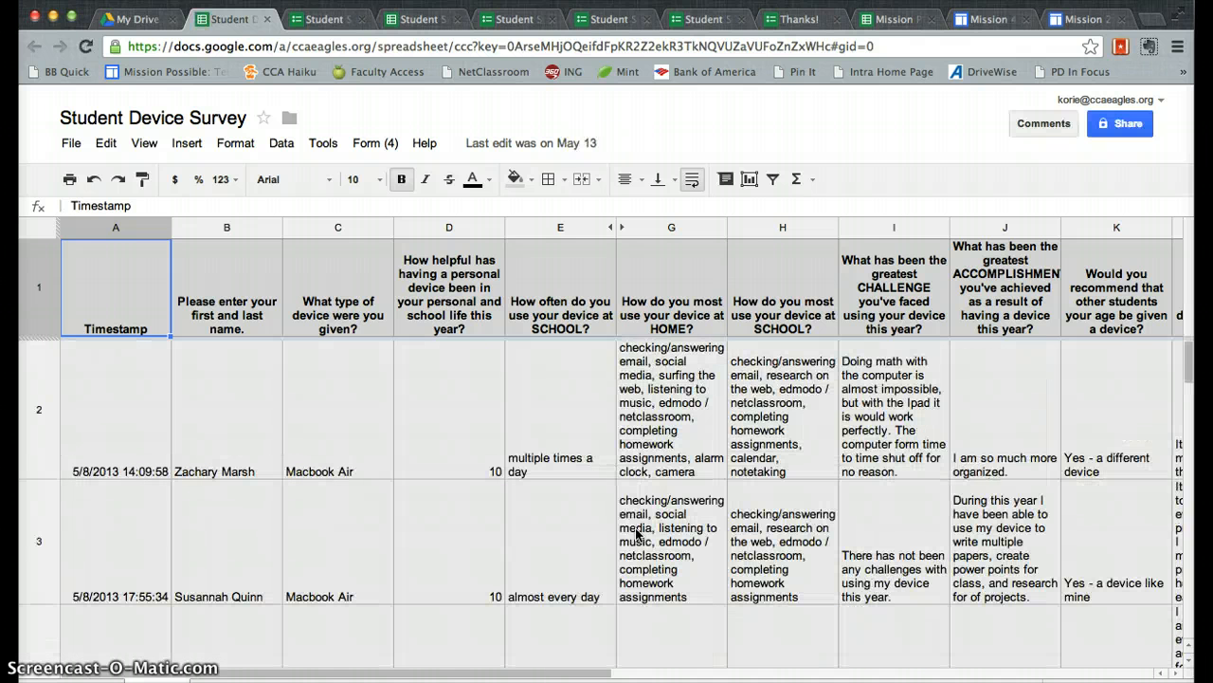
Open the live form of the Student Device Survey and view the answer choices for the device type question
left_click(370, 149)
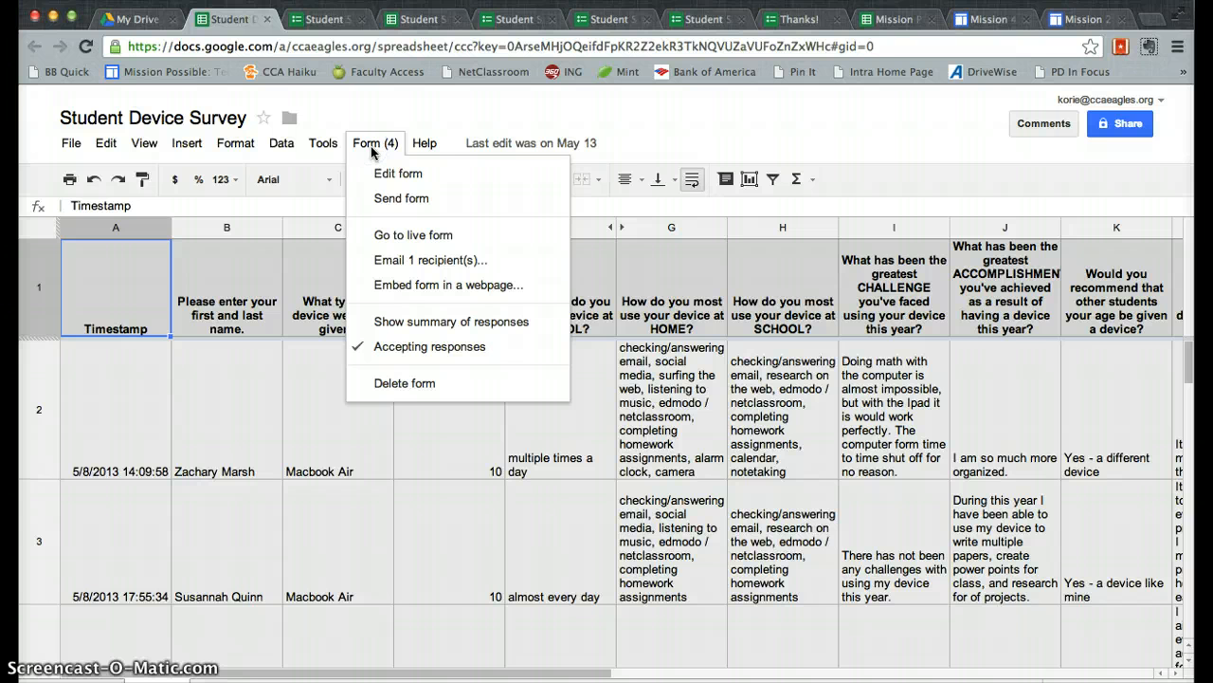
left_click(429, 235)
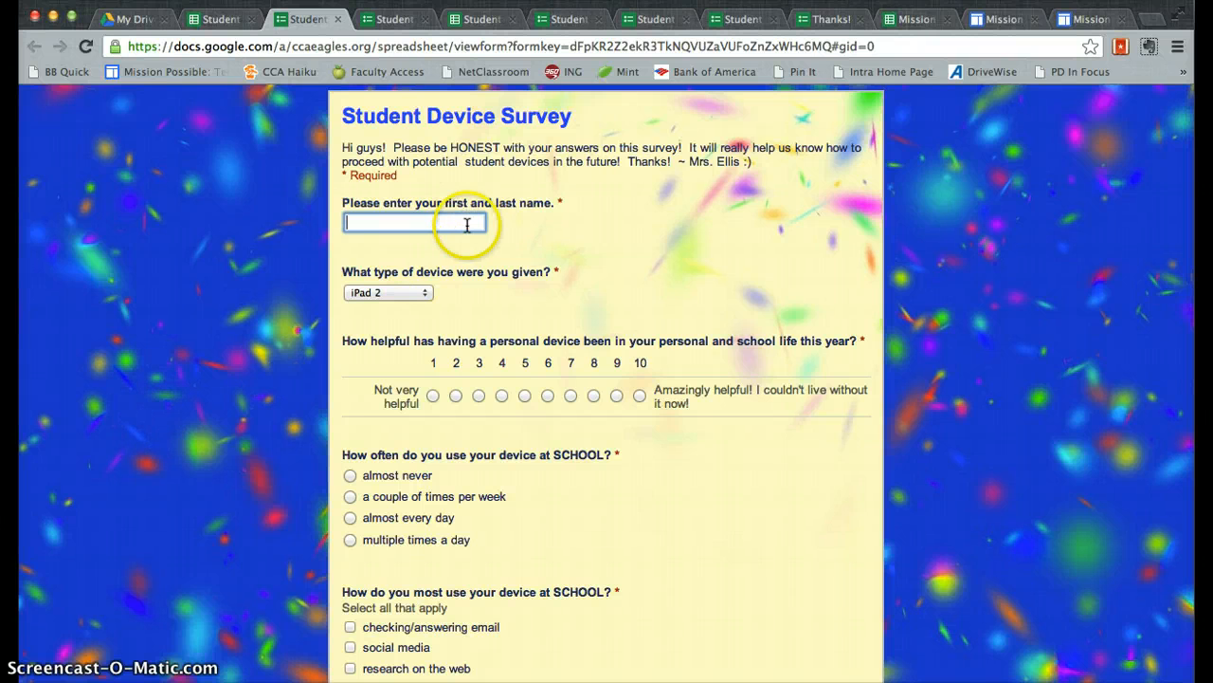
left_click(423, 297)
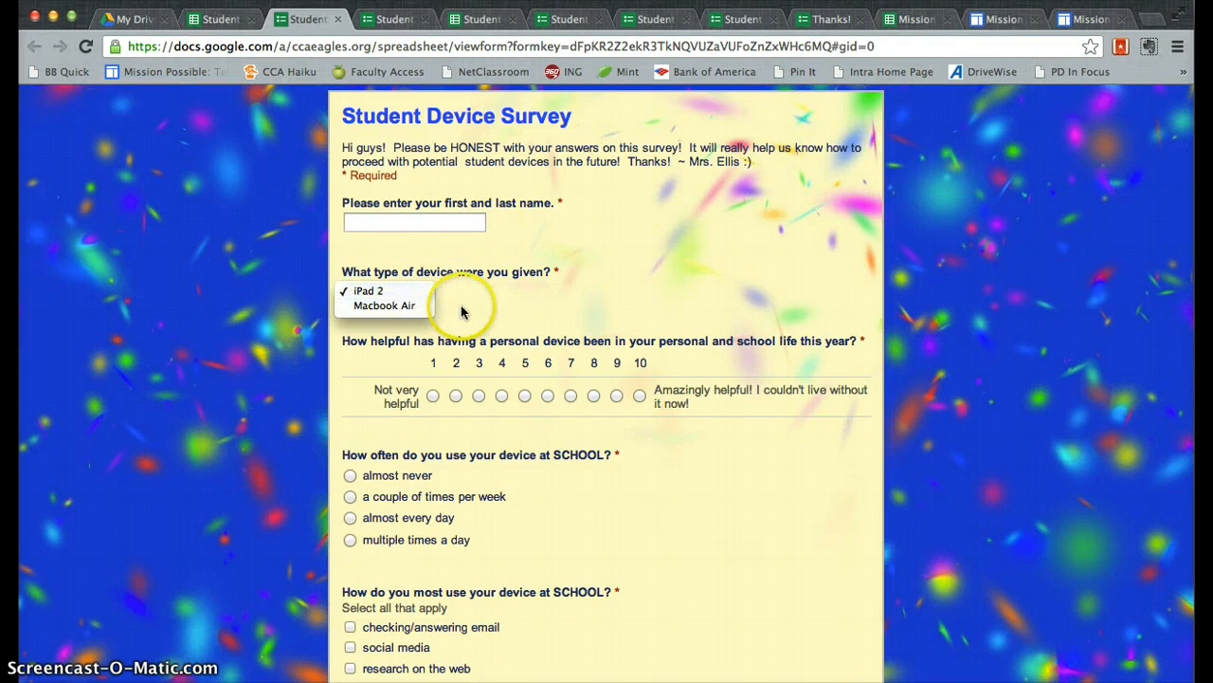
left_click(516, 306)
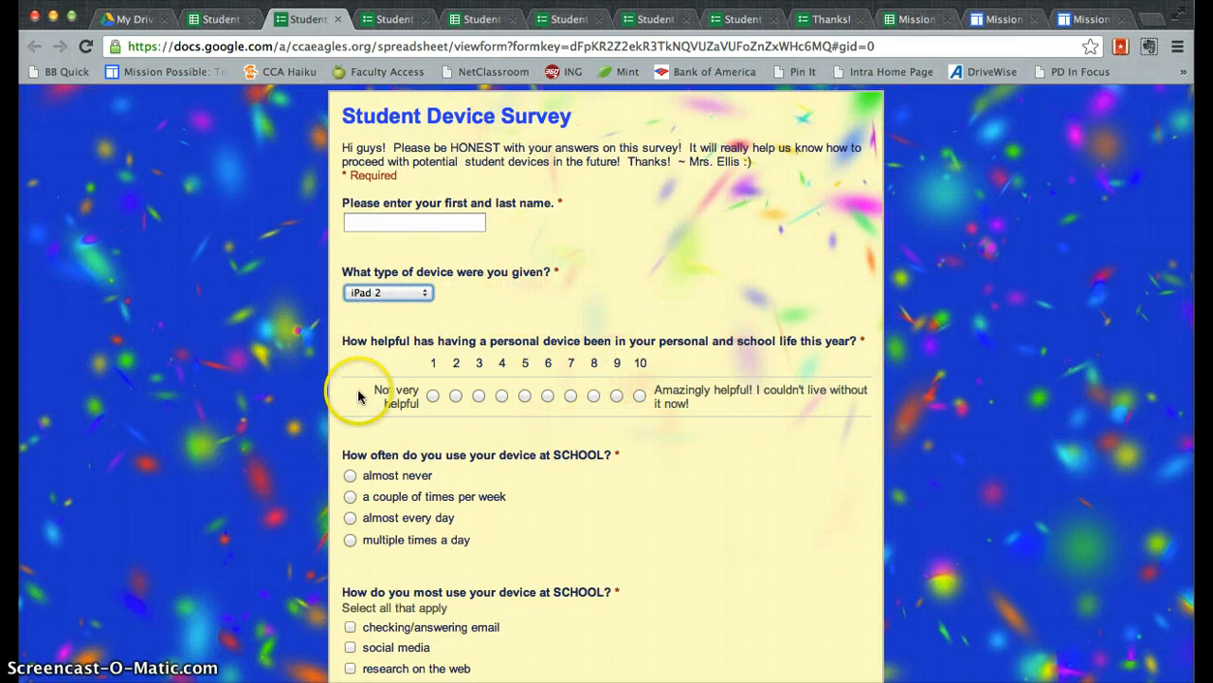
Read through the remaining survey questions down to the end of the live form, and close the form
scroll(698, 491, "down", 5)
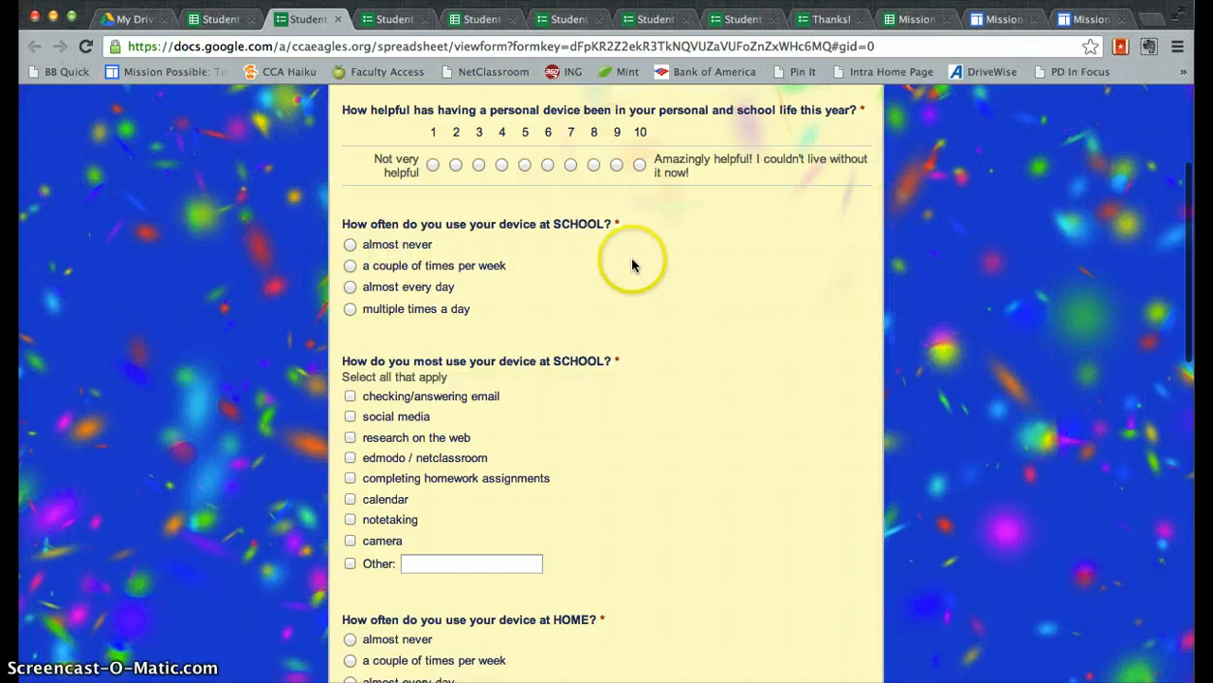
scroll(659, 363, "down", 2)
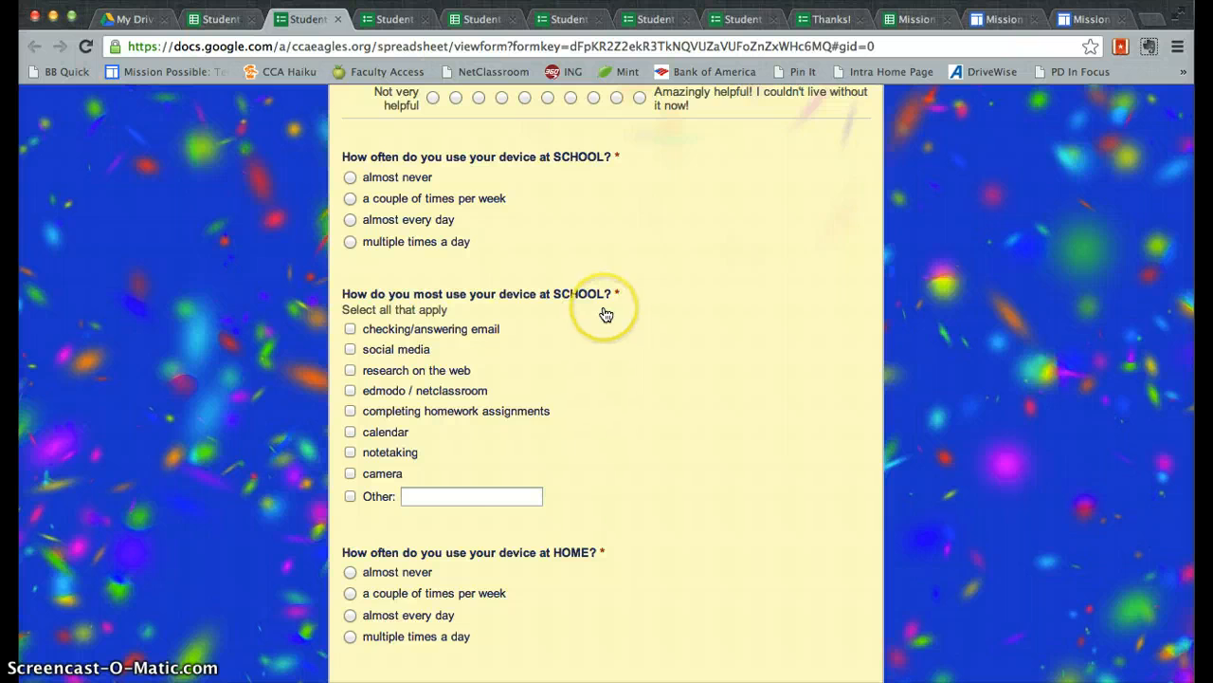
scroll(603, 314, "down", 3)
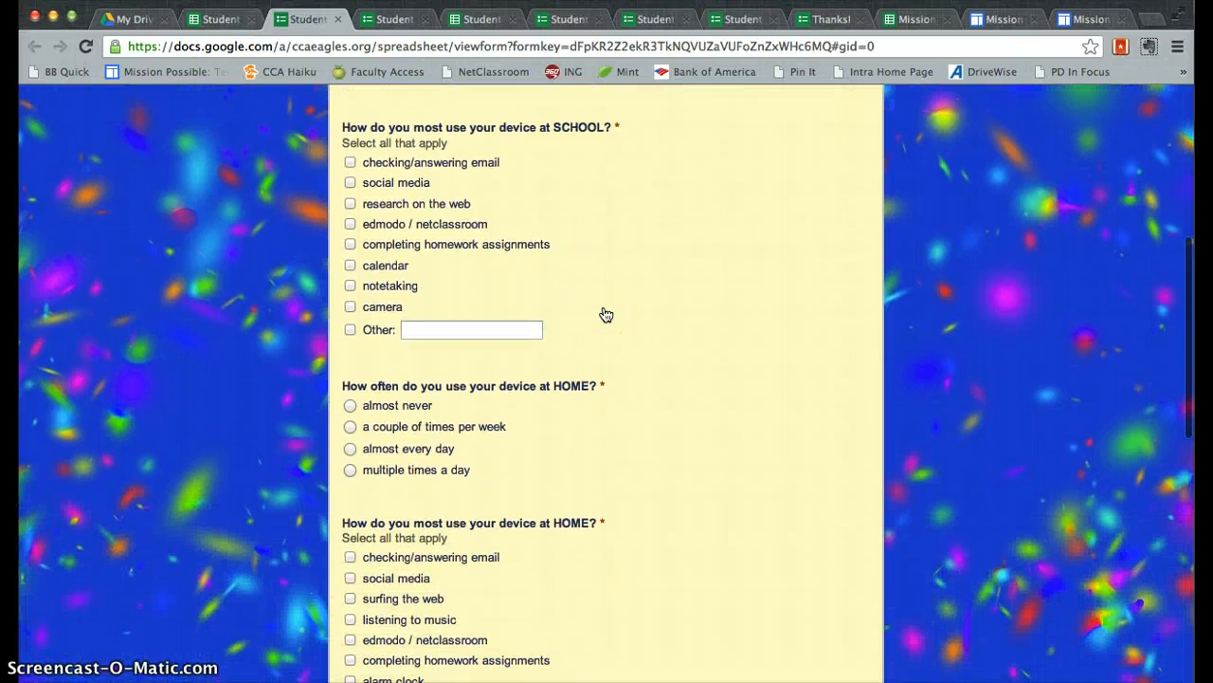
scroll(603, 312, "down", 2)
scroll(595, 465, "down", 2)
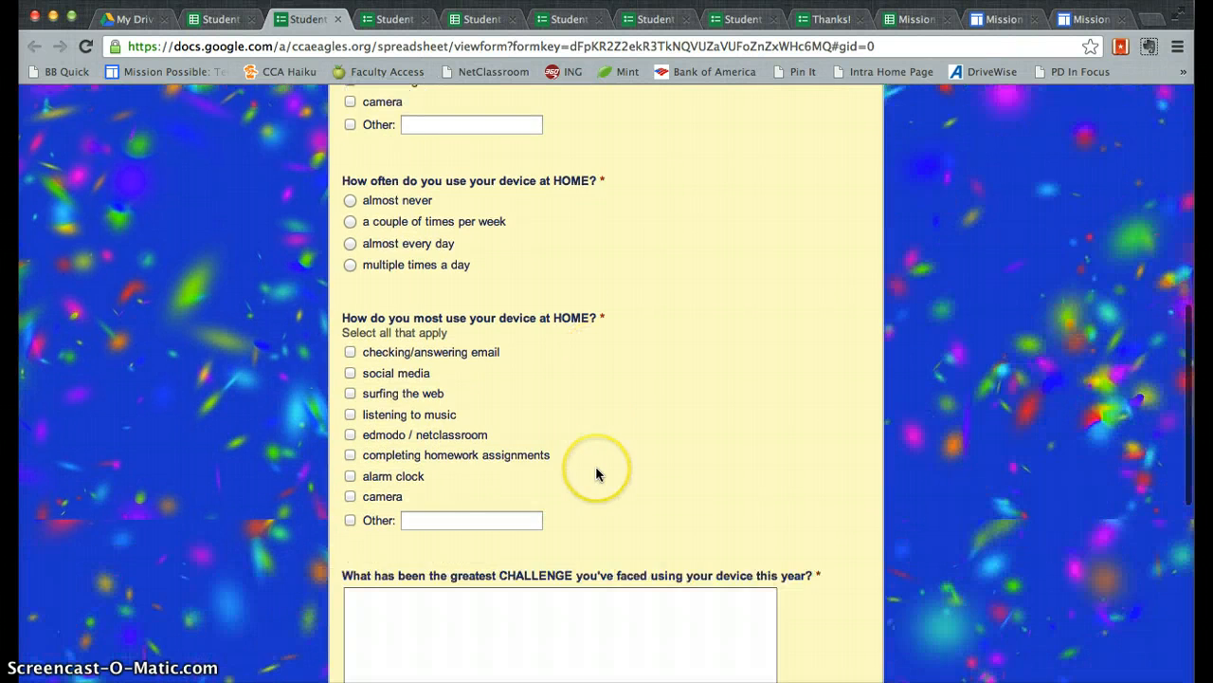
scroll(596, 465, "down", 5)
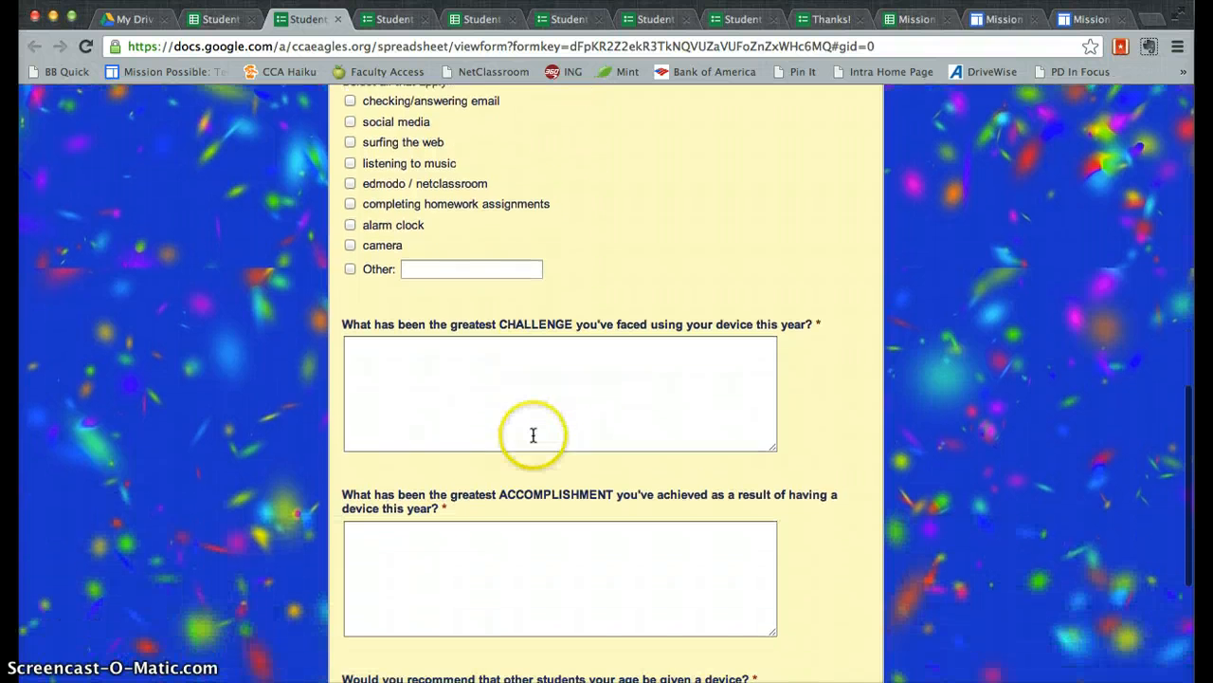
scroll(469, 382, "down", 3)
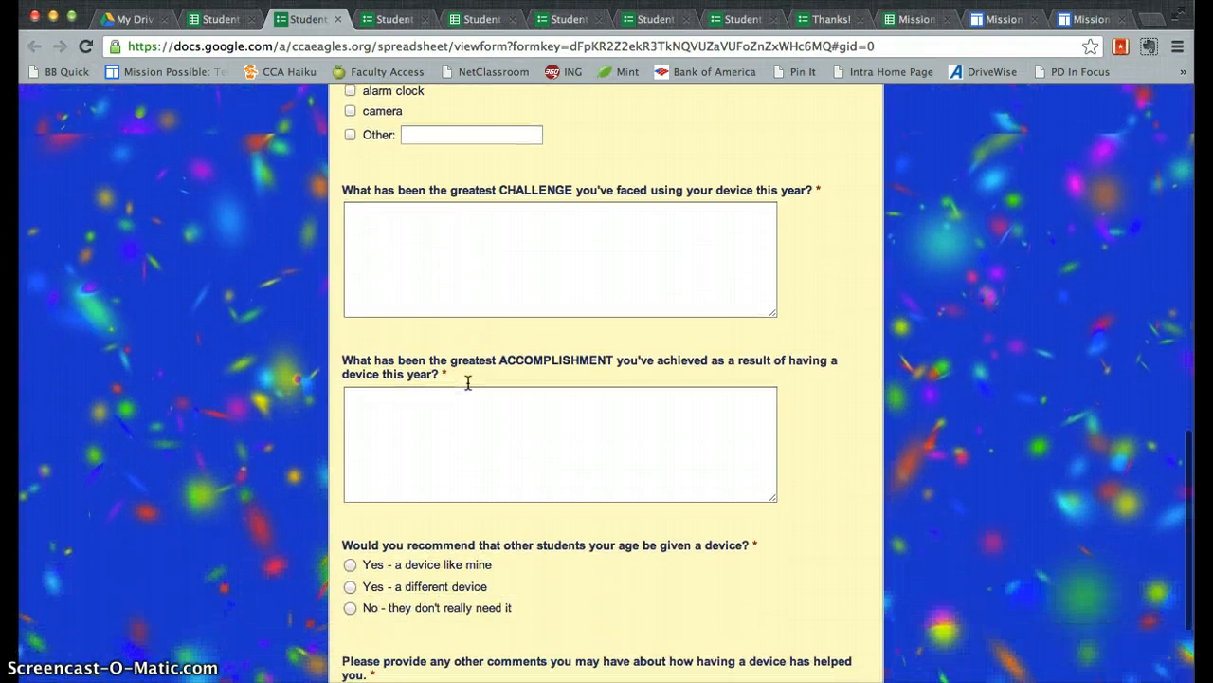
scroll(468, 382, "down", 2)
scroll(468, 382, "down", 3)
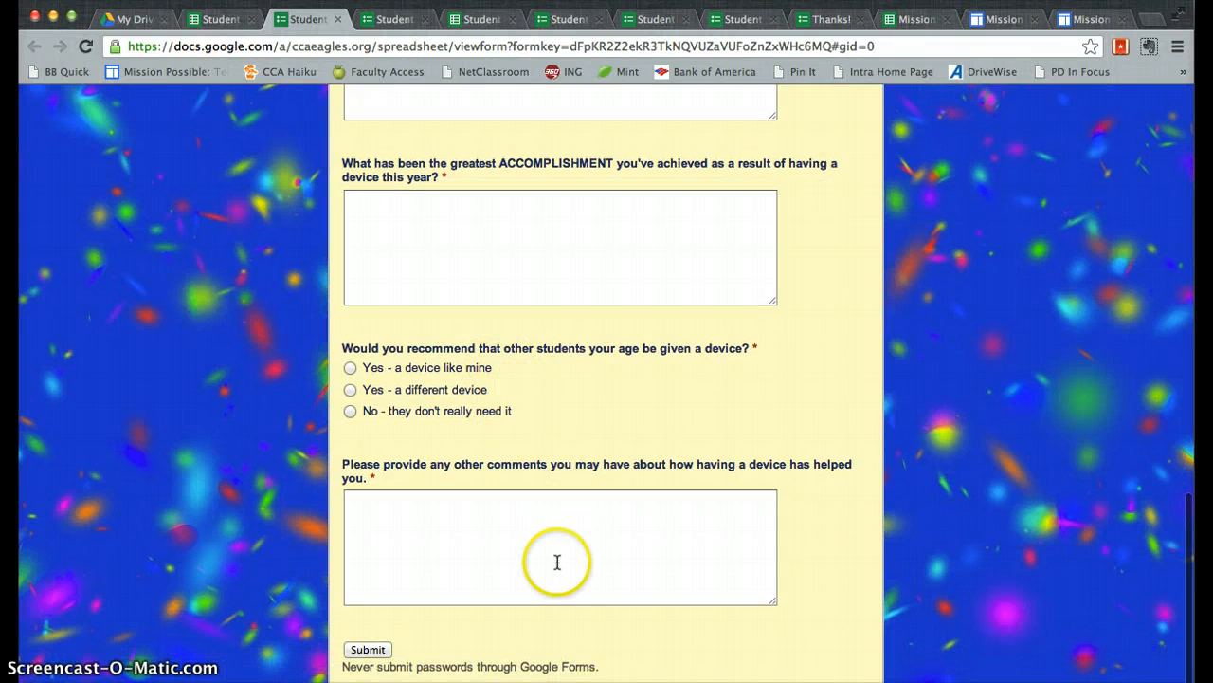
scroll(556, 576, "down", 1)
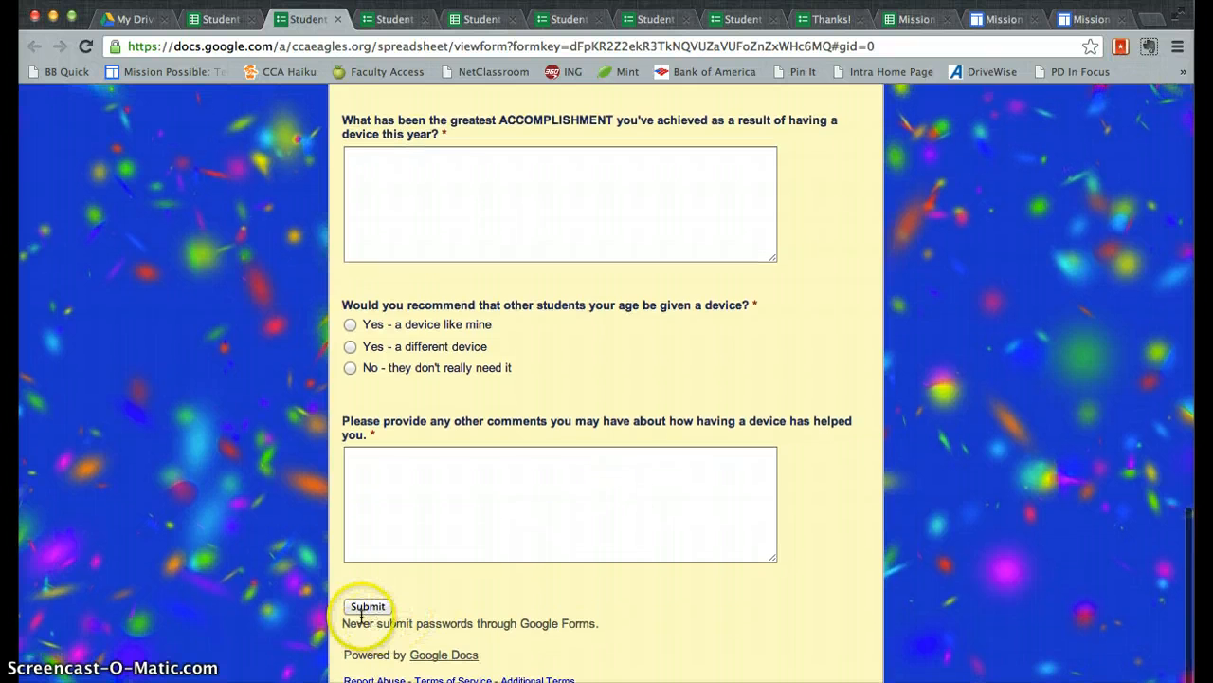
scroll(304, 547, "up", 15)
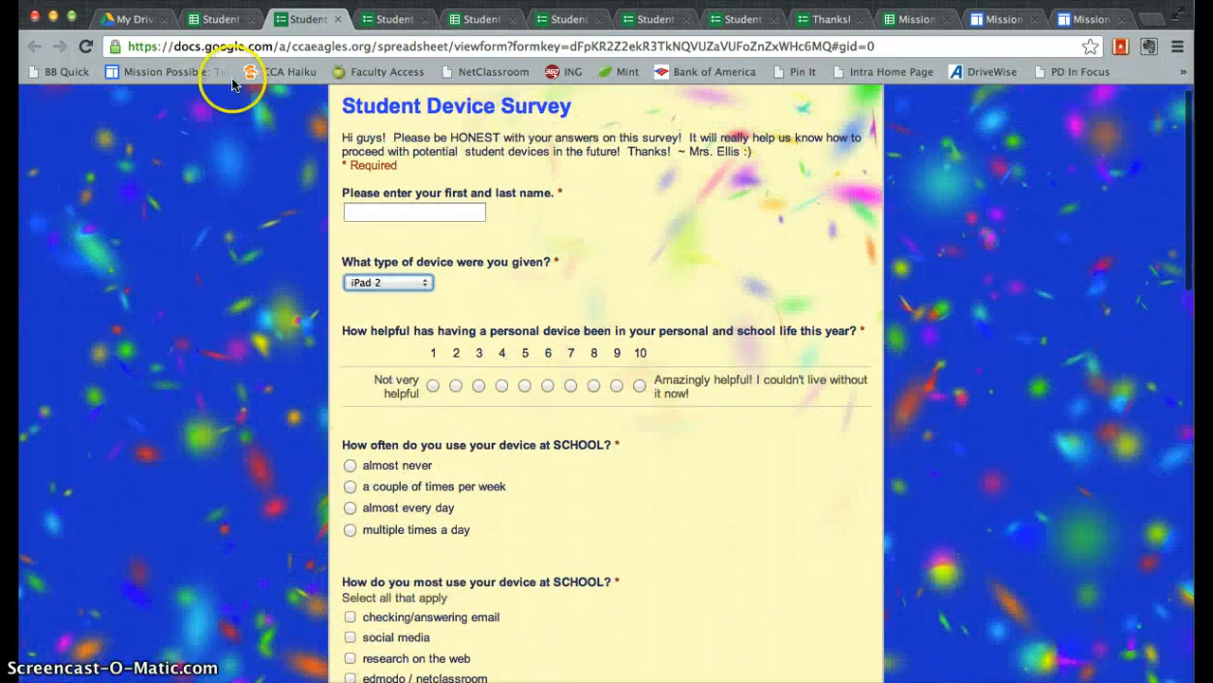
left_click(337, 19)
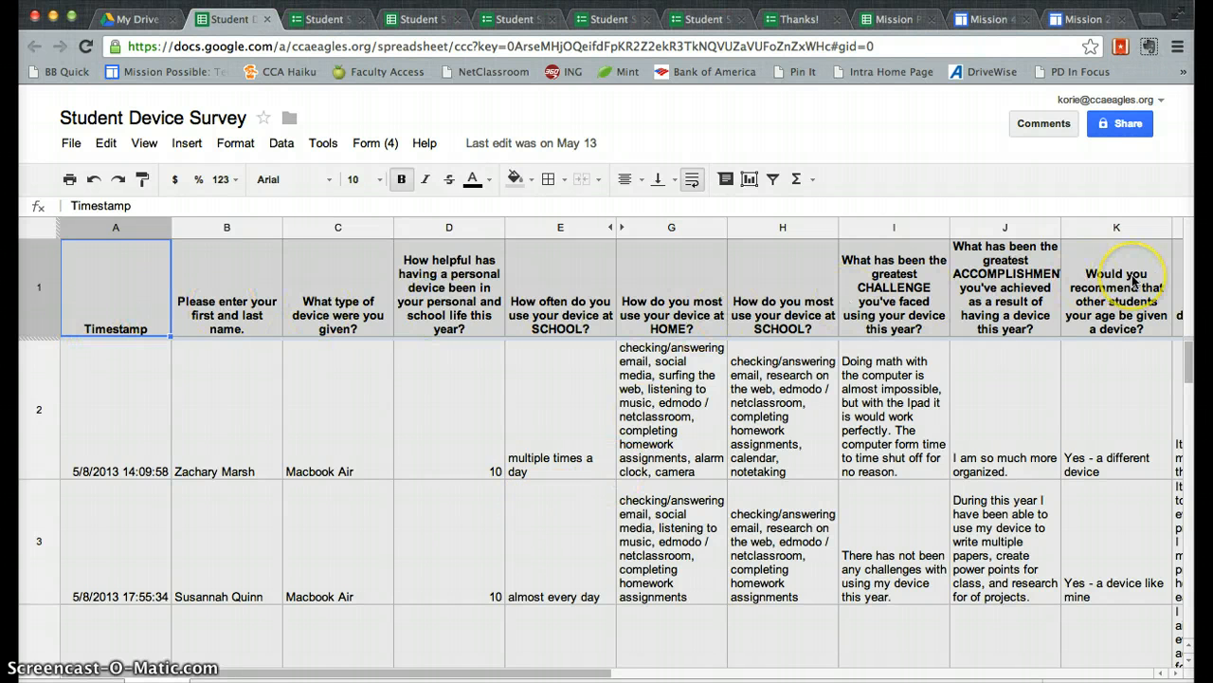
Look across the answer columns and down the response rows of the Student Device Survey spreadsheet
scroll(1134, 278, "right", 10)
scroll(1134, 279, "left", 10)
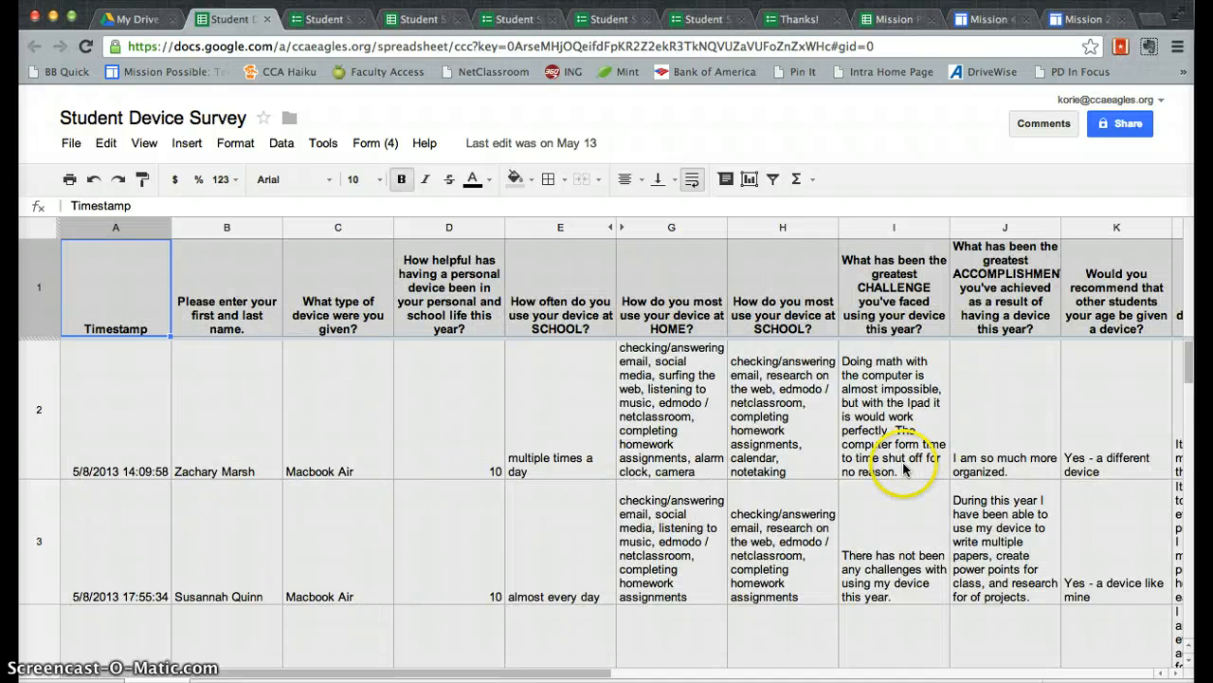
scroll(904, 469, "down", 10)
scroll(904, 469, "up", 10)
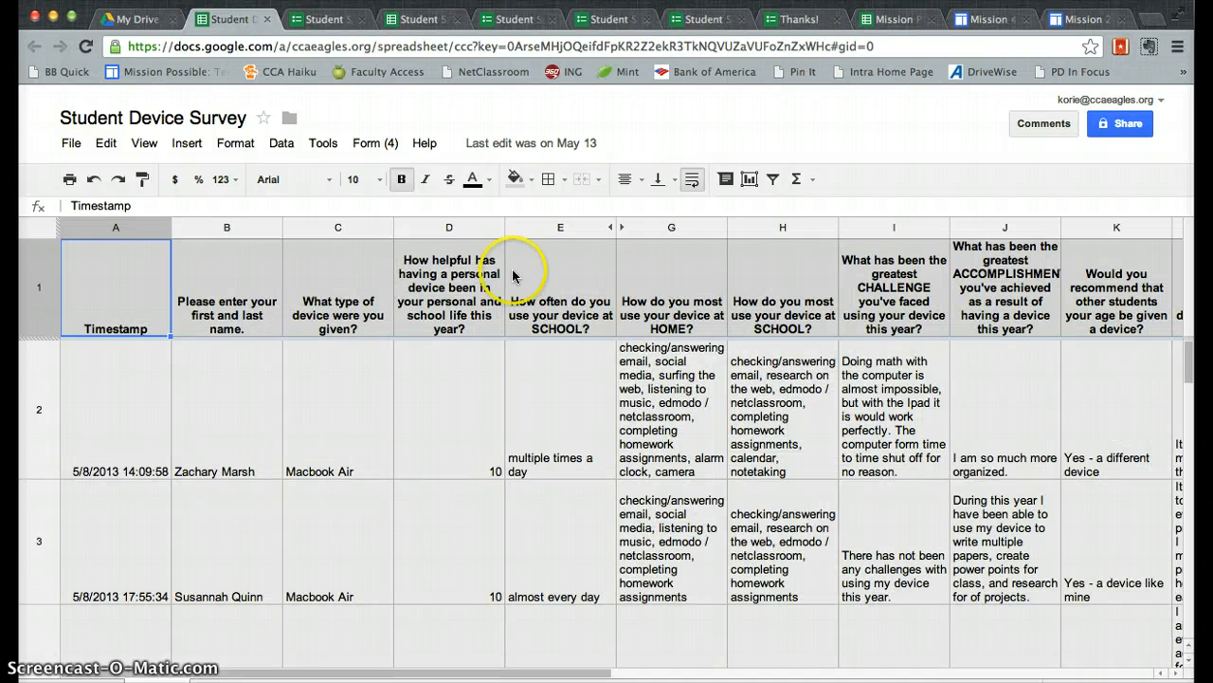
Show the summary of responses for the Student Device Survey form
left_click(321, 143)
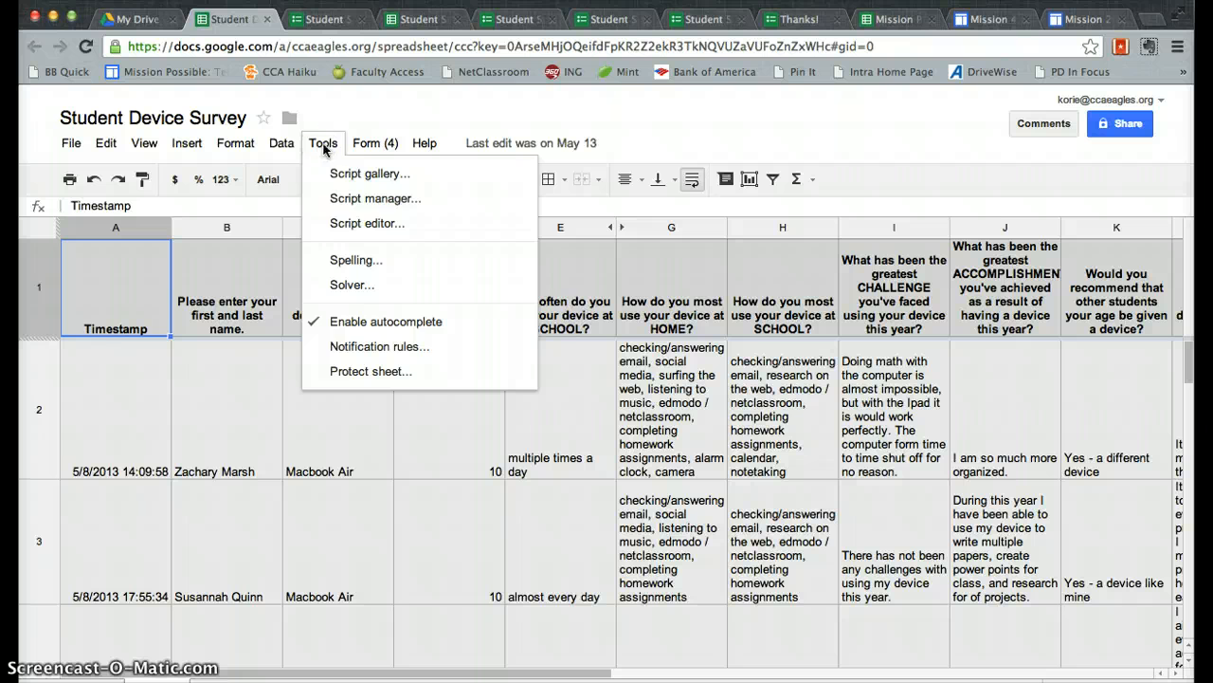
left_click(365, 144)
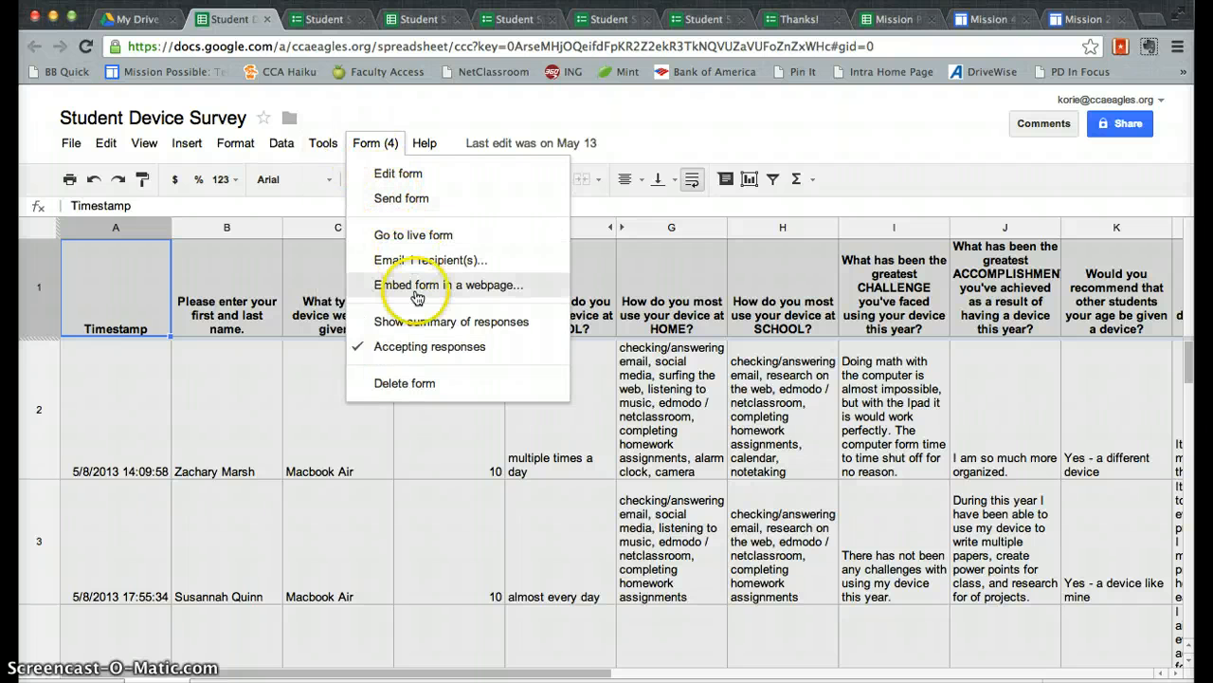
left_click(417, 323)
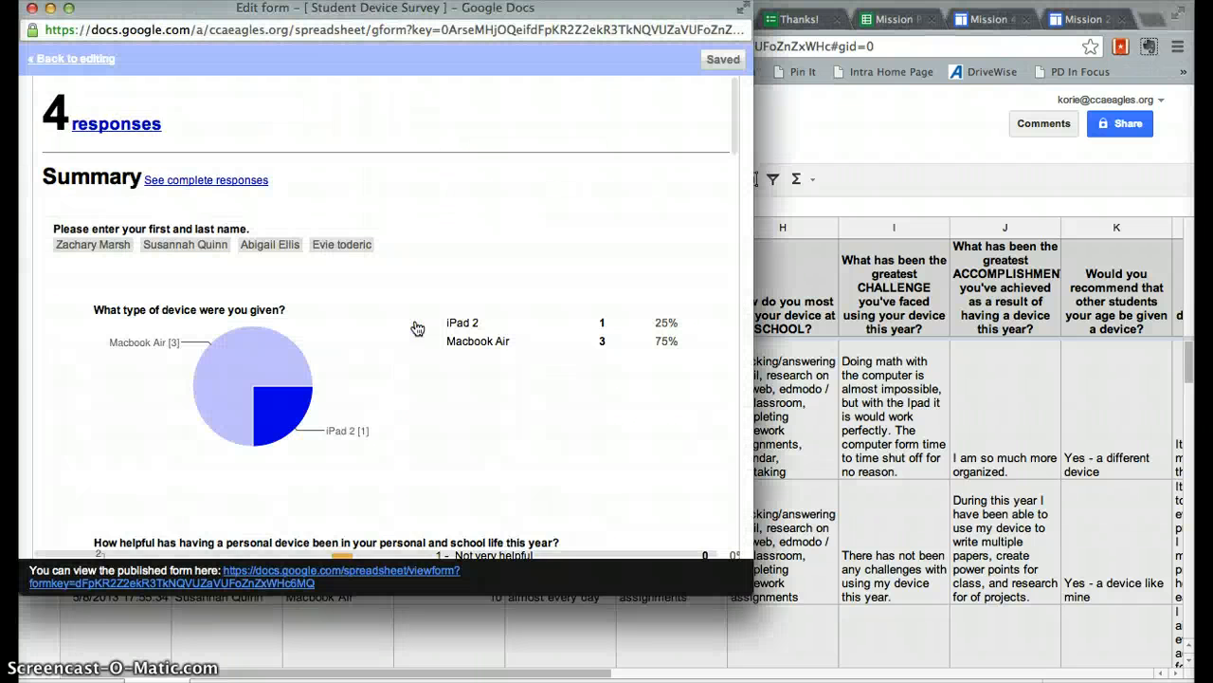
left_click(412, 415)
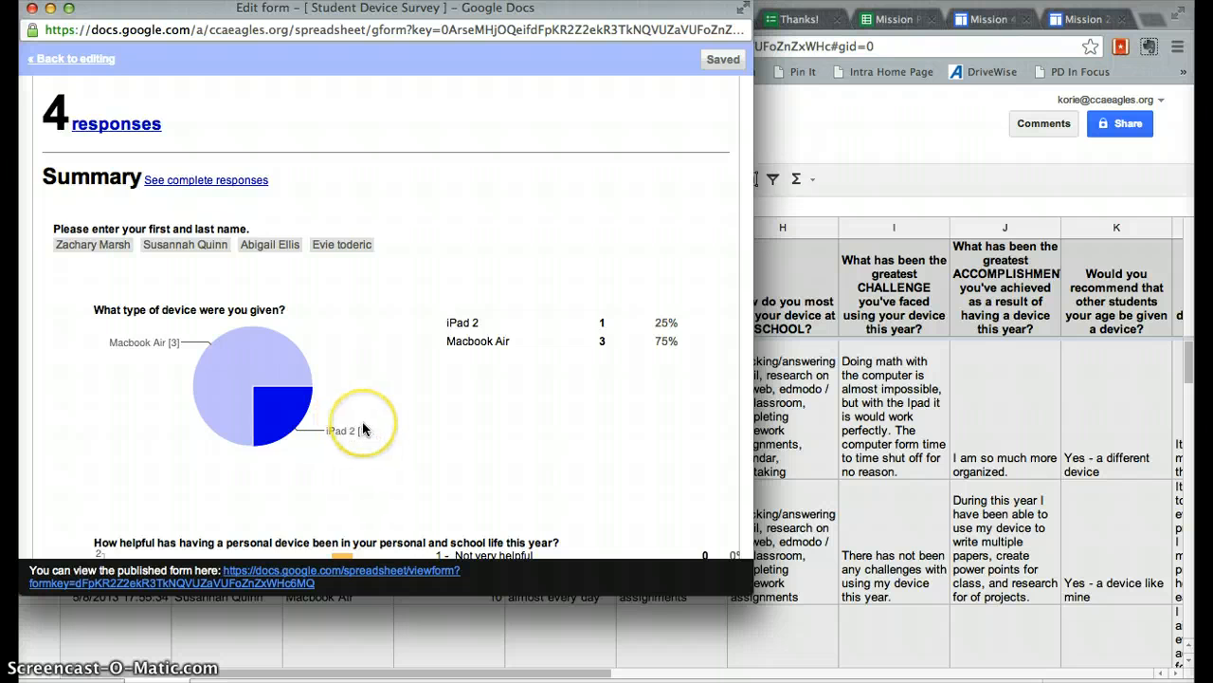
Examine the charts and written answers for each question through to the daily responses graph, and close the summary window
scroll(362, 421, "down", 5)
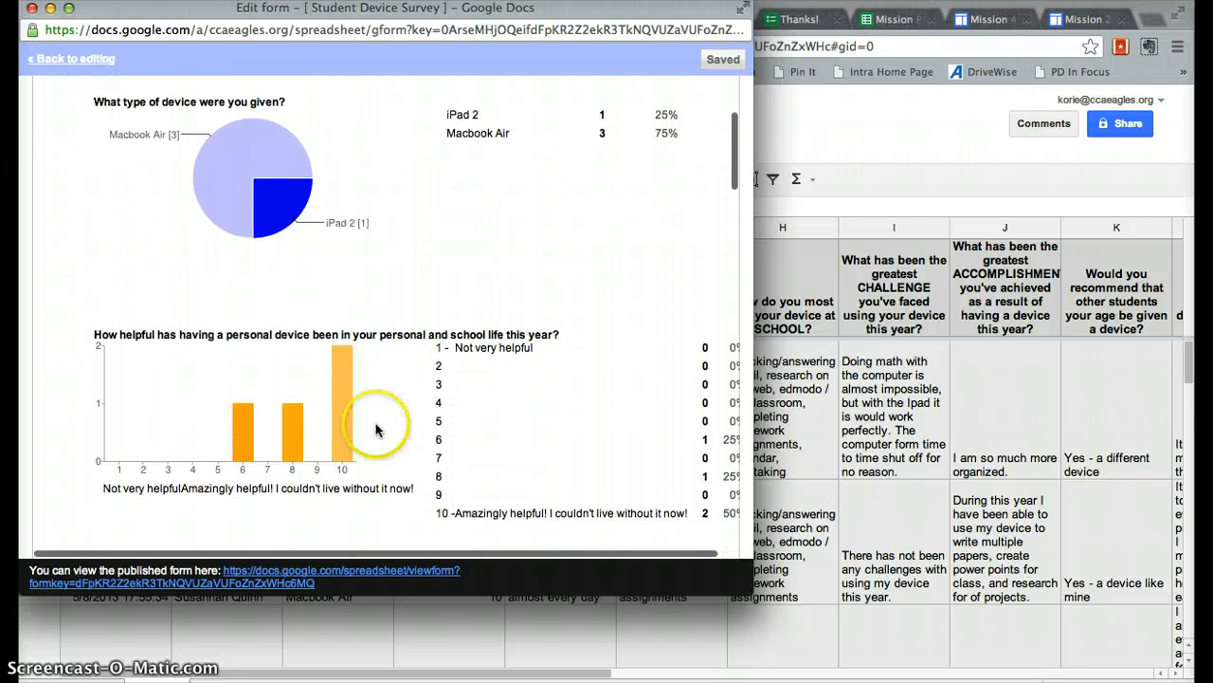
scroll(376, 429, "down", 3)
scroll(384, 433, "down", 12)
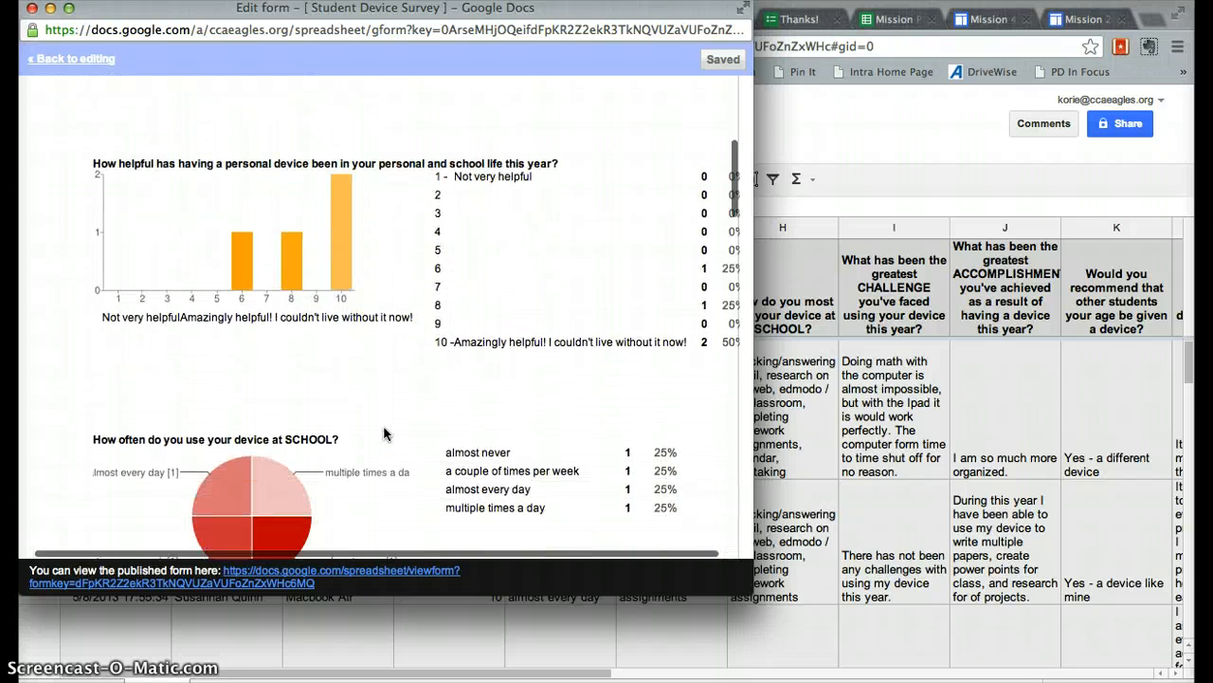
scroll(384, 433, "down", 2)
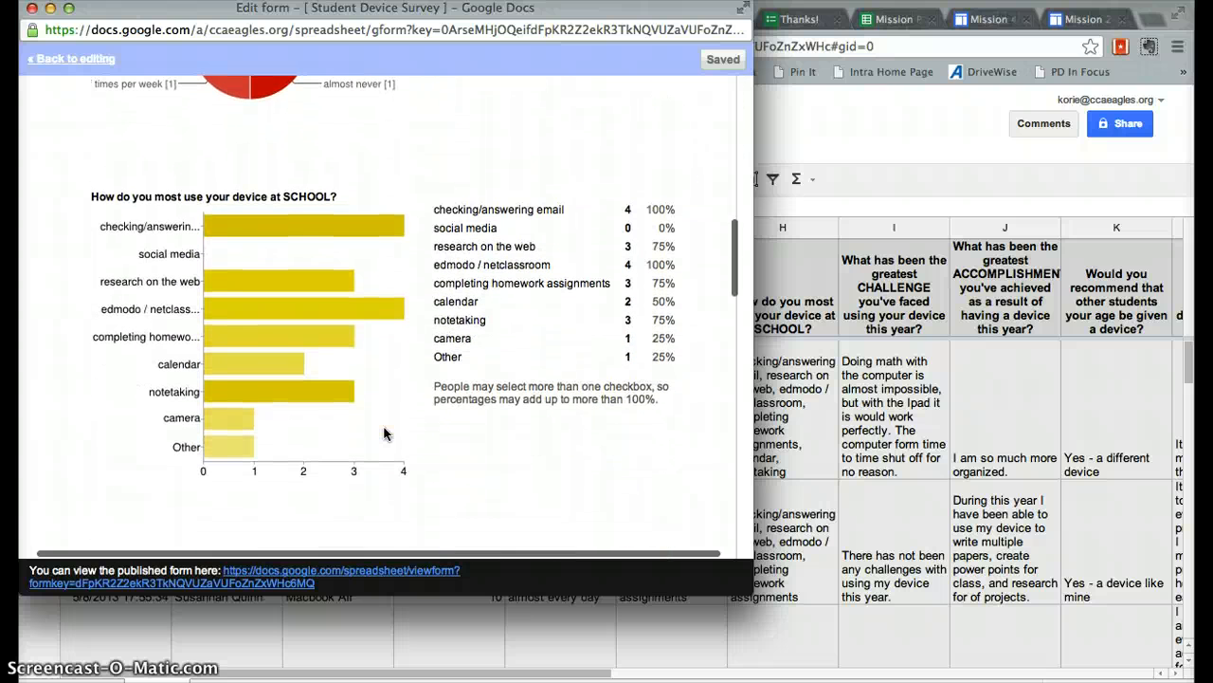
scroll(384, 434, "down", 11)
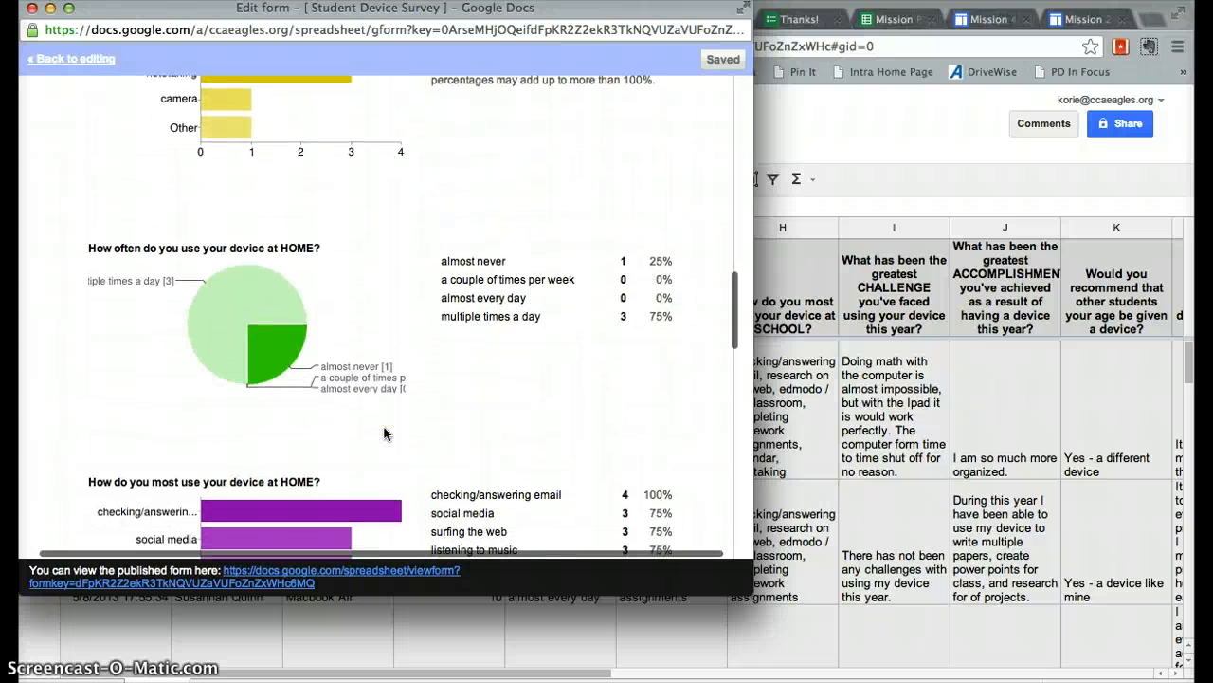
scroll(384, 433, "down", 10)
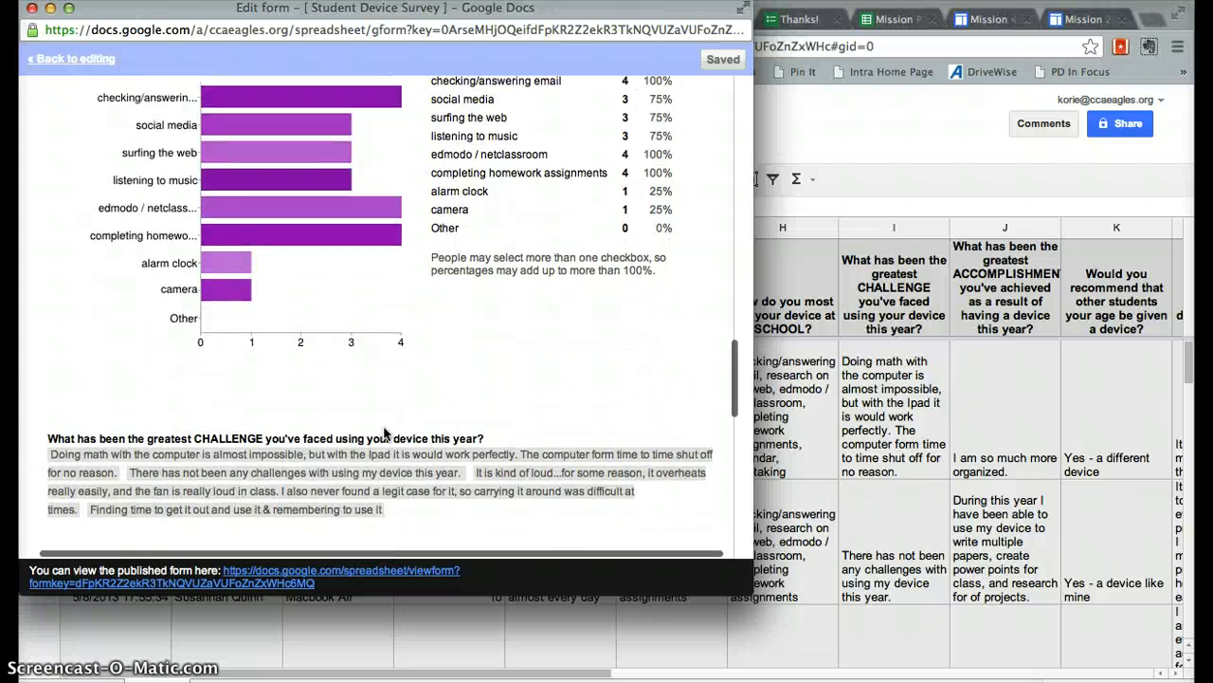
scroll(384, 433, "down", 1)
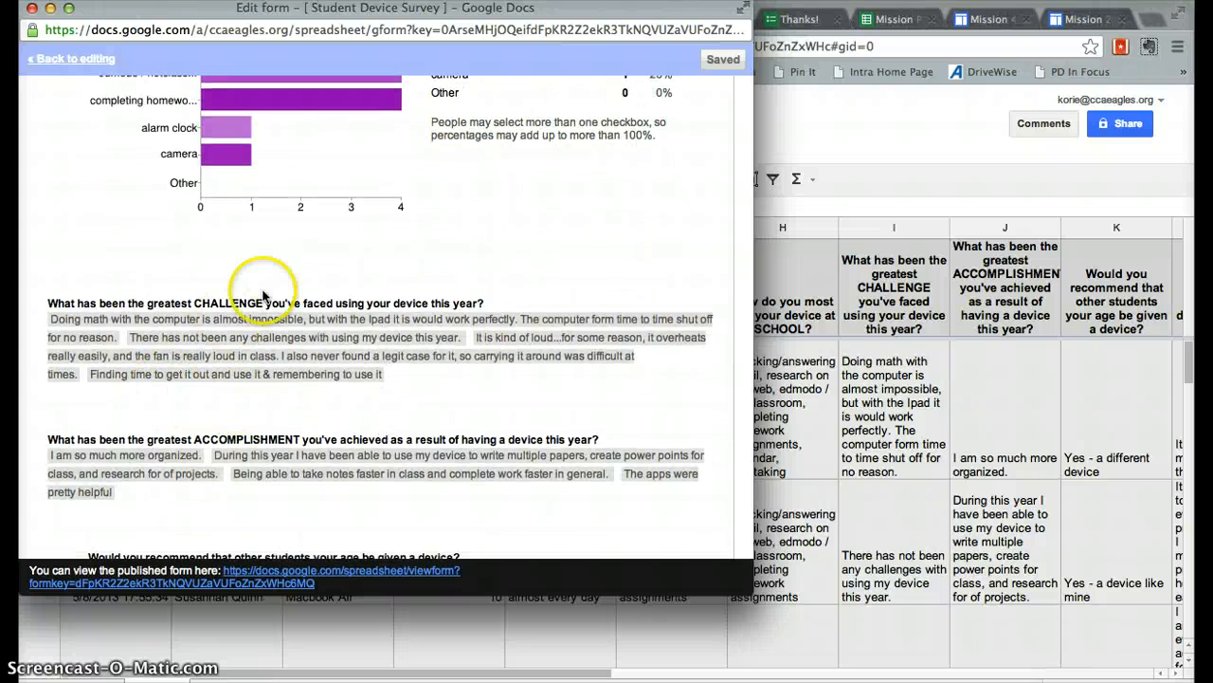
scroll(345, 424, "down", 15)
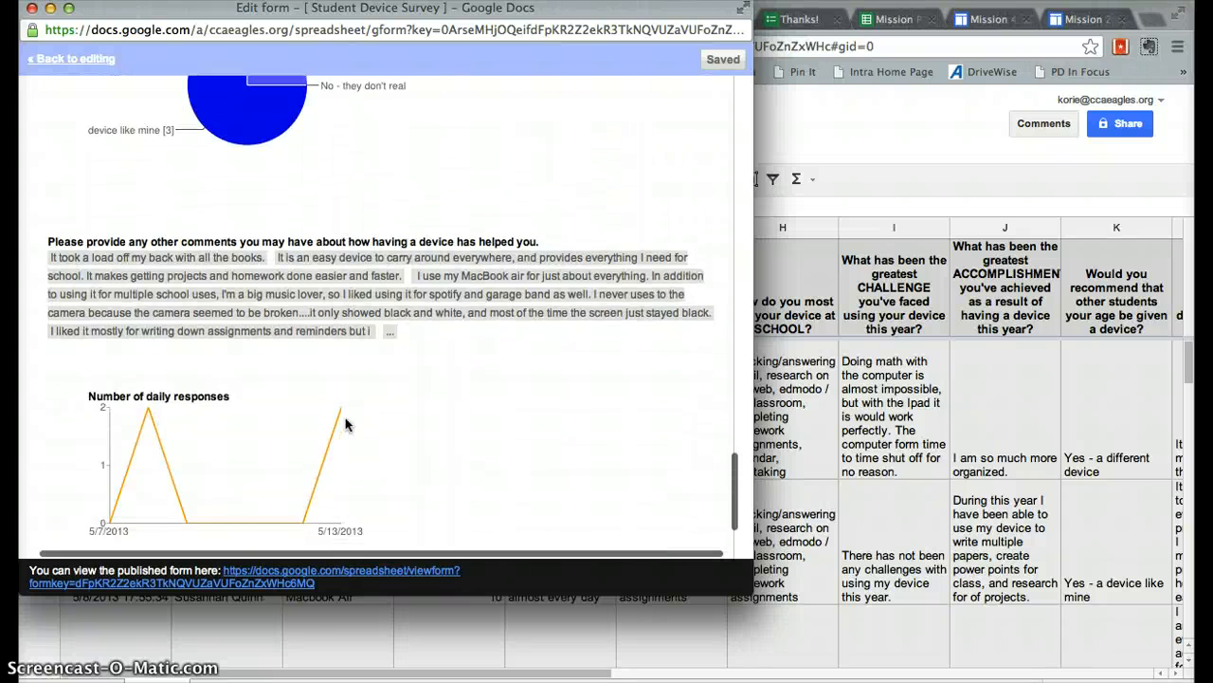
scroll(345, 424, "up", 20)
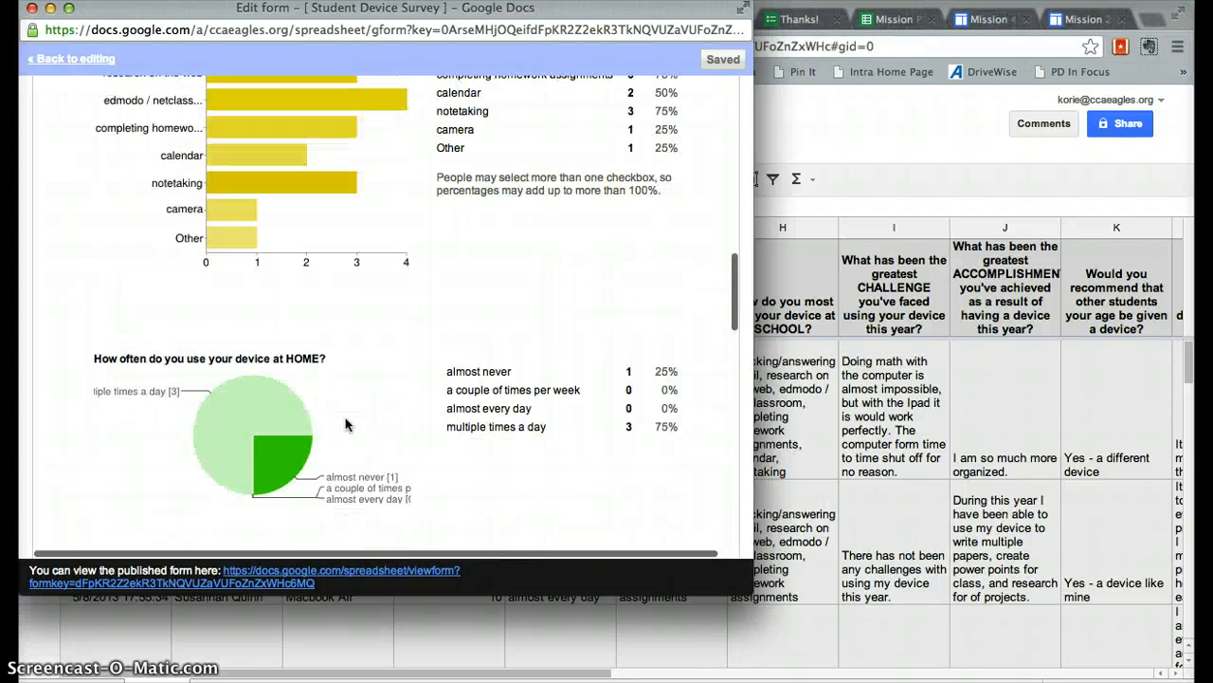
scroll(345, 424, "up", 3)
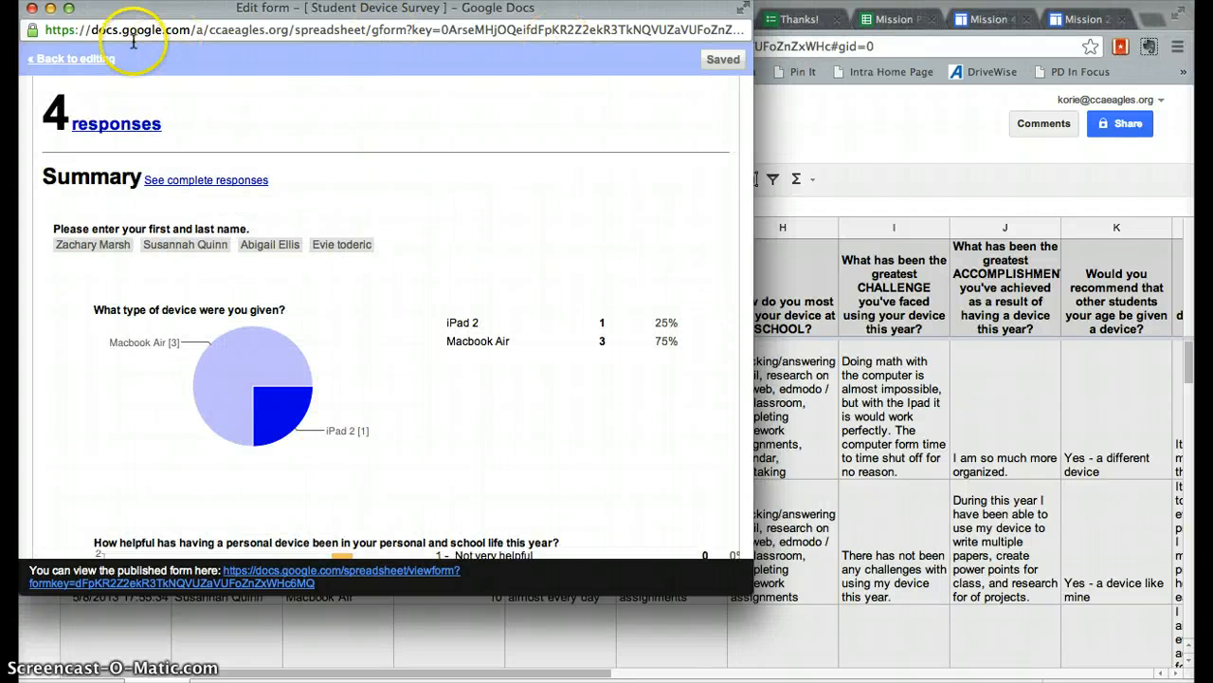
left_click(32, 8)
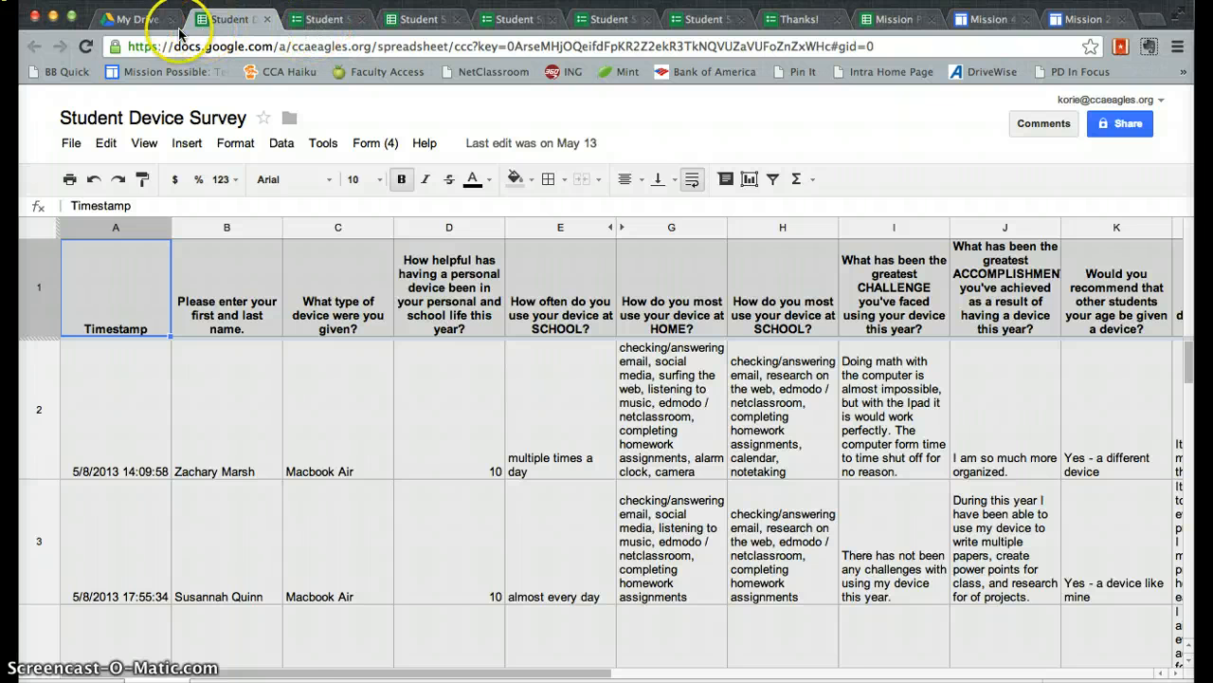
Look through the My Drive file list for other existing forms to use as examples
left_click(128, 19)
scroll(398, 501, "down", 3)
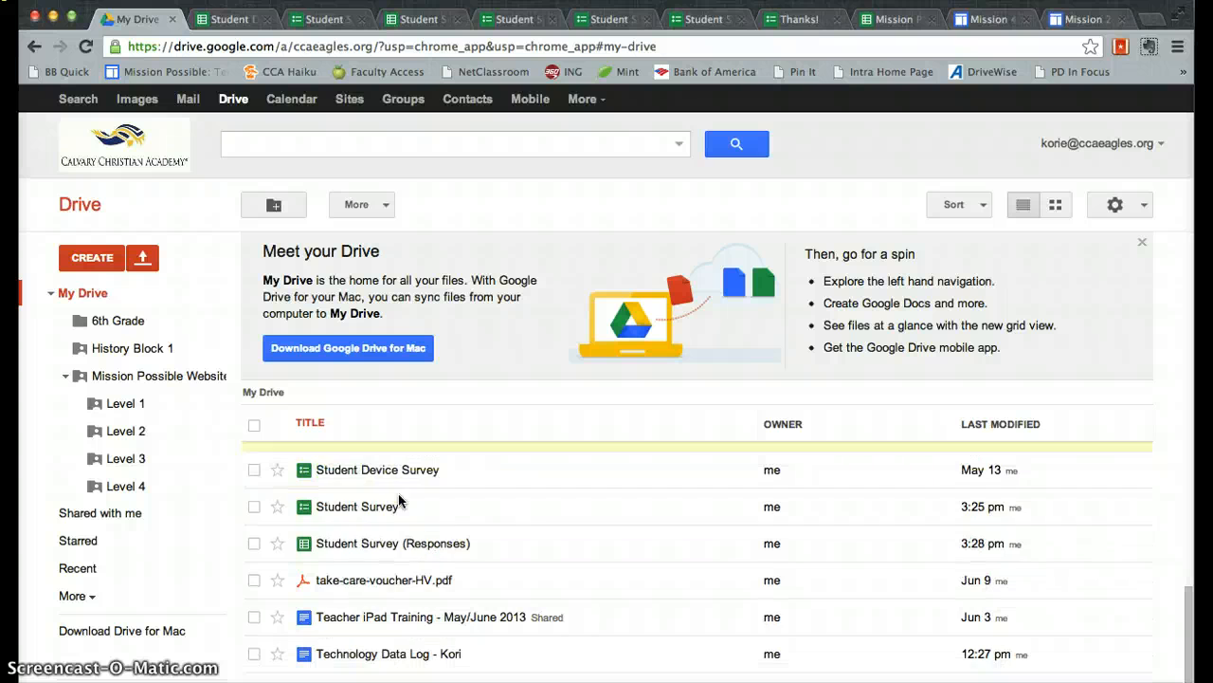
scroll(427, 623, "down", 1)
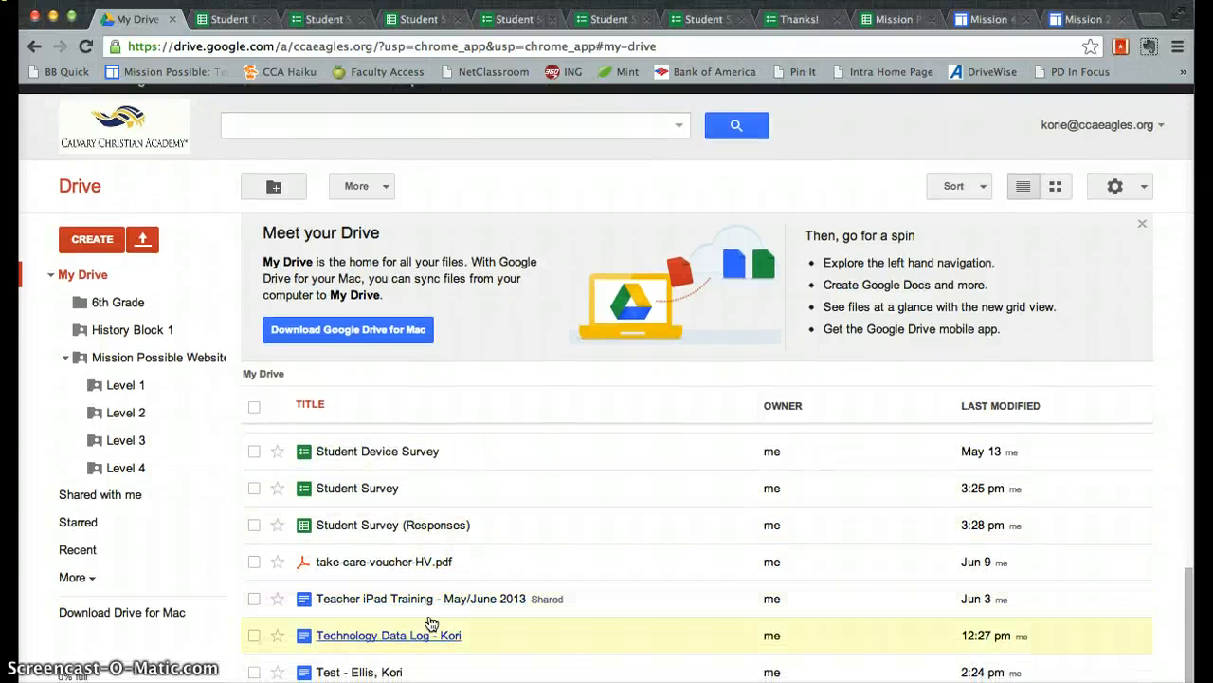
scroll(431, 622, "up", 5)
scroll(431, 623, "up", 5)
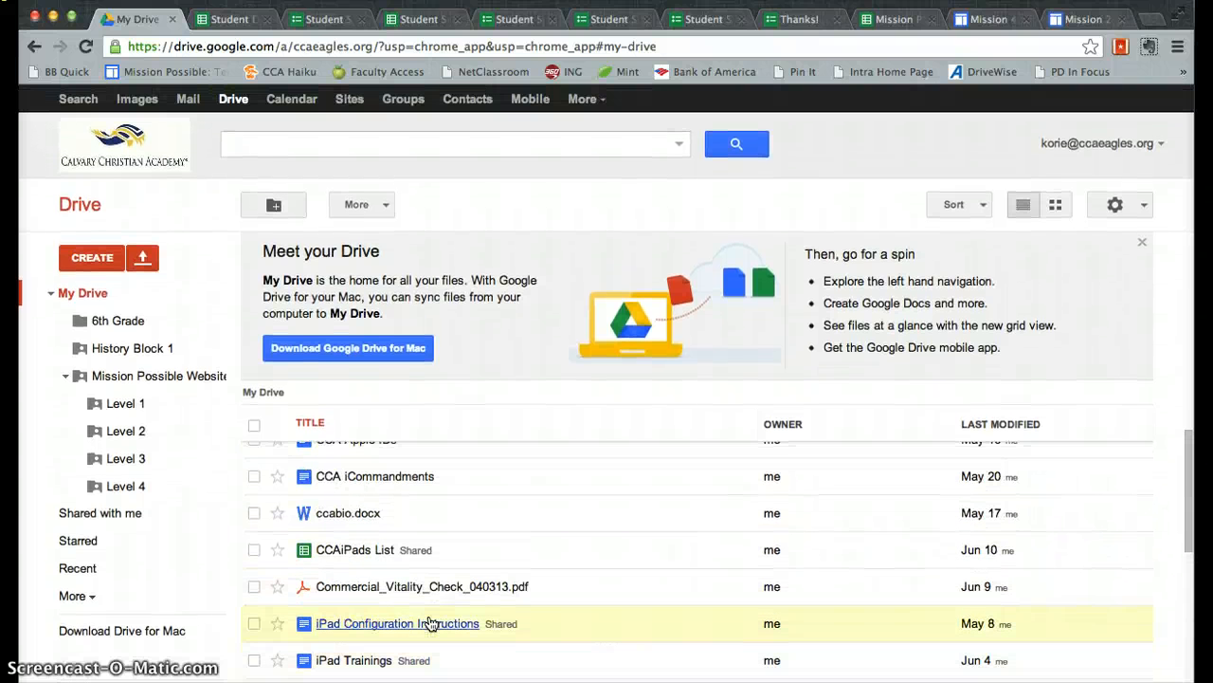
scroll(431, 623, "up", 2)
scroll(432, 623, "down", 4)
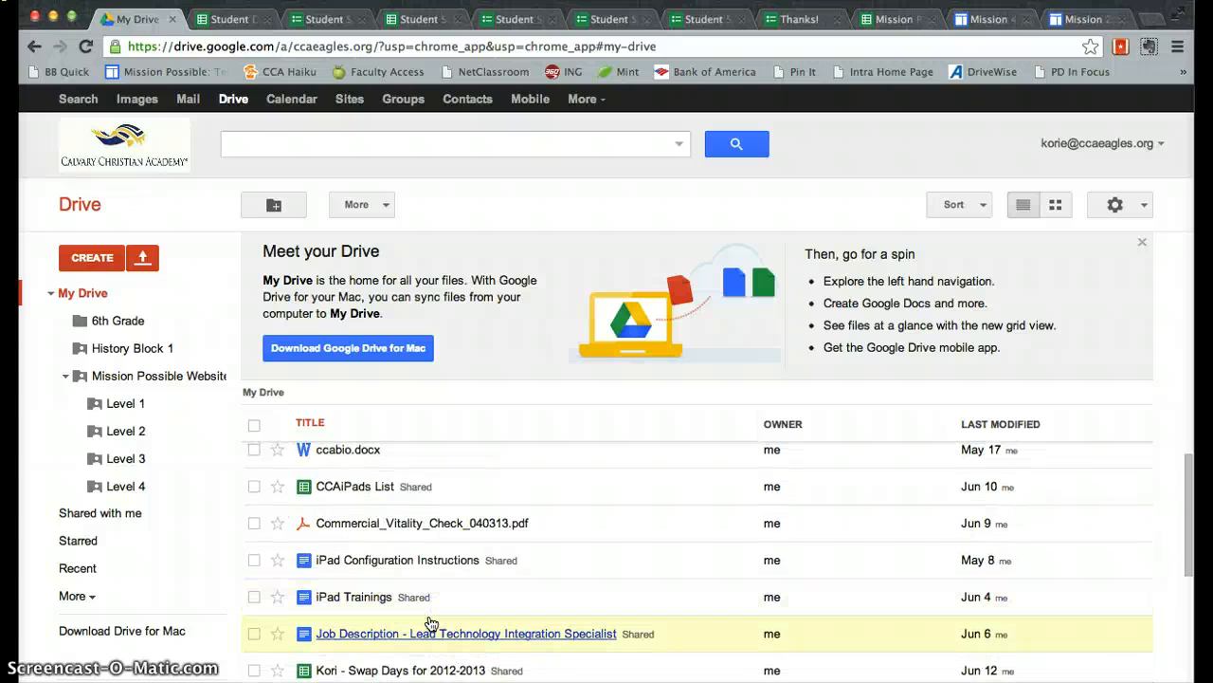
scroll(431, 623, "down", 4)
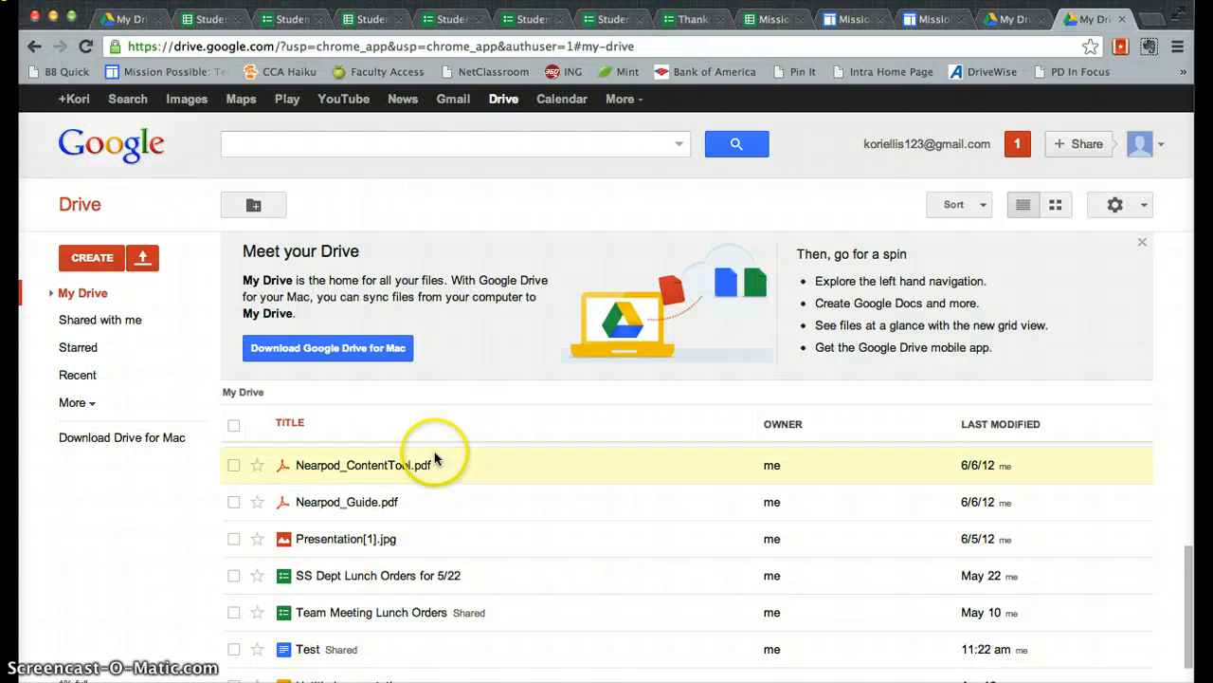
Open the SS Dept Lunch Orders for 5/22 spreadsheet from Drive and read through its live form
left_click(384, 582)
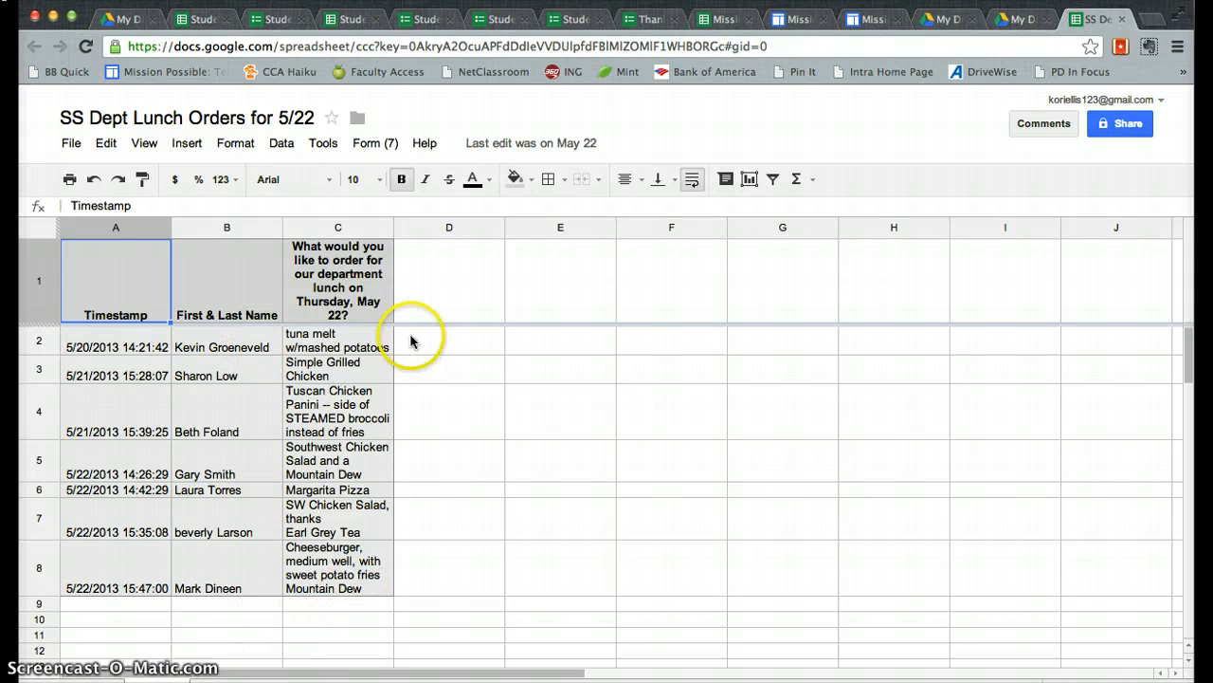
left_click(381, 143)
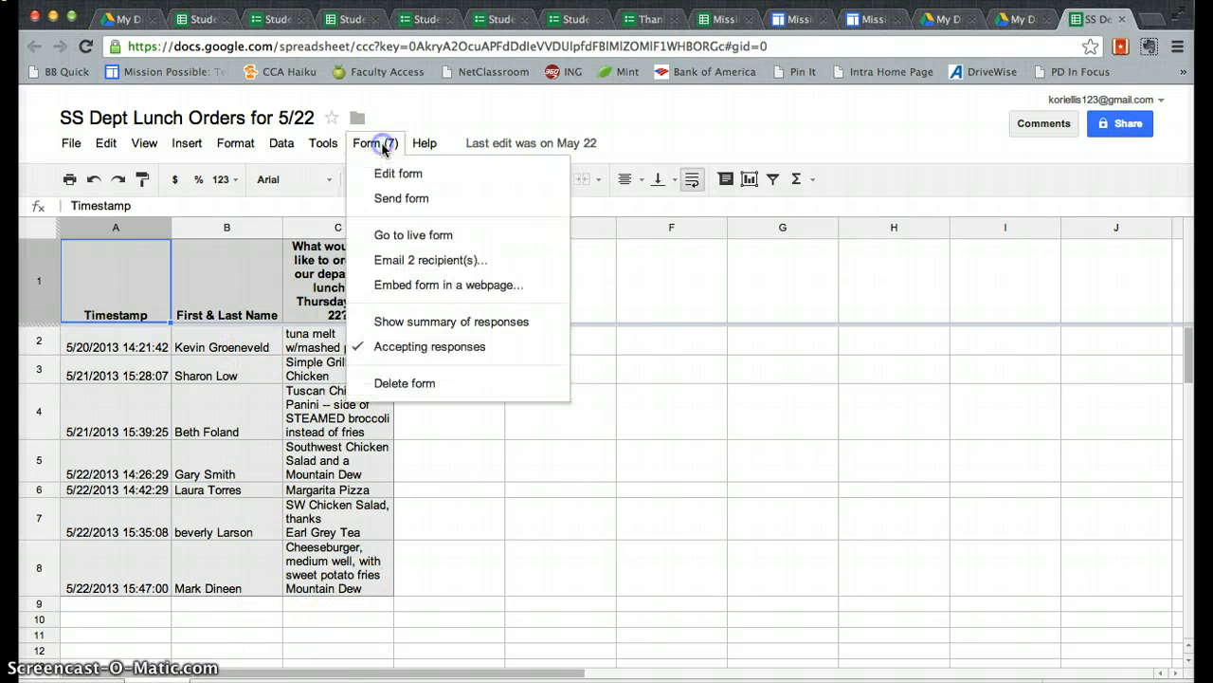
left_click(414, 235)
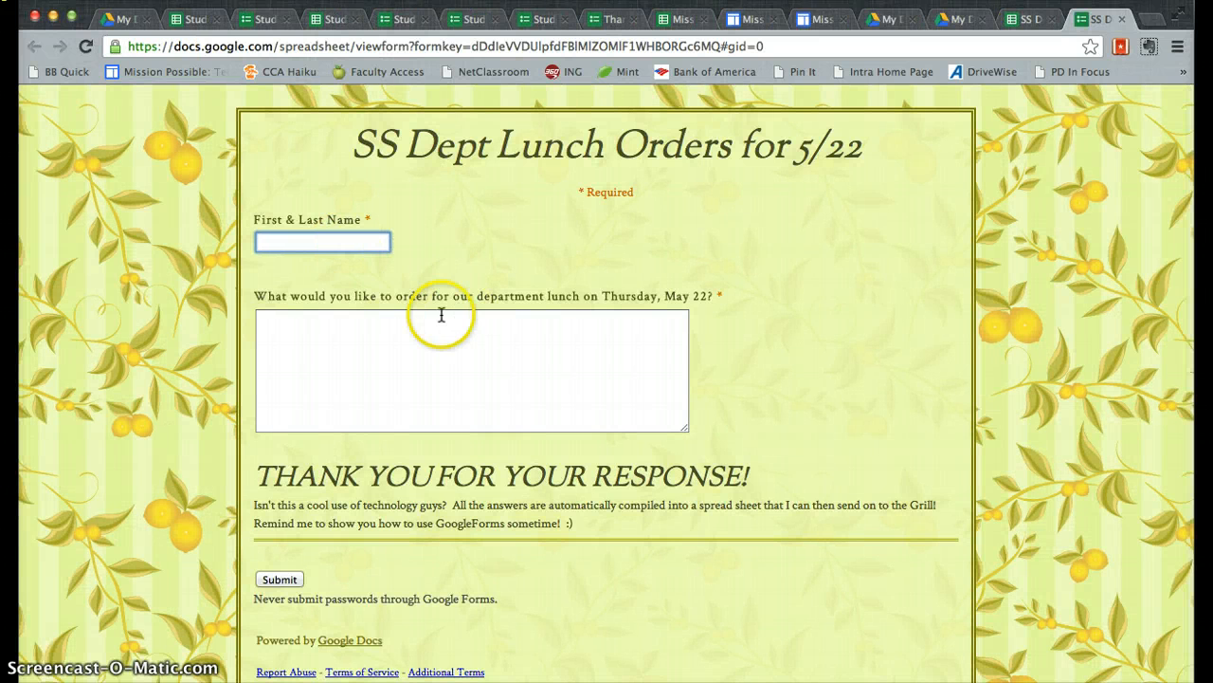
scroll(721, 311, "down", 1)
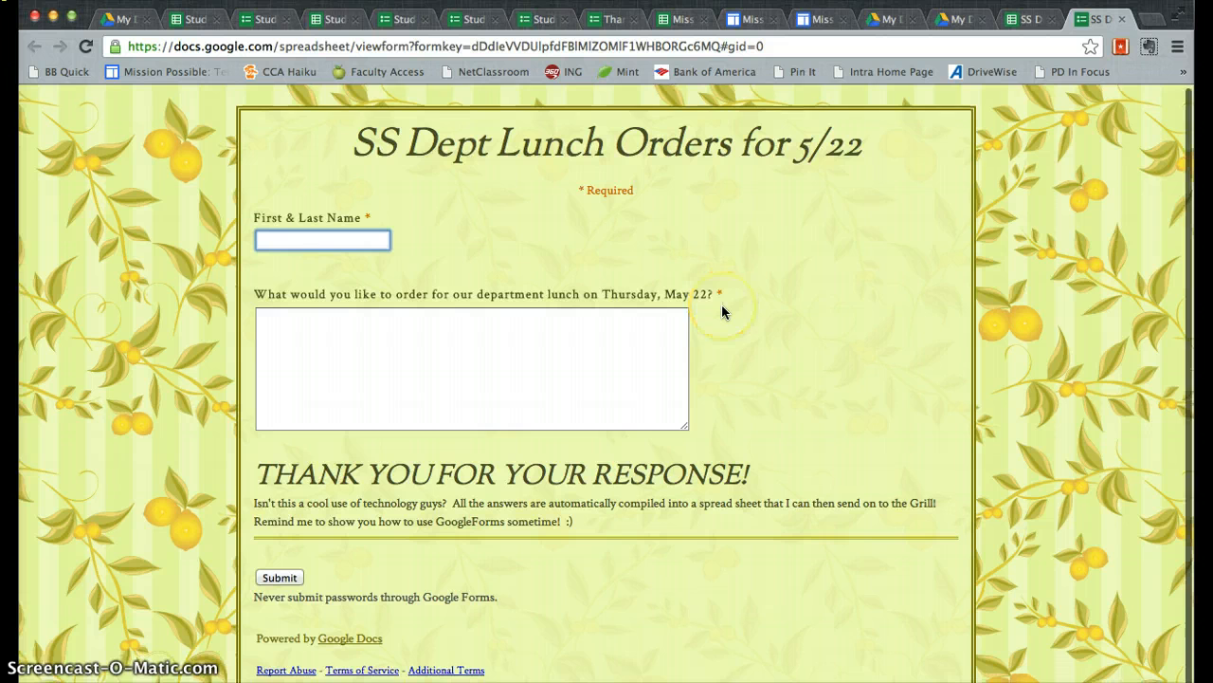
scroll(722, 307, "down", 1)
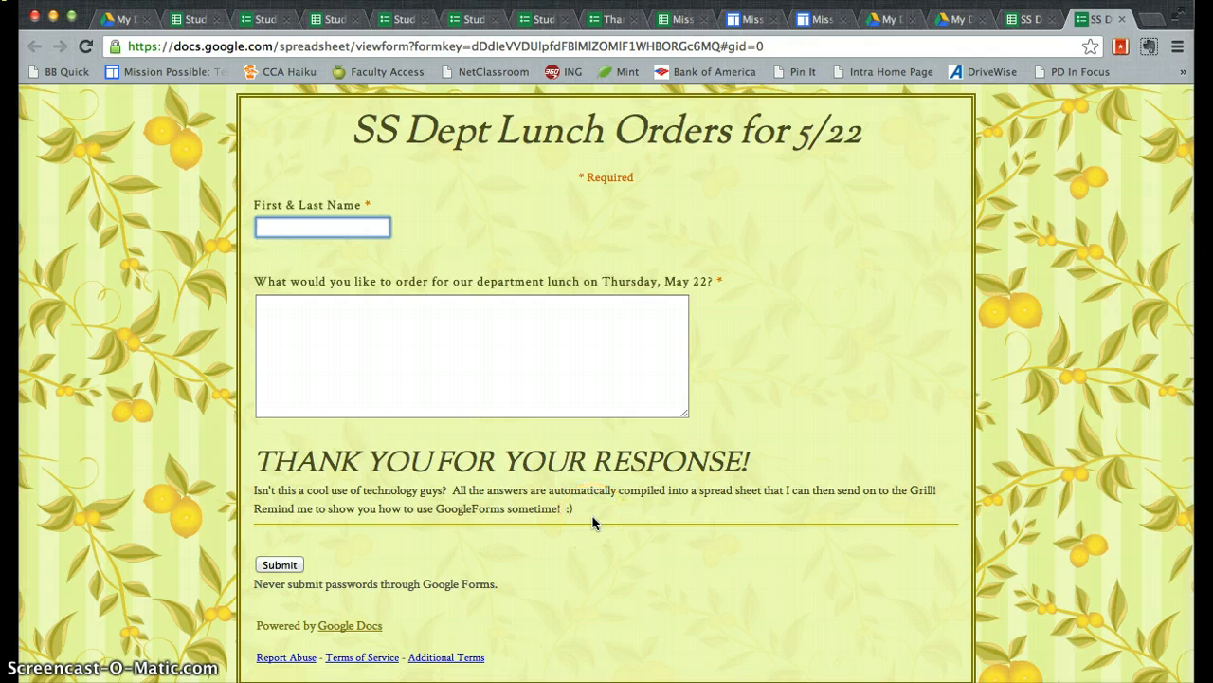
Open the Team Meeting Lunch Orders spreadsheet from the same Drive file list and go to its live form
left_click(1031, 21)
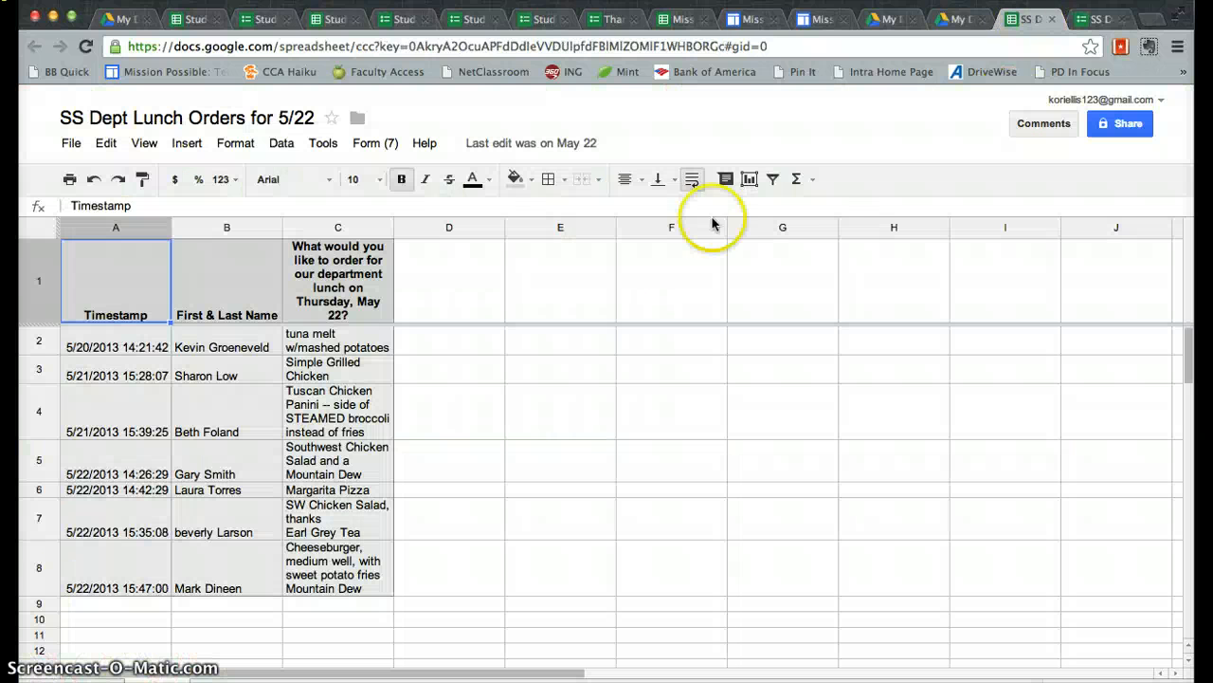
left_click(952, 21)
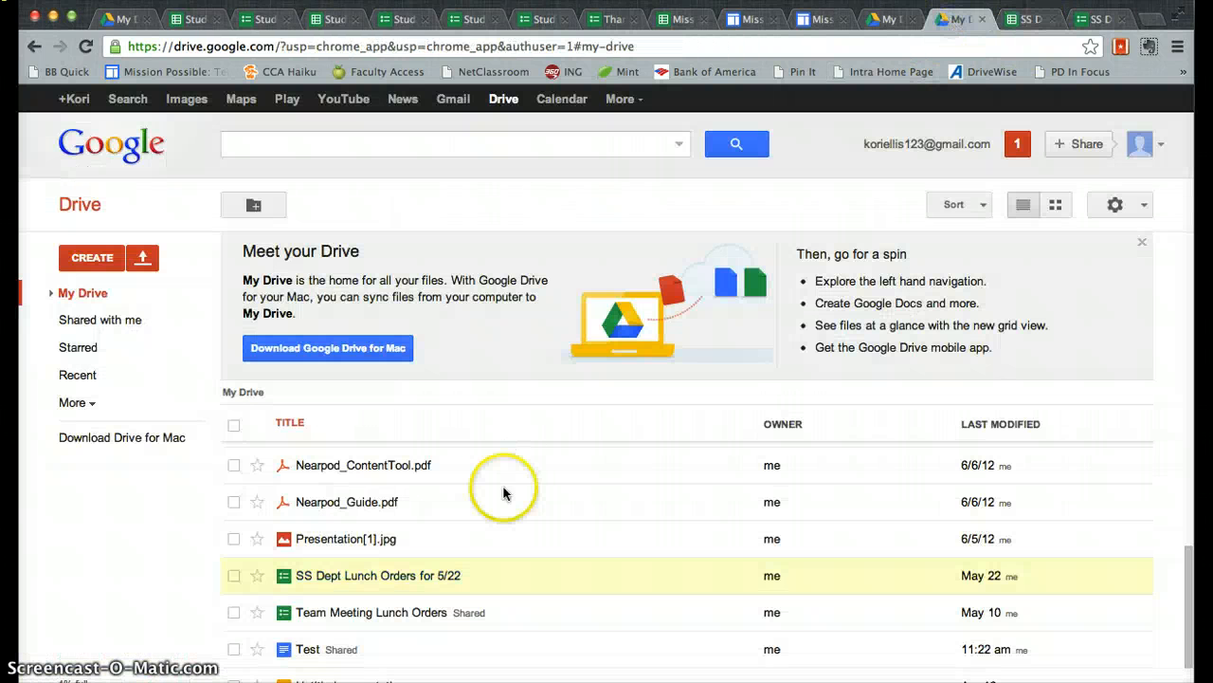
left_click(369, 613)
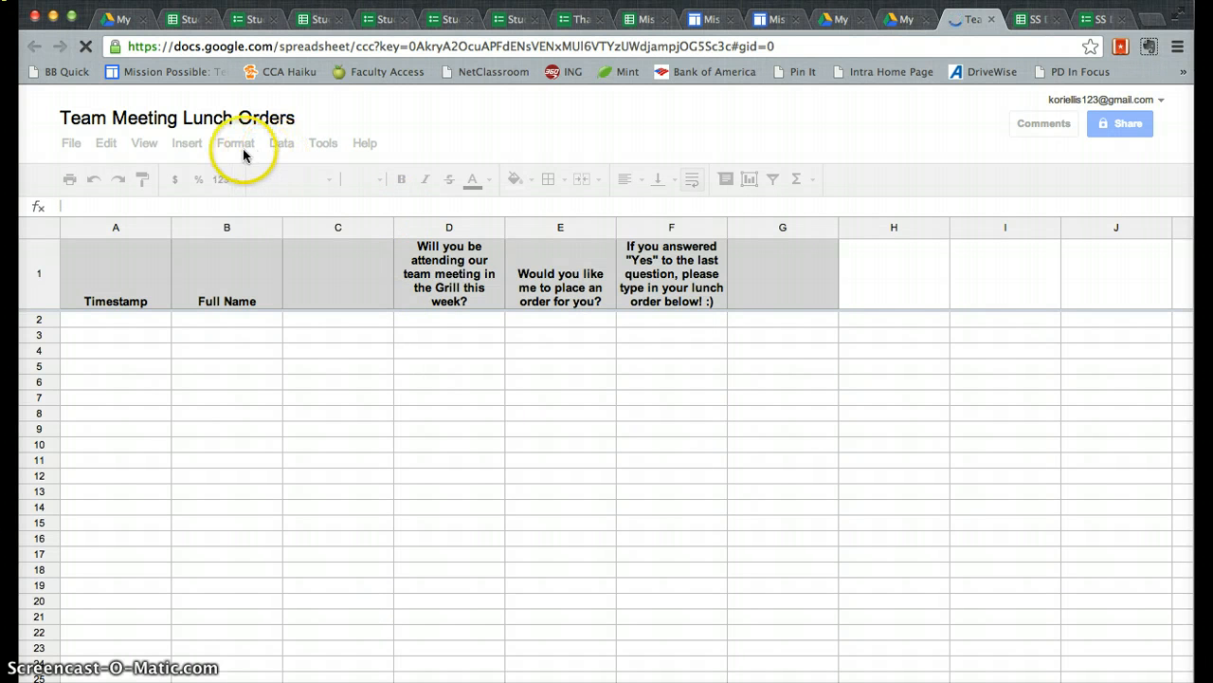
left_click(370, 143)
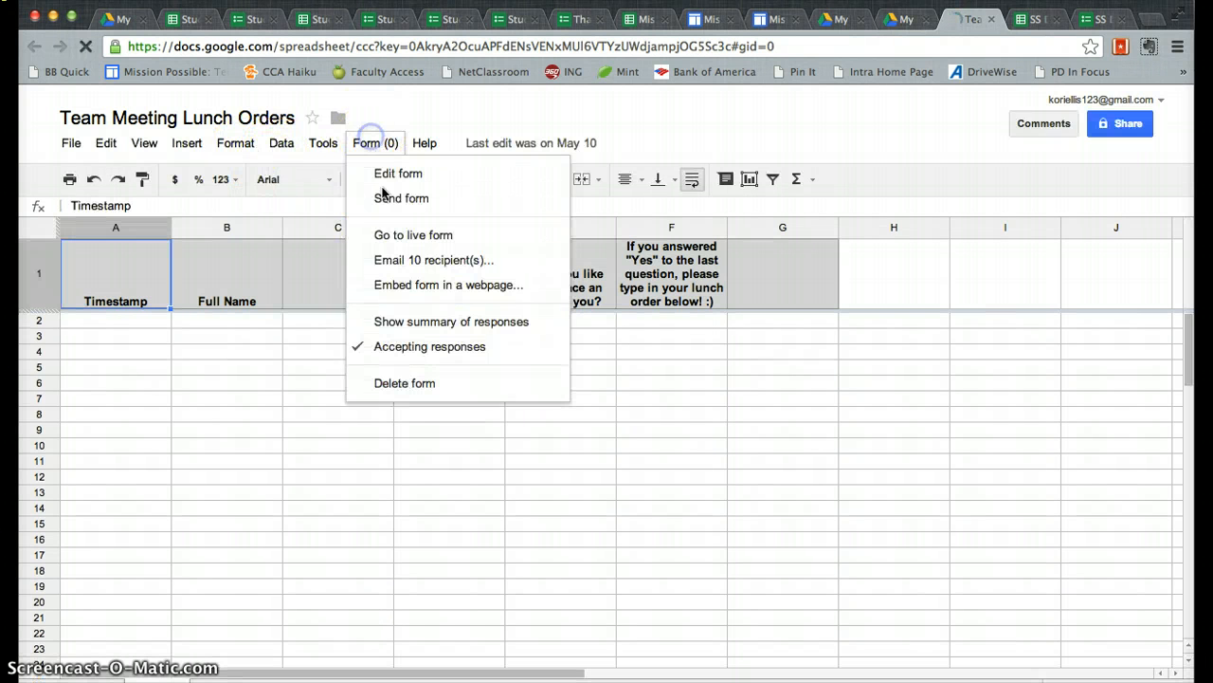
left_click(394, 234)
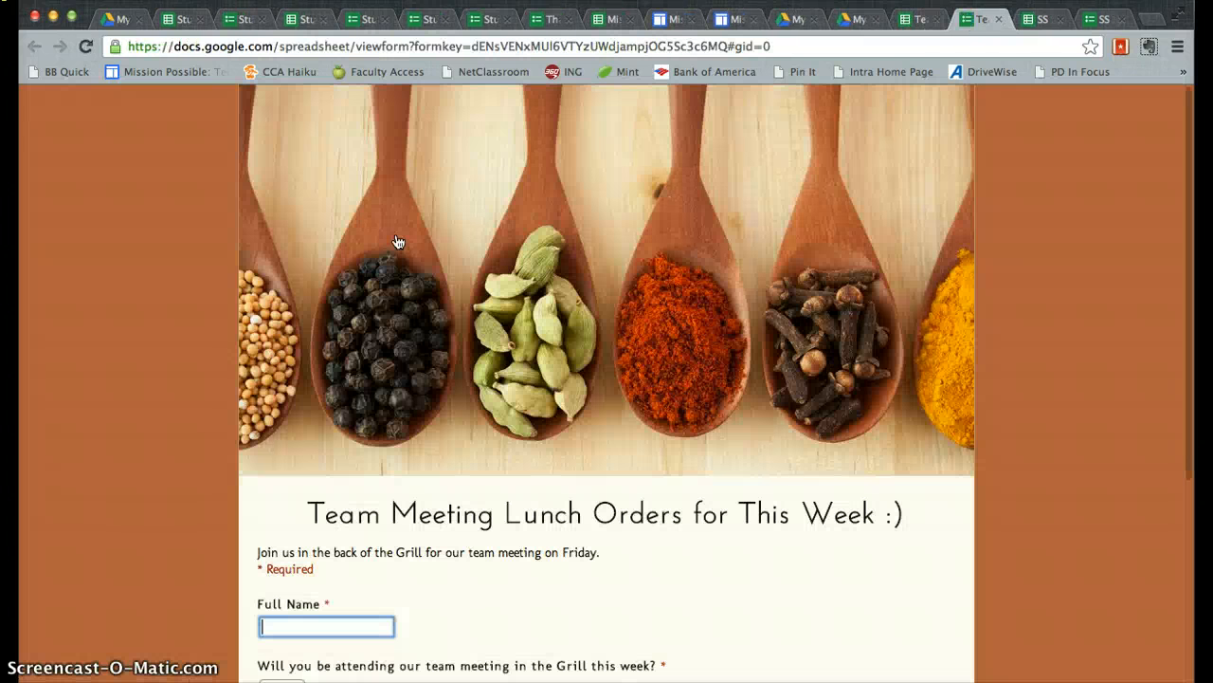
Examine the Team Meeting Lunch Orders form's questions, including the answer choices for attending the meeting and placing an order
scroll(128, 314, "down", 4)
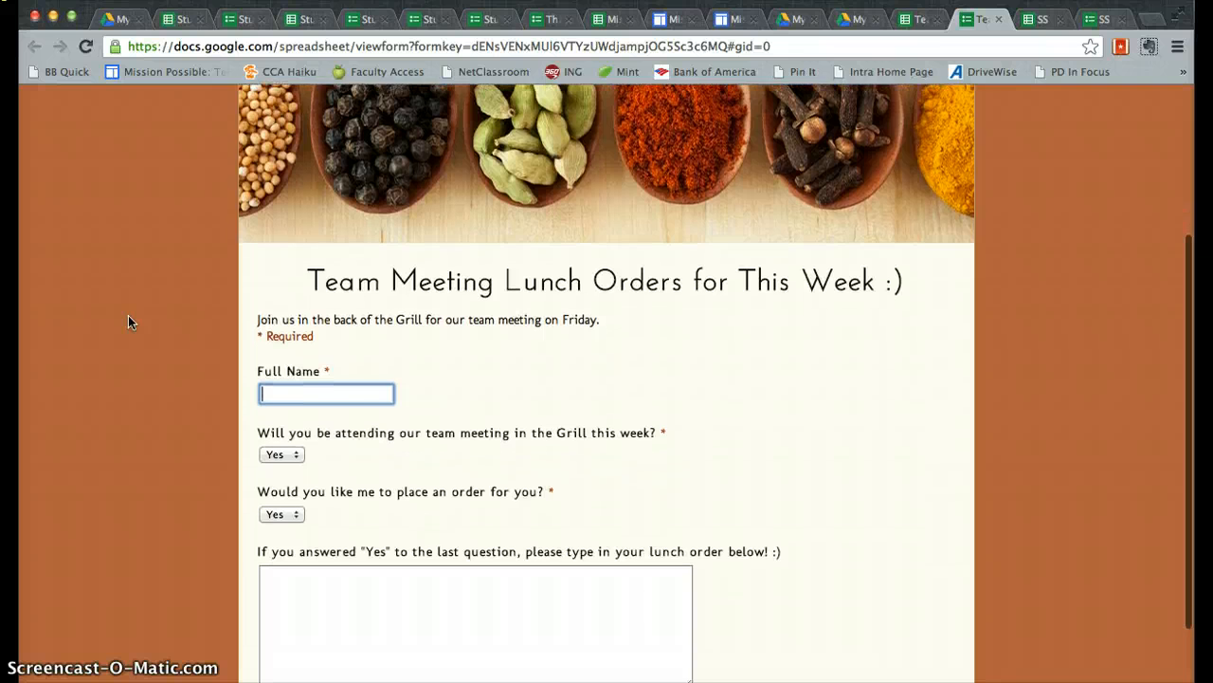
scroll(130, 322, "down", 2)
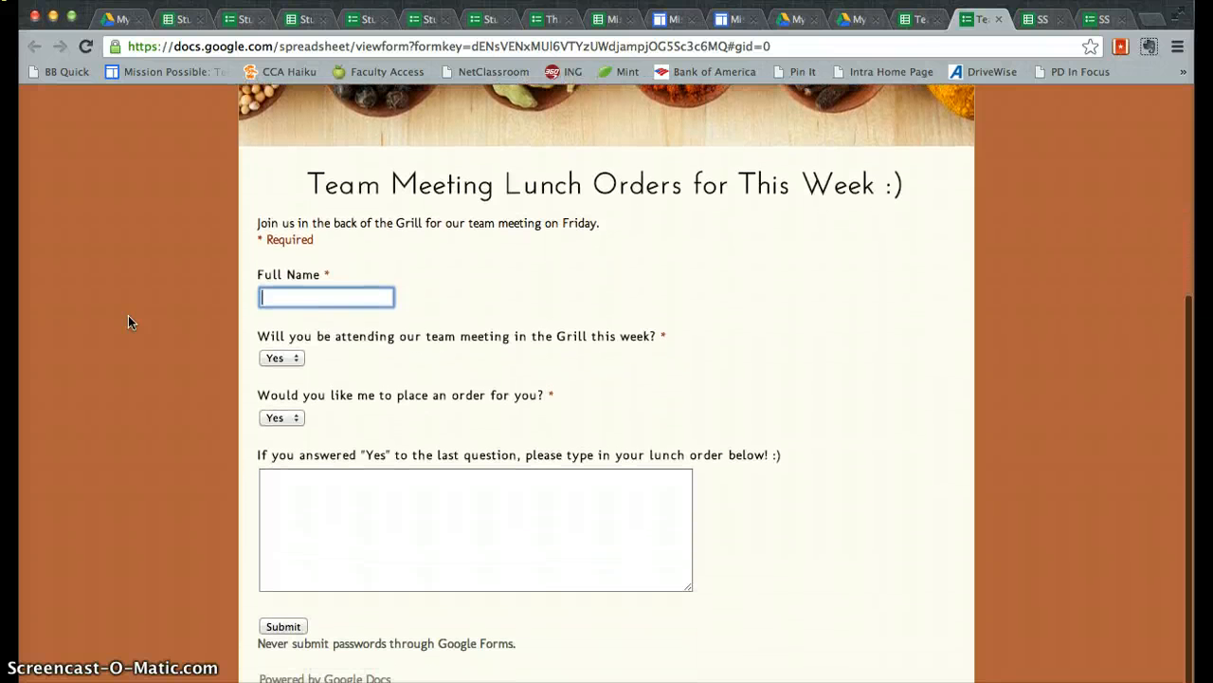
left_click(298, 357)
left_click(170, 368)
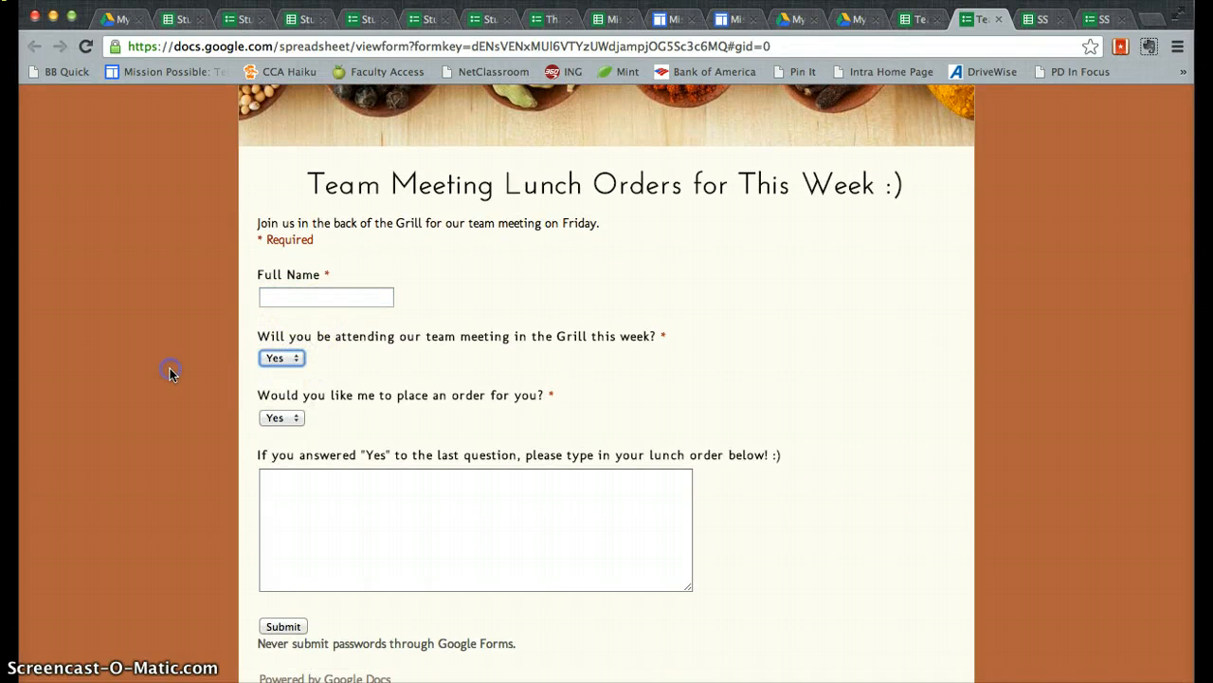
left_click(289, 417)
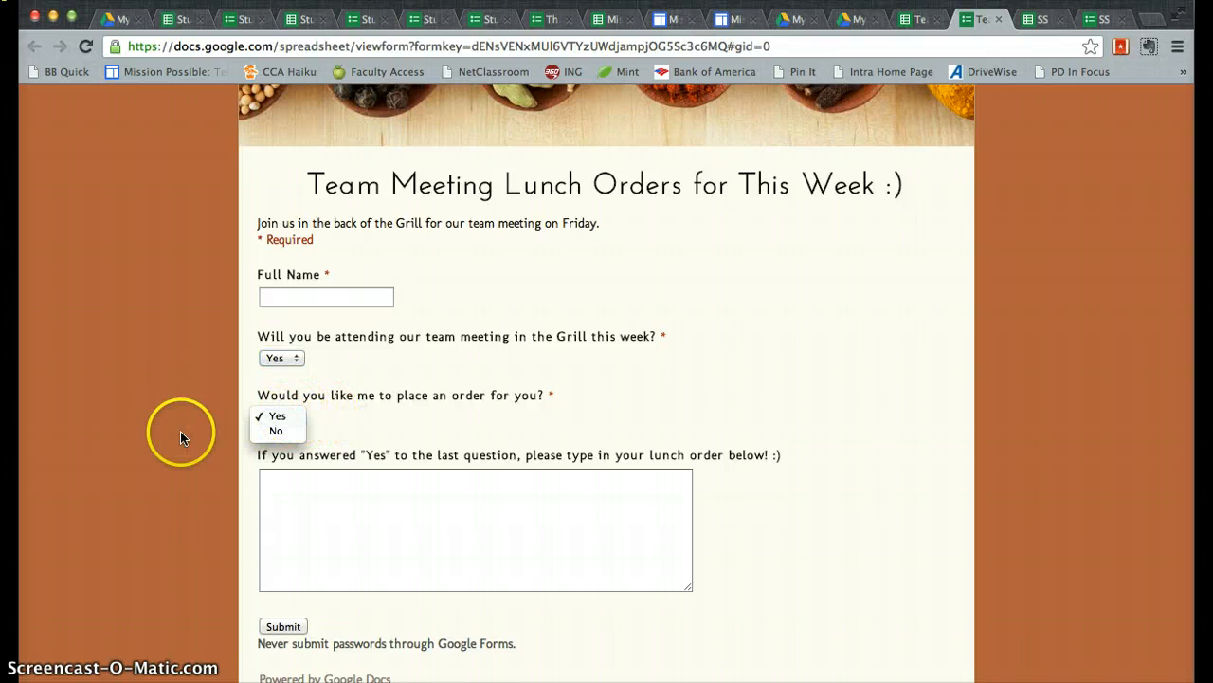
left_click(180, 431)
scroll(177, 511, "down", 1)
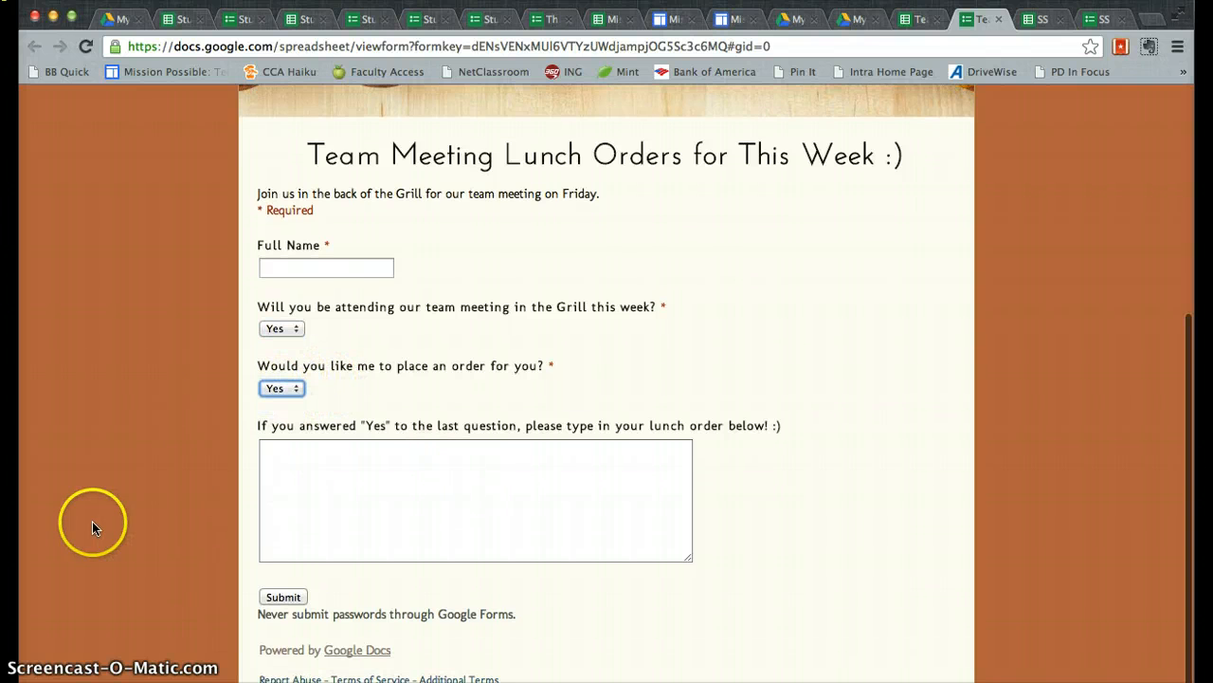
scroll(88, 516, "up", 1)
scroll(83, 460, "up", 4)
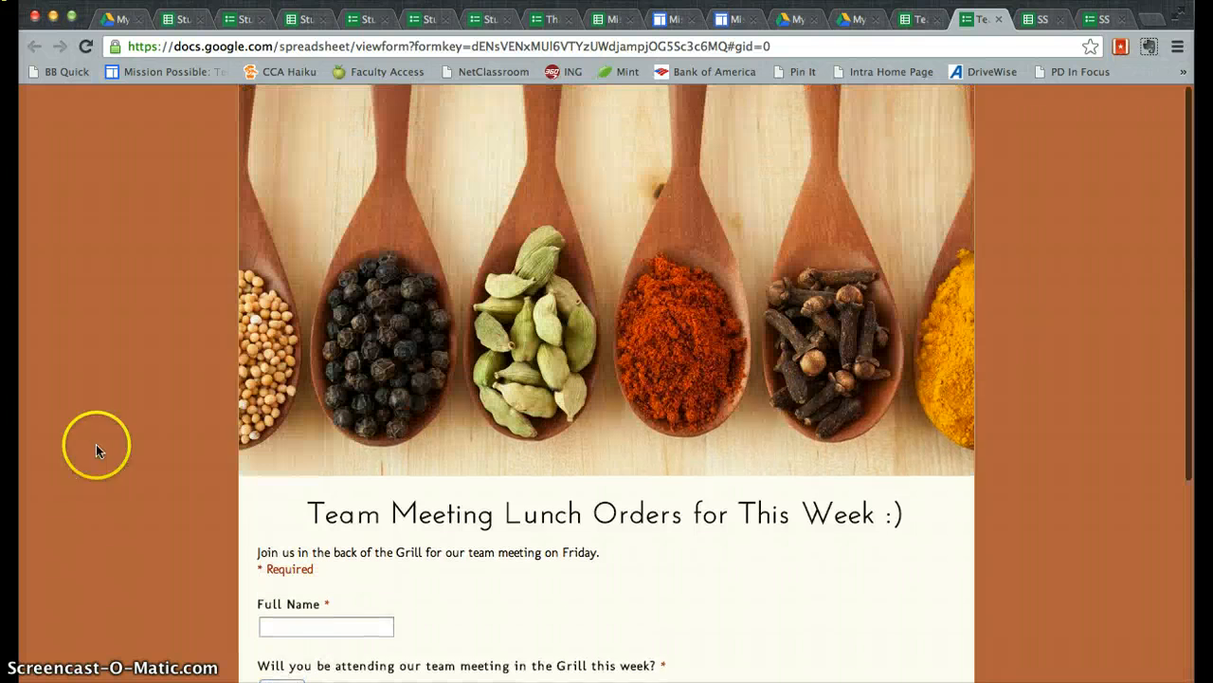